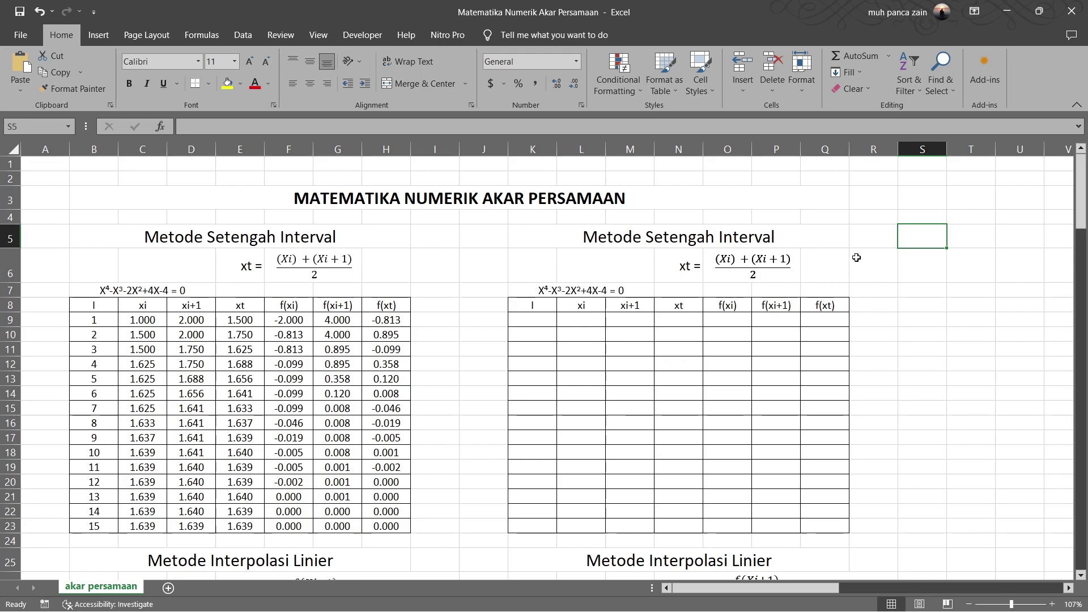
- Look through the sheet's root-finding sections: Setengah Interval, Interpolasi Linier, Newton-Raphson, Secant and iterasi
left_click(818, 237)
scroll(882, 281, "down", 5)
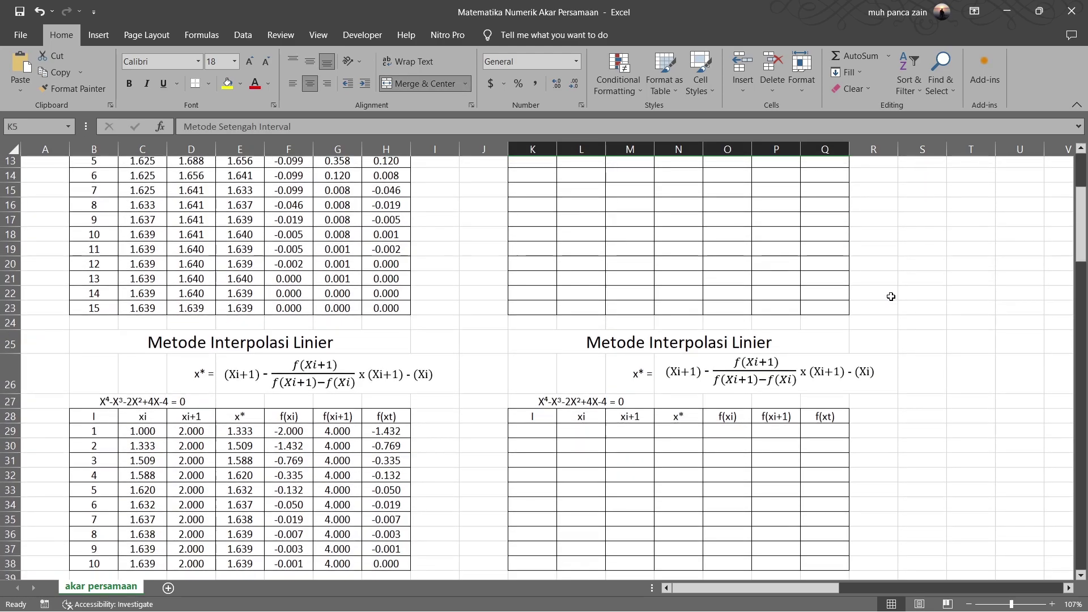
left_click(808, 305)
scroll(917, 313, "down", 5)
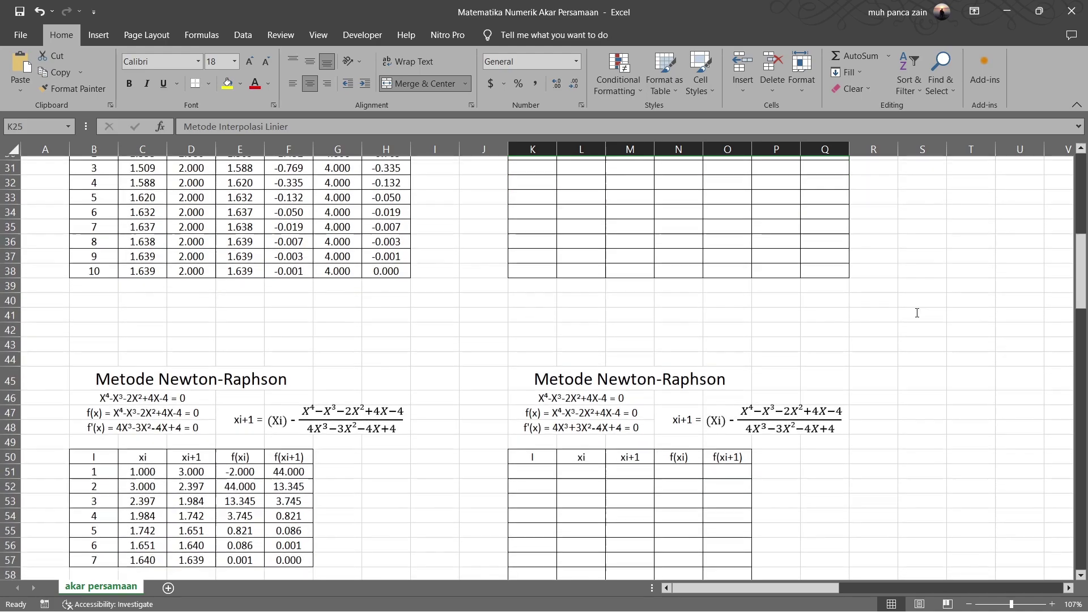
left_click(723, 374)
scroll(725, 374, "down", 4)
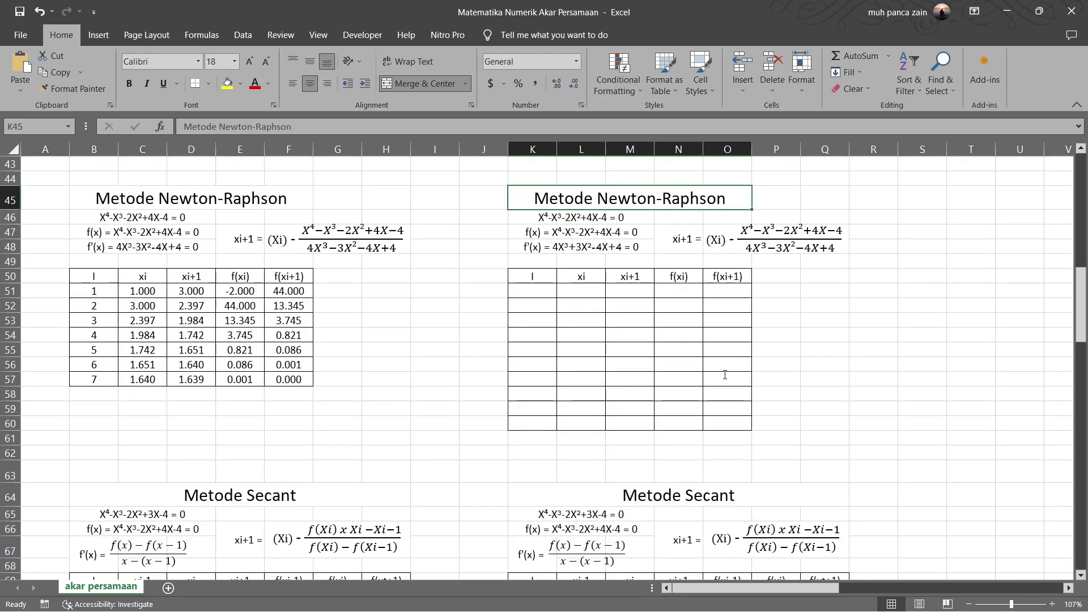
left_click(702, 497)
scroll(703, 498, "down", 7)
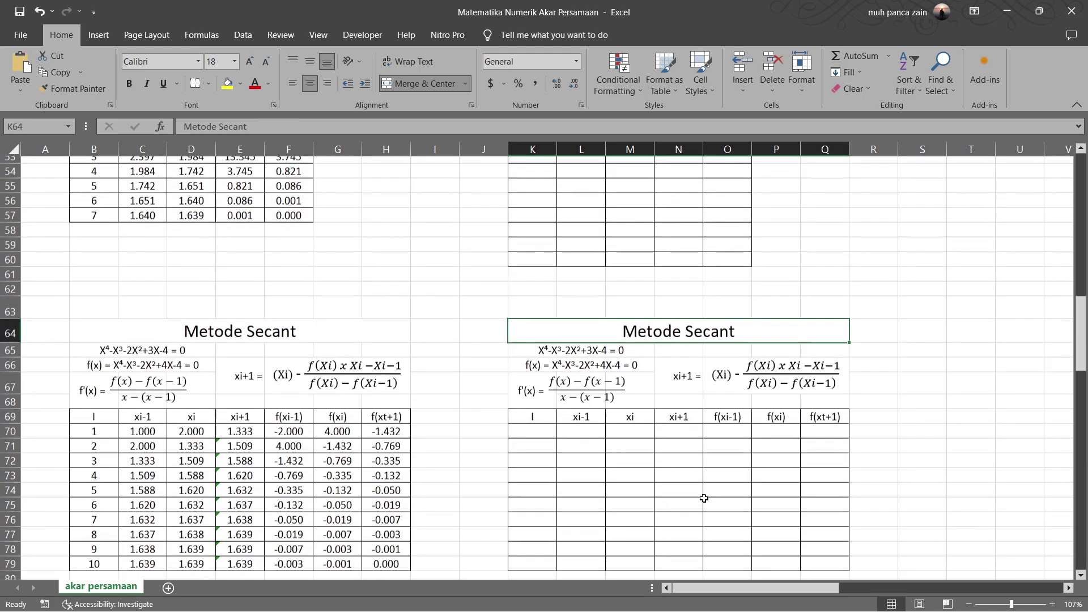
left_click(713, 466)
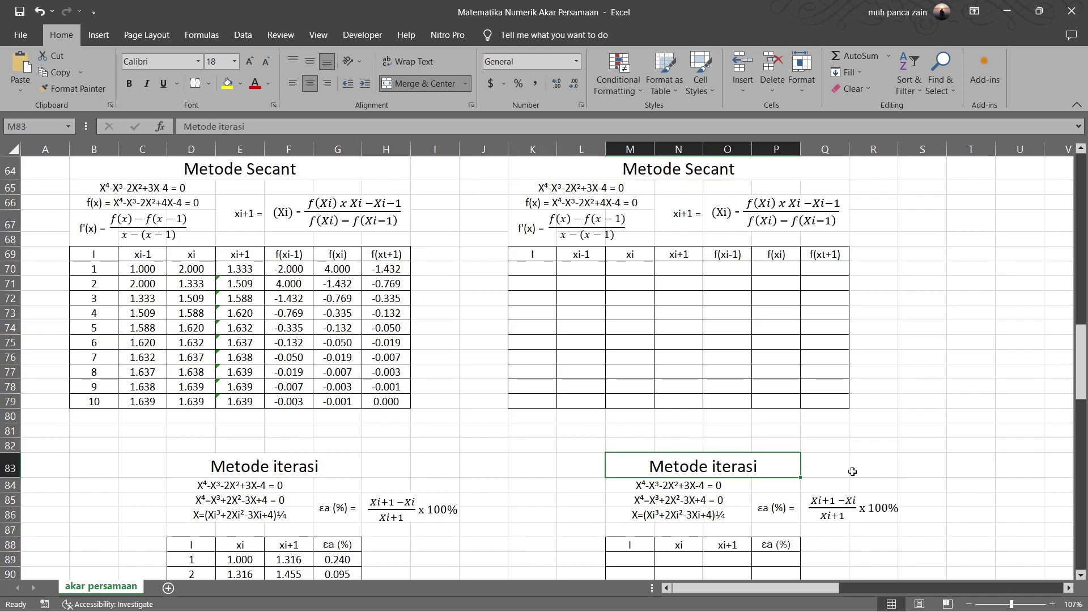
scroll(854, 473, "up", 20)
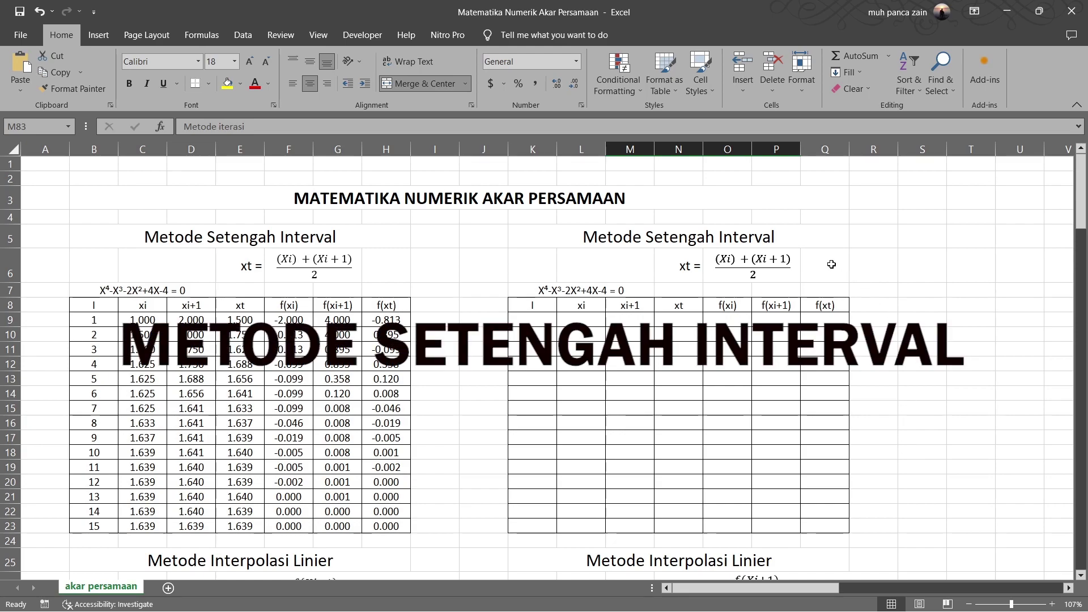
- Examine the equation and column headings of the empty Metode Setengah Interval table
left_click(817, 233)
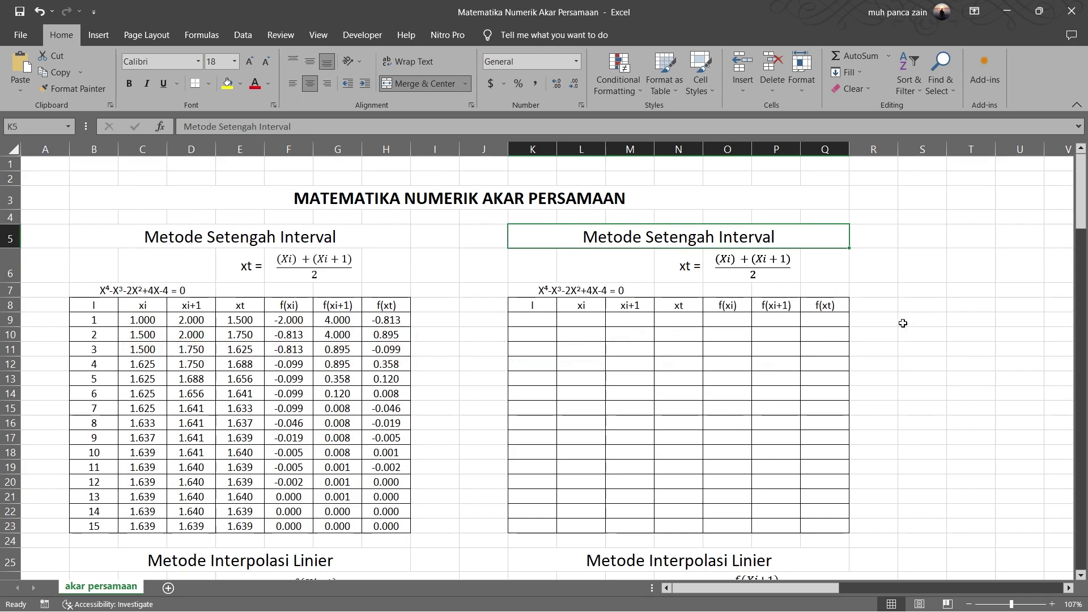
left_click(648, 291)
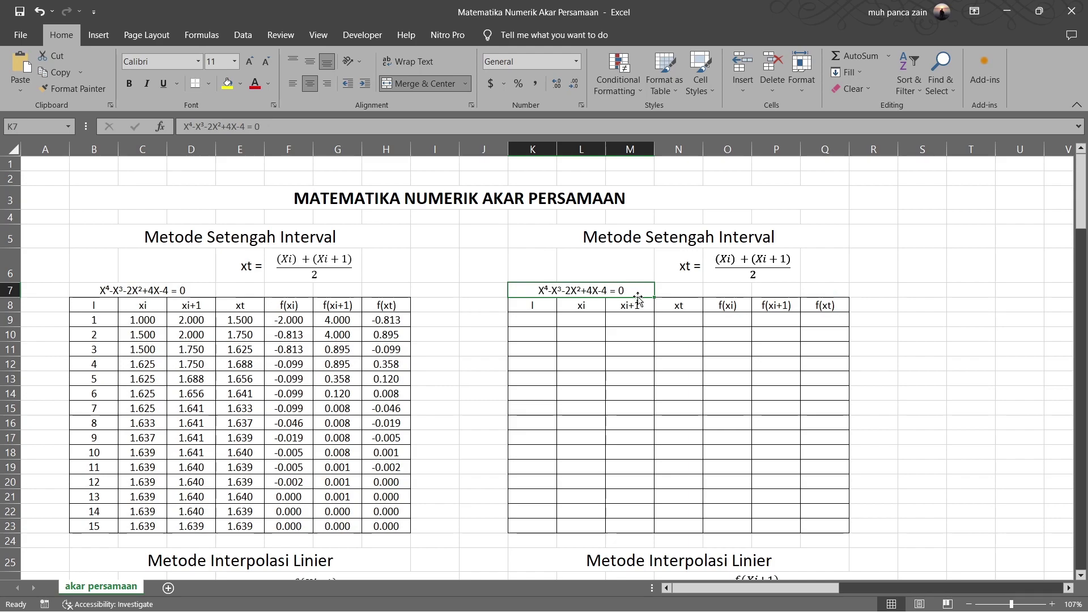
left_click_drag(528, 306, 829, 532)
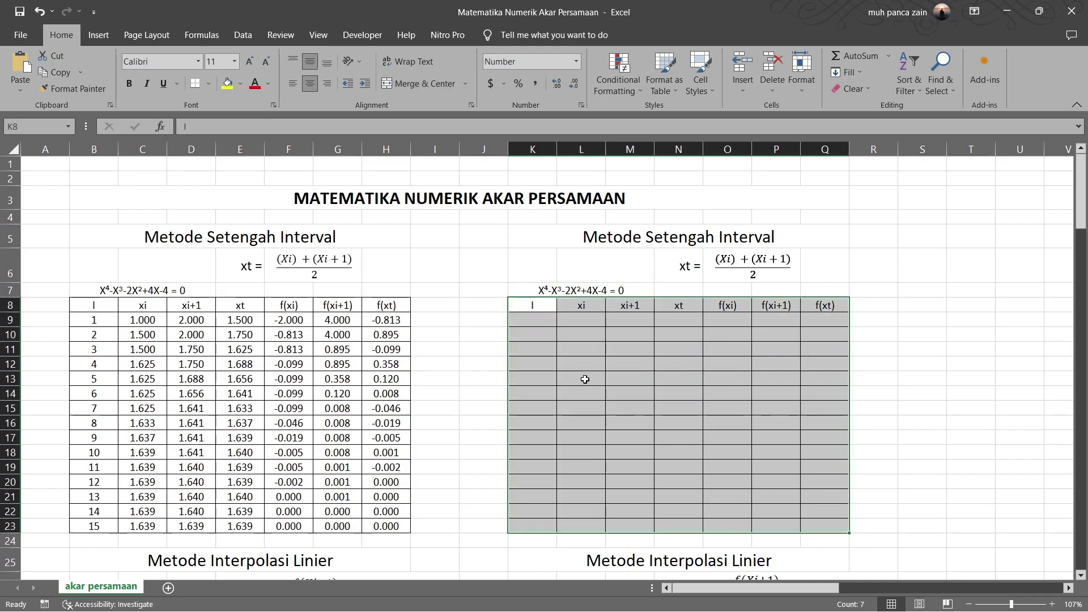
left_click(545, 309)
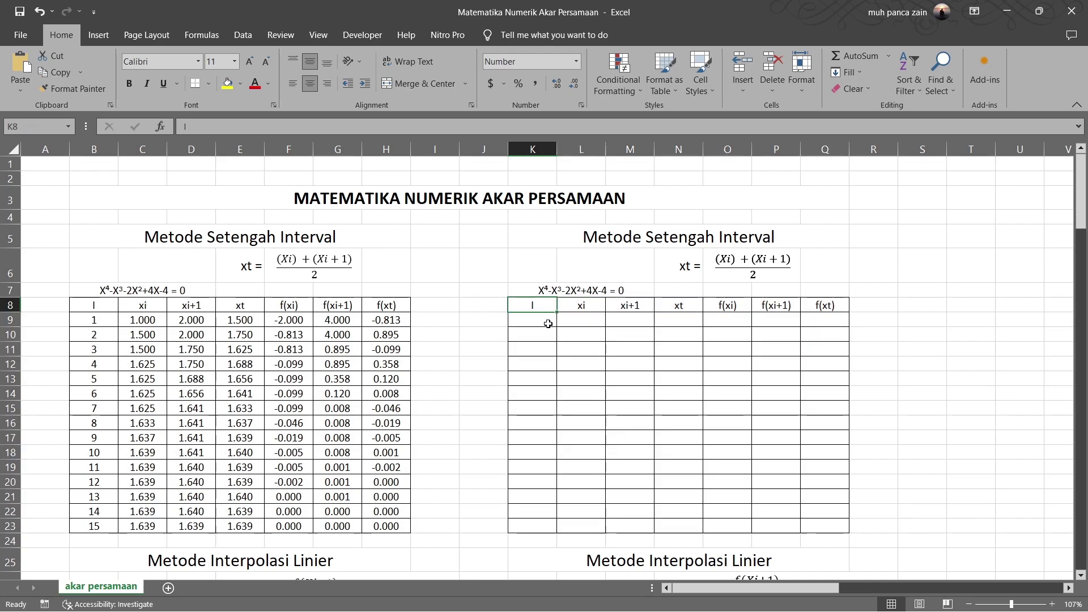
left_click(600, 310)
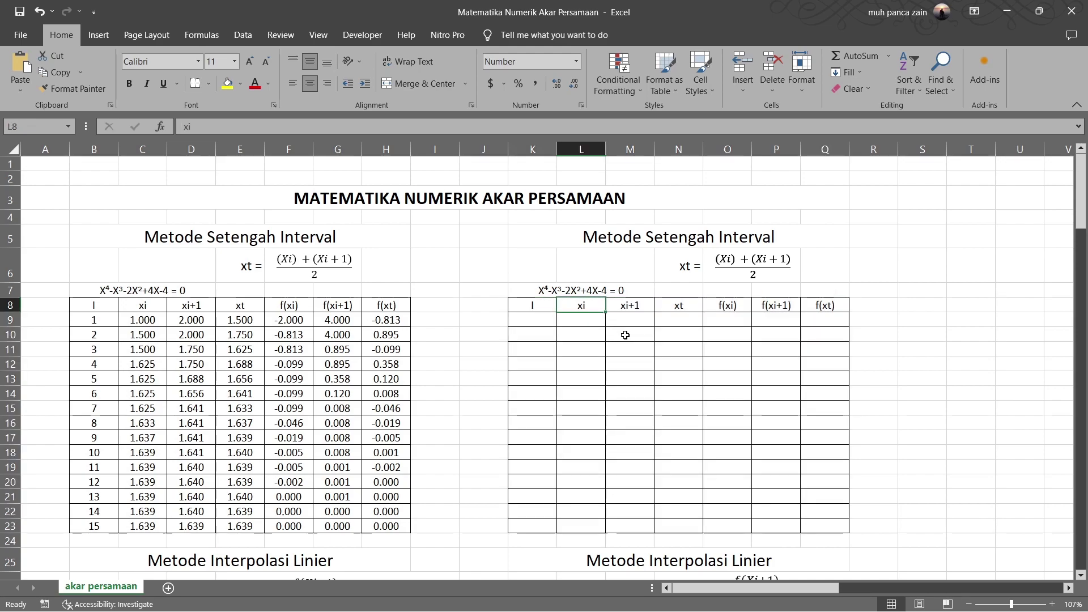
left_click(645, 309)
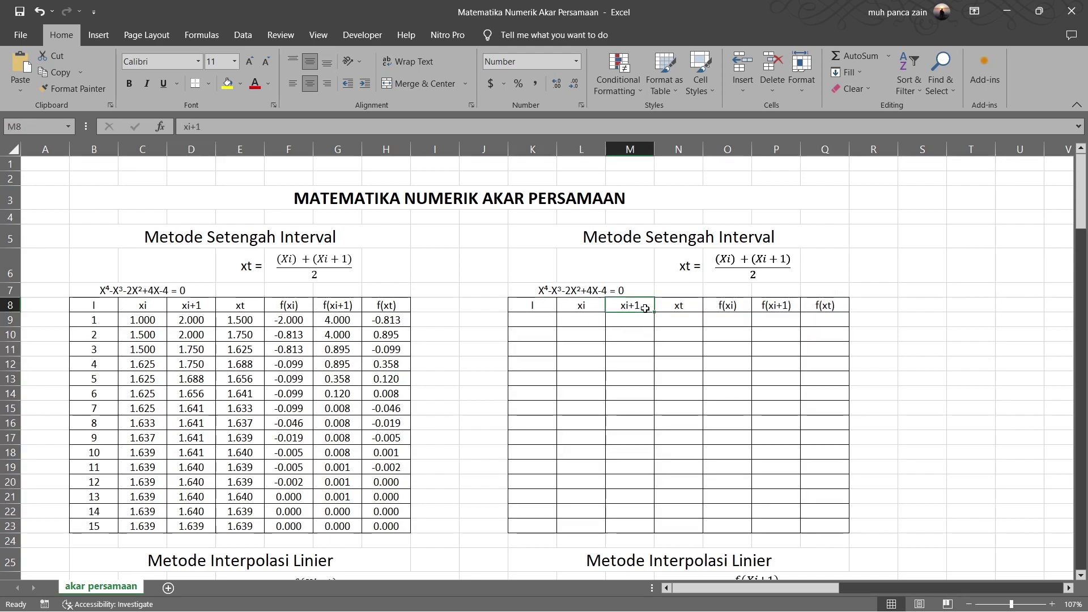
left_click(693, 307)
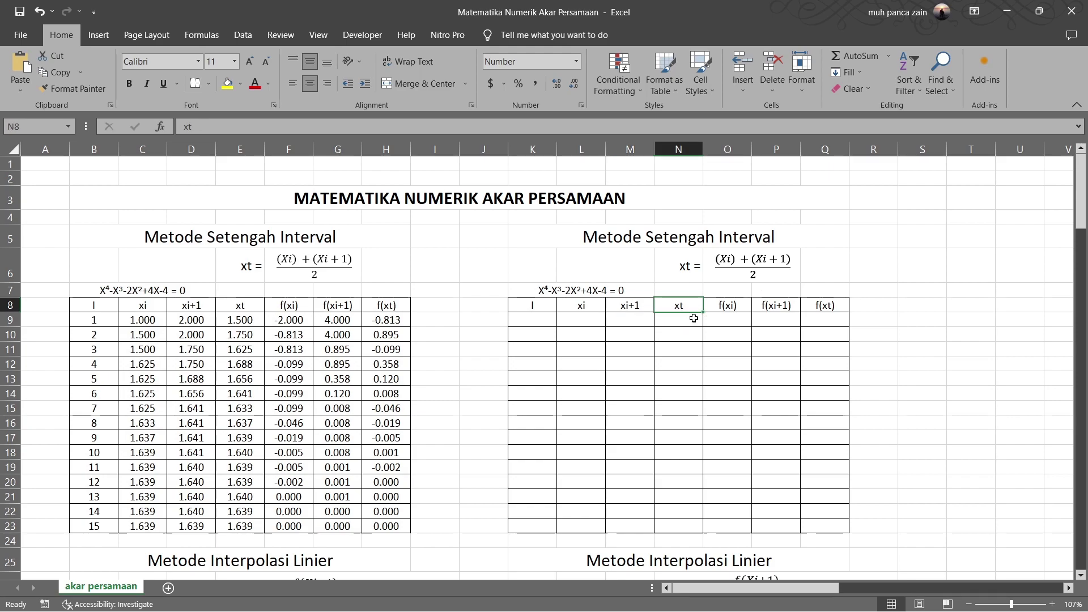
left_click(744, 313)
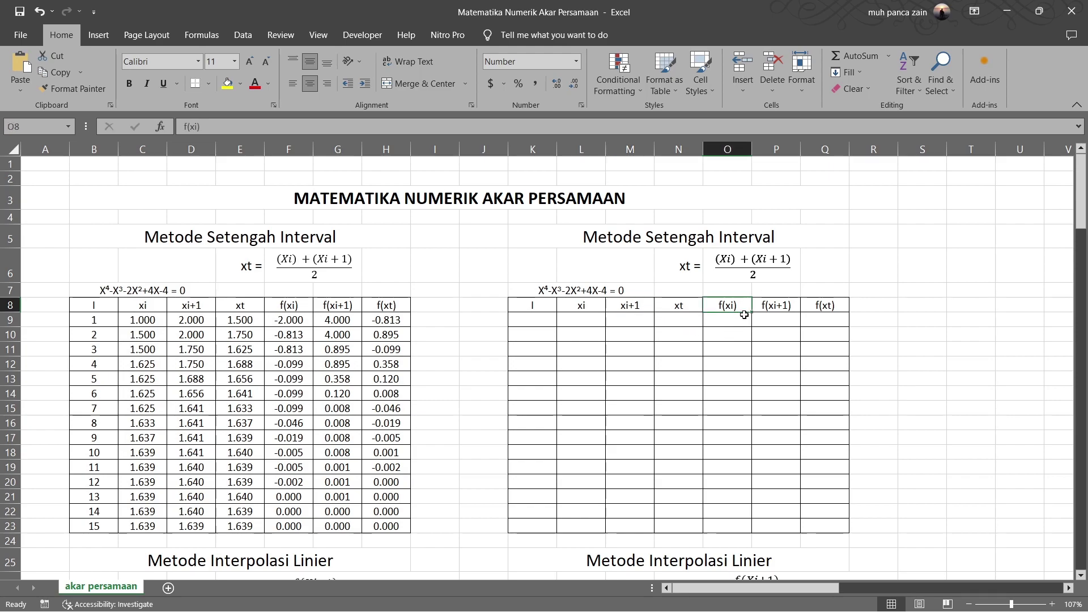
left_click(794, 307)
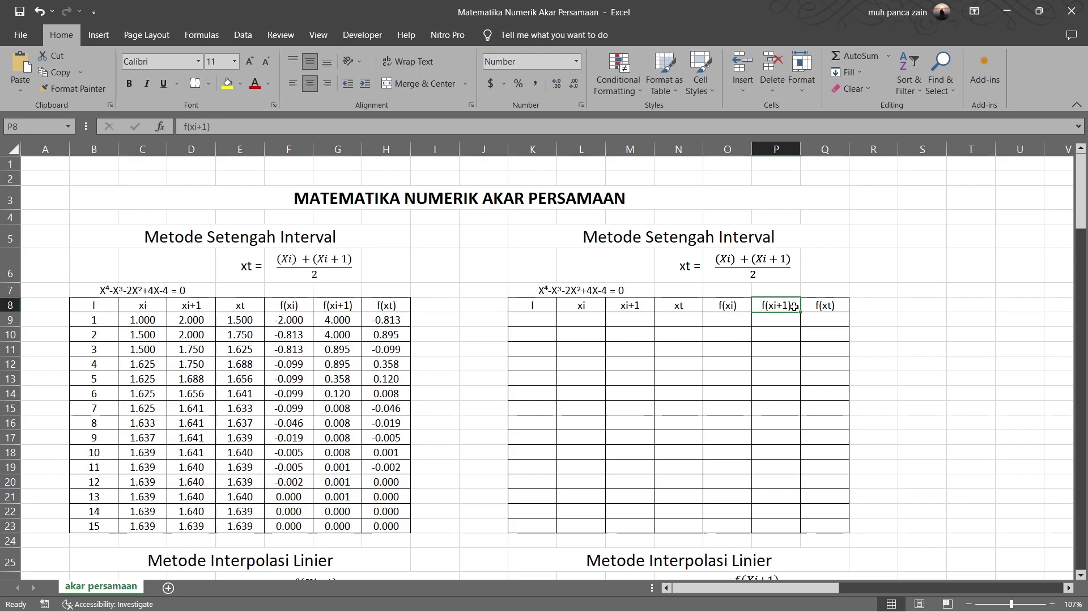
left_click(841, 307)
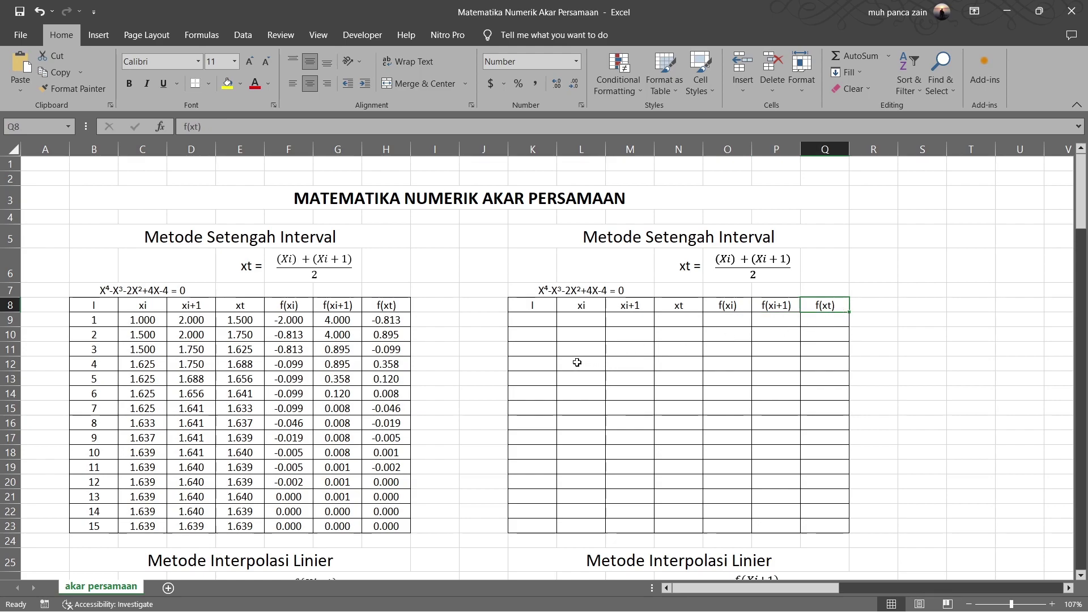
- Number the iterations 1 to 15 in K9:K23 of the empty Setengah Interval table by filling the series
double_click(536, 321)
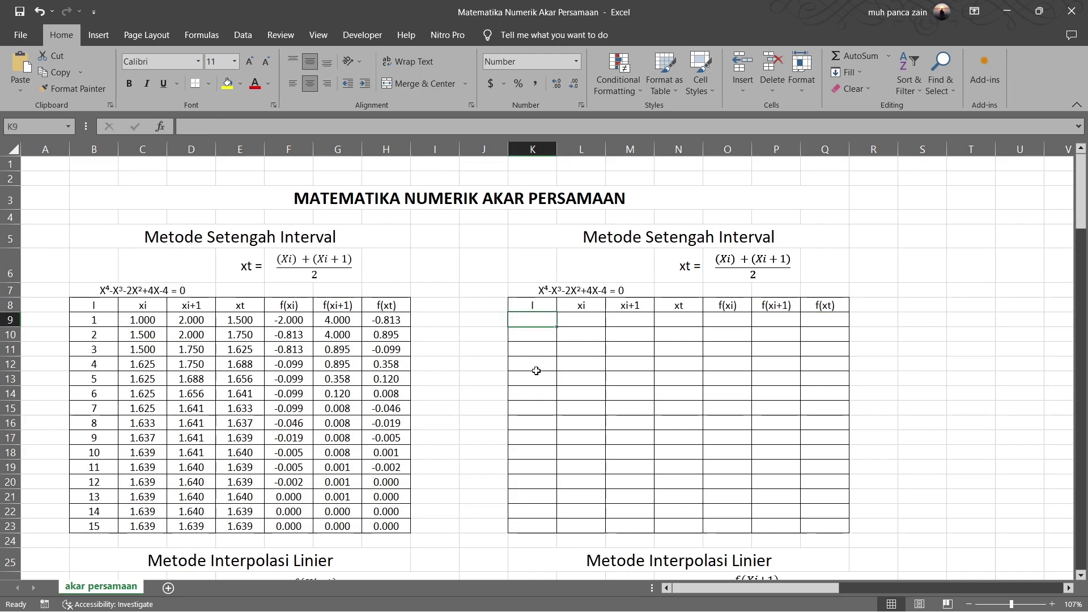
type("1")
key("Return")
type("2")
left_click_drag(549, 317, 534, 535)
left_click(485, 472)
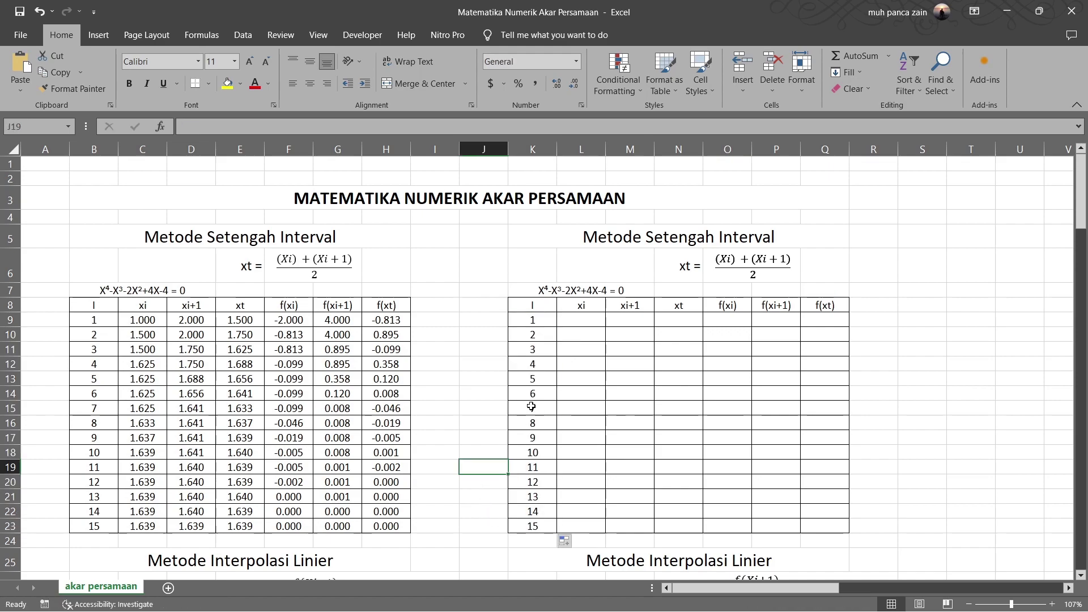
- Enter 2 as the first xi in L9 and the formula =L9+1 for xi+1 in M9
left_click(585, 321)
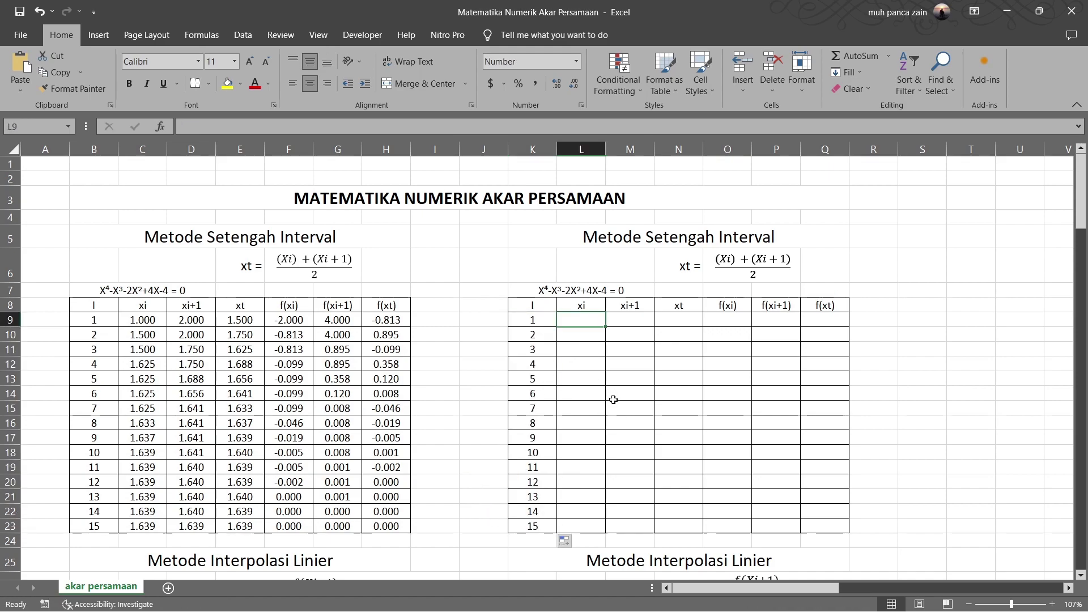
type("2")
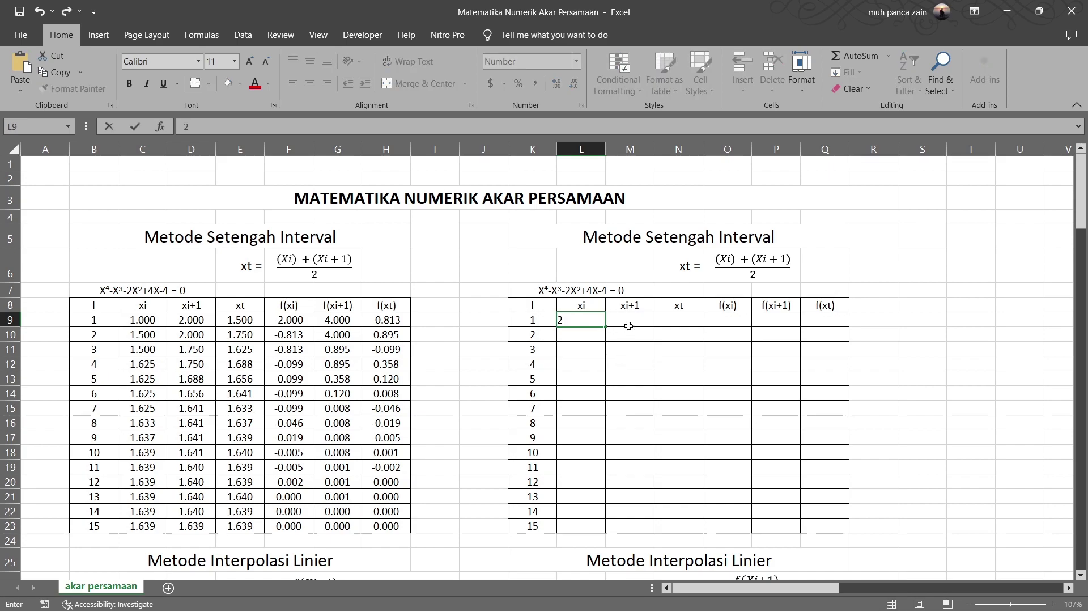
left_click(629, 325)
type("=")
left_click(582, 321)
type("+1")
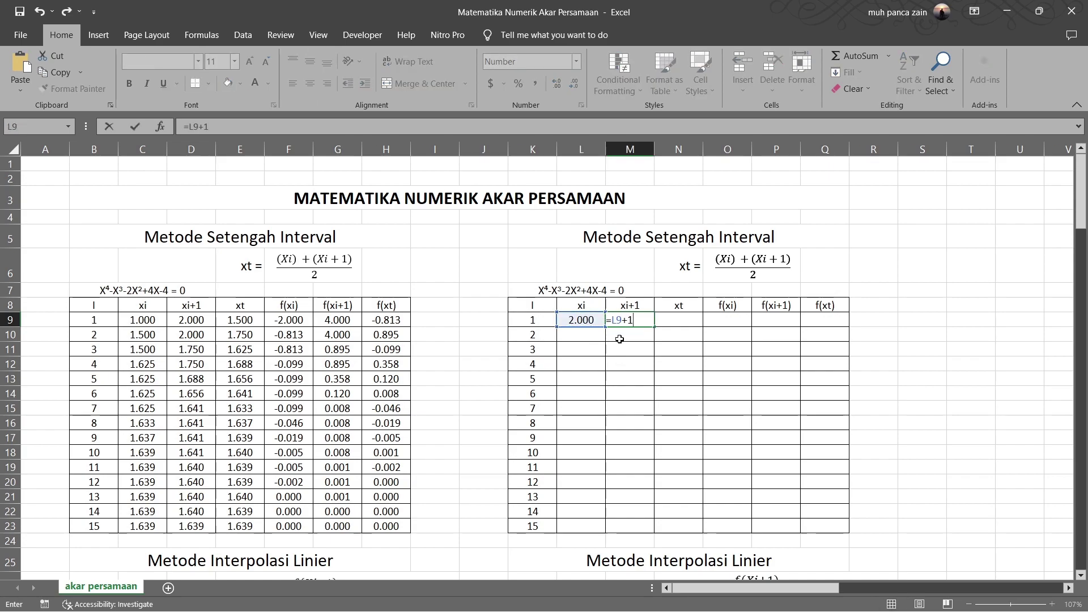
key("Return")
- Calculate the first xt in N9 with the formula =(L9+M9)/2
left_click(681, 321)
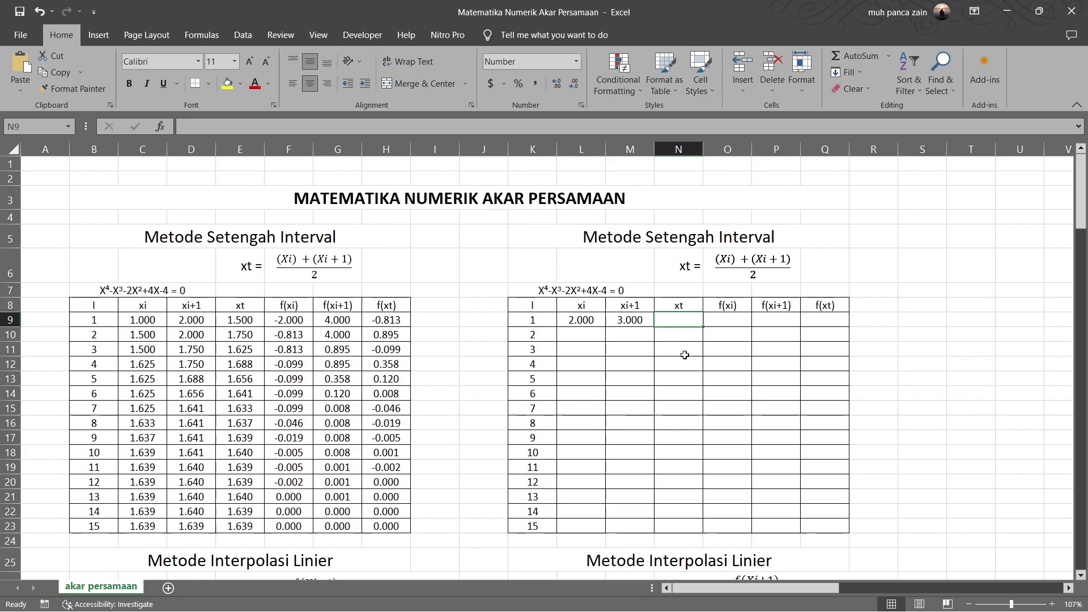
type("=")
left_click(591, 321)
type("+")
left_click(630, 320)
type(")/2")
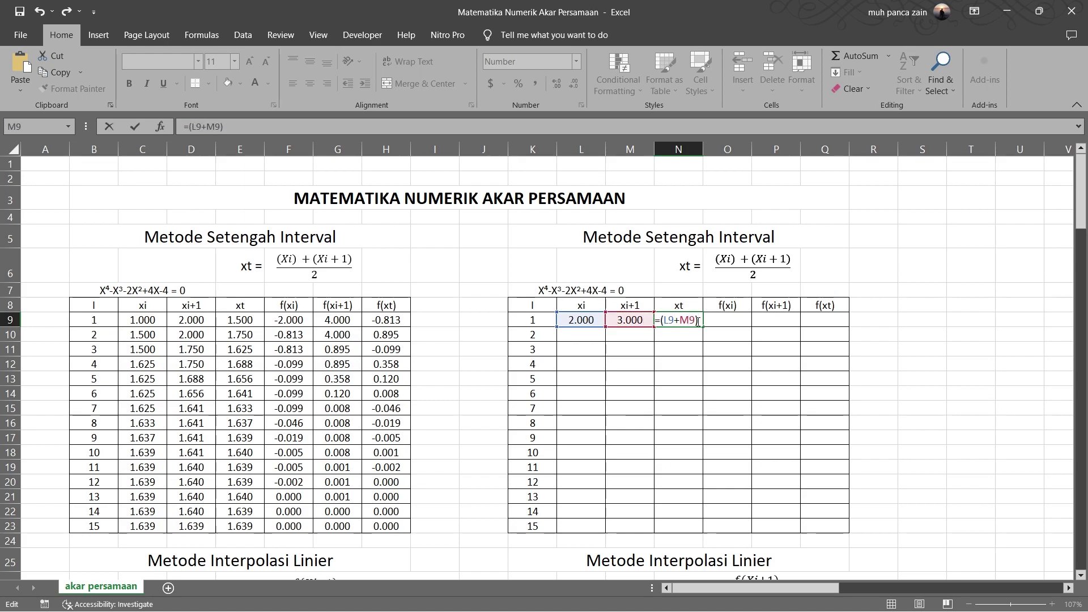
key("Return")
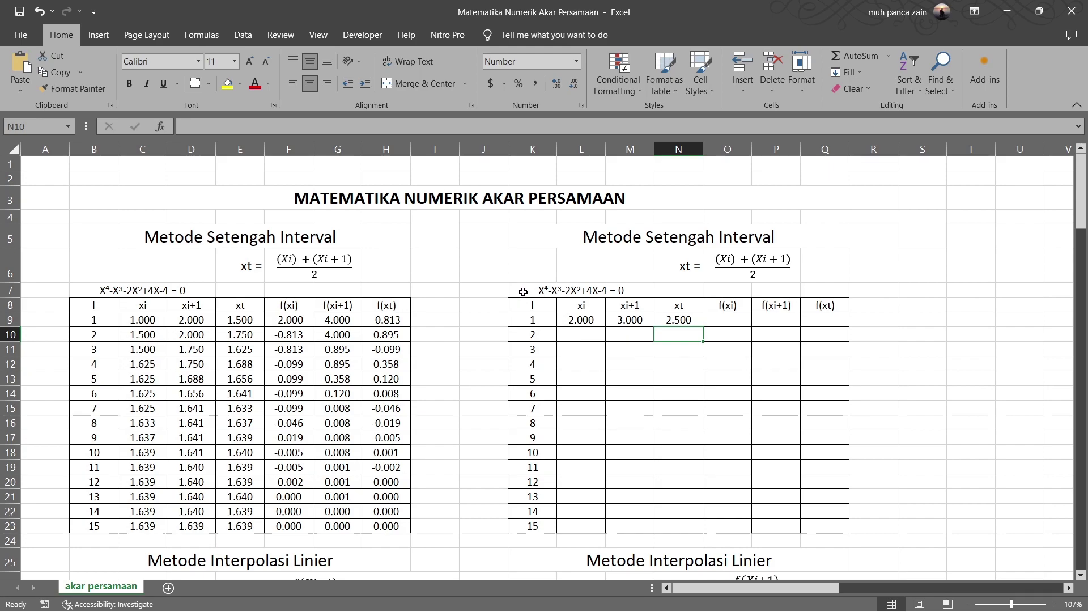
- Calculate the first f(xi) in O9 with the formula =L9^4-L9^3-(2*L9^2)+(4*L9)-4
left_click(723, 322)
type("=")
left_click(589, 321)
type("^4-")
left_click(589, 320)
type("^3-(2*")
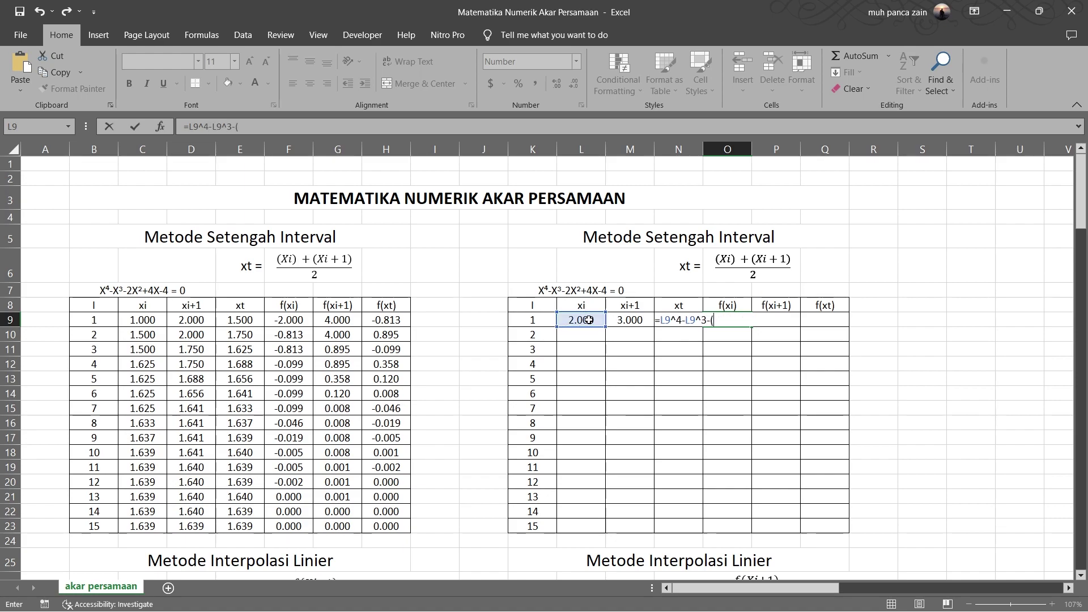
left_click(589, 321)
type("^2)+(4*")
left_click(589, 320)
type(")-4")
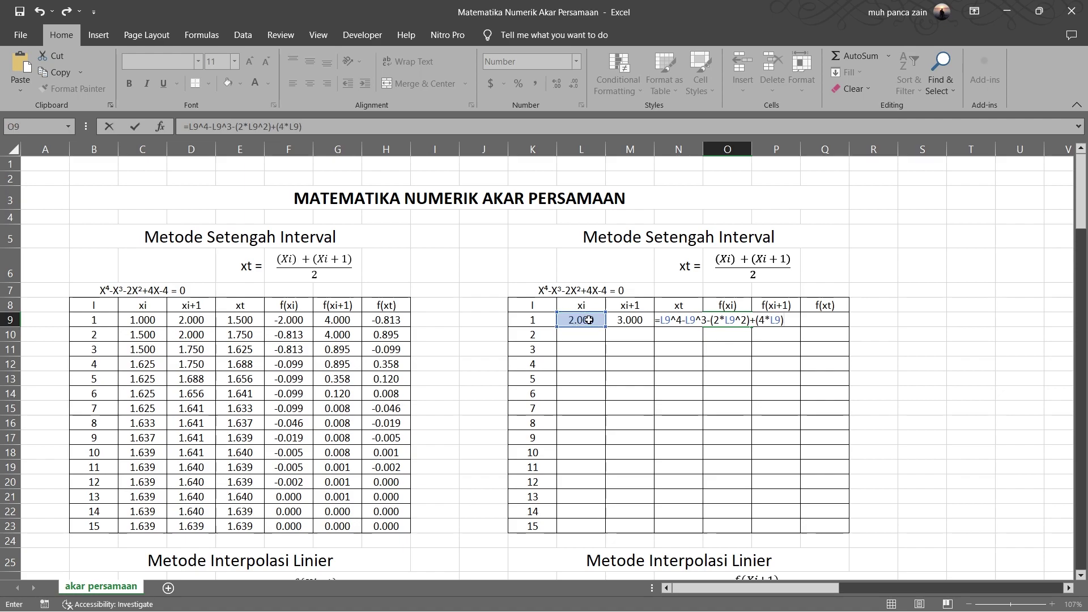
key("Return")
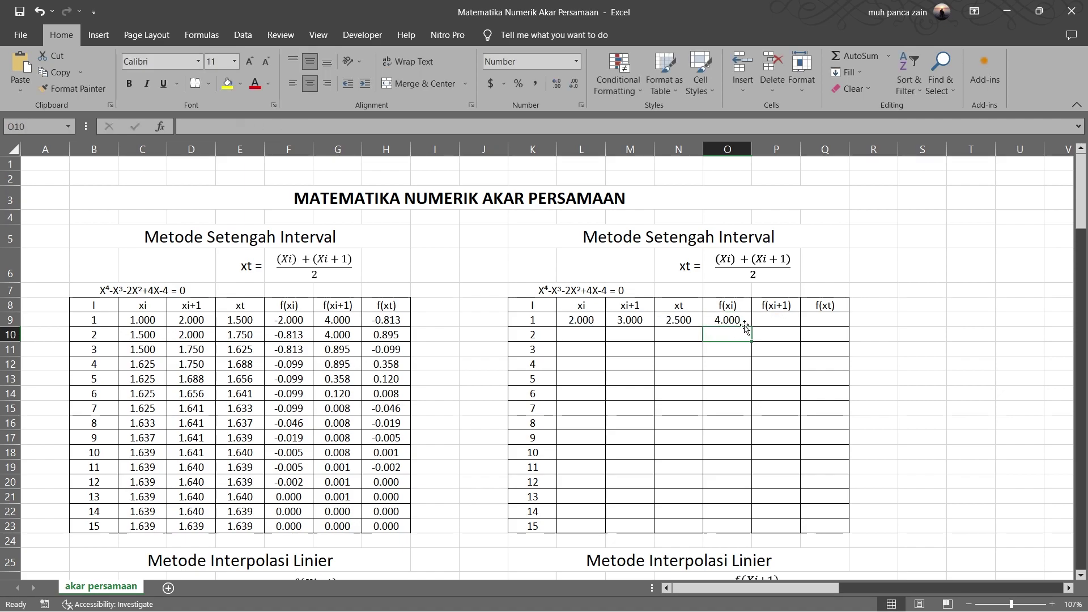
- Fill the f(xi) formula from O9 into P9 for f(xi+1) and check its references
left_click(781, 309)
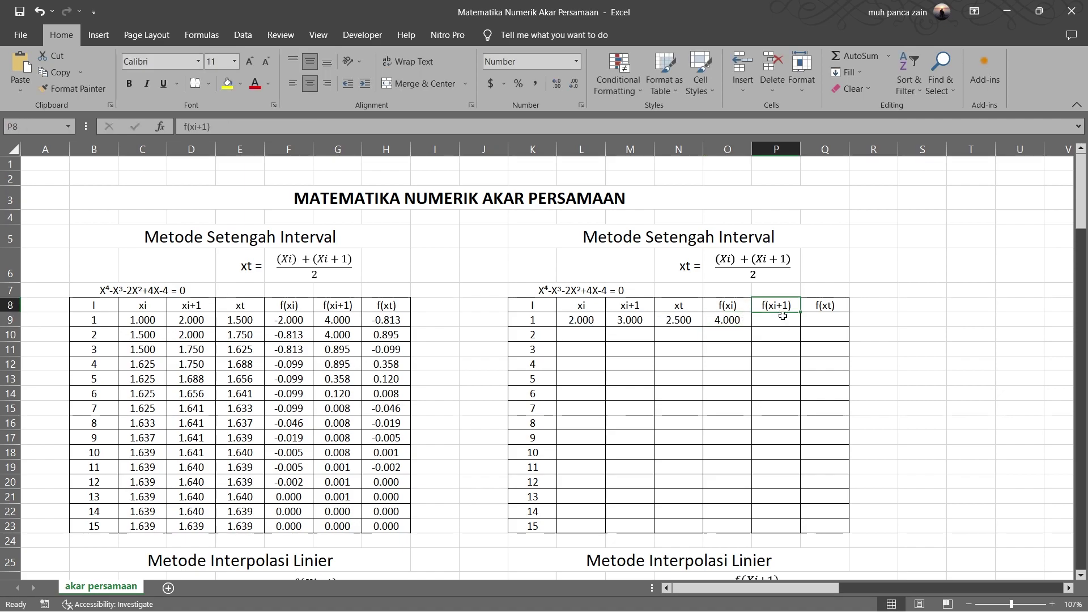
left_click(743, 323)
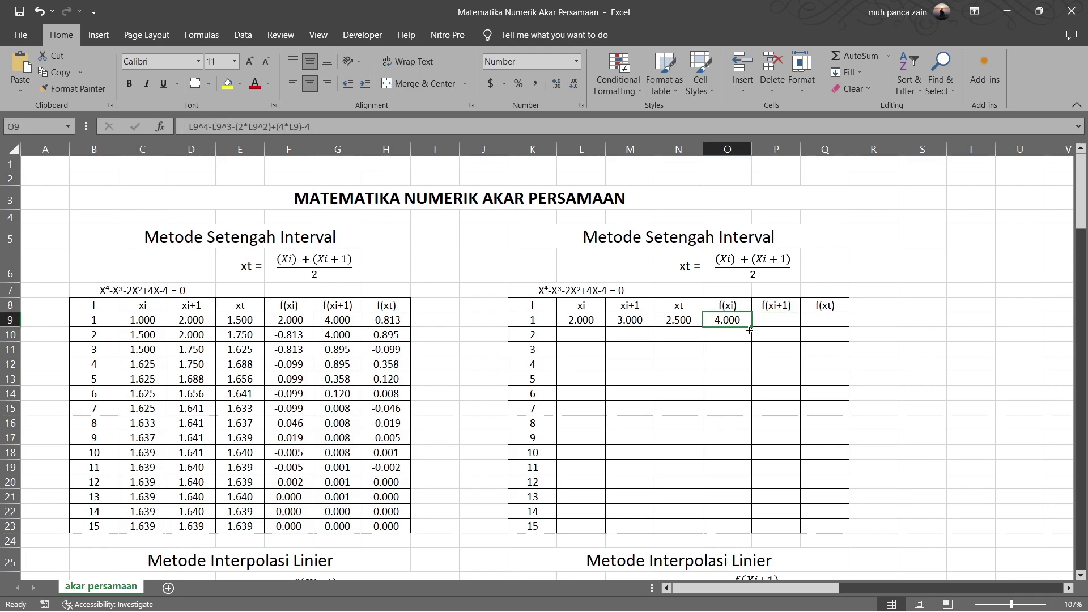
left_click_drag(752, 327, 793, 332)
left_click(789, 319)
double_click(788, 319)
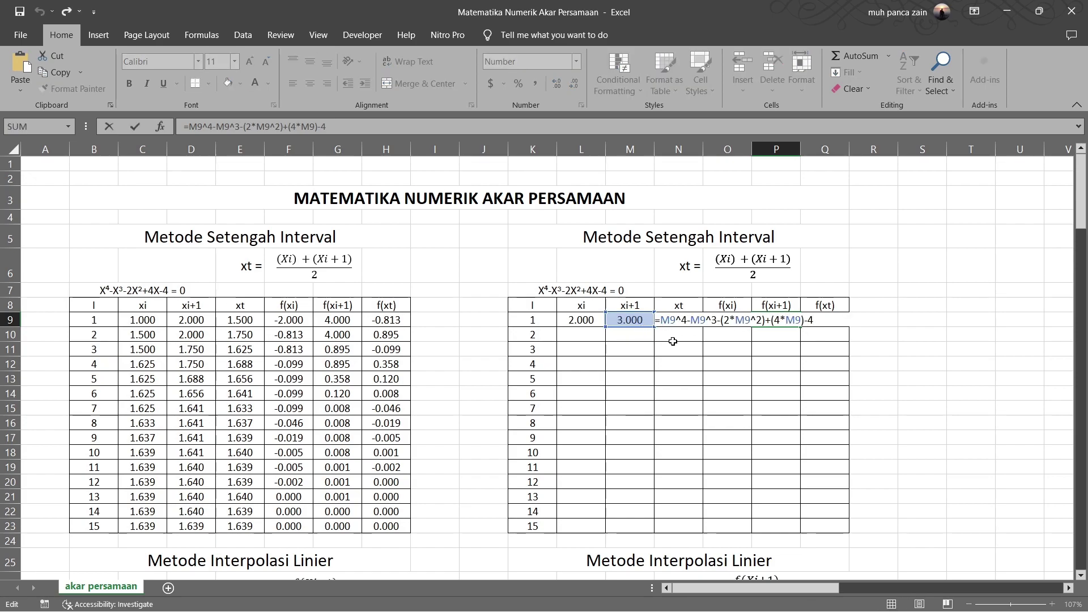
left_click(768, 346)
key("Escape")
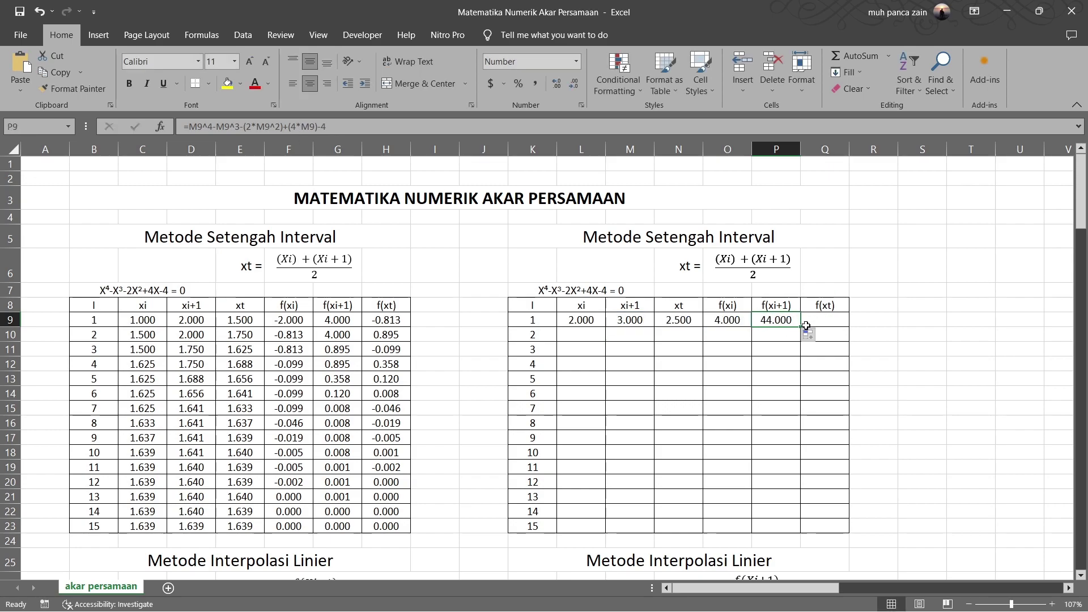
- Fill the formula from P9 into Q9 for f(xt), check its references and review the function values in row 9
left_click_drag(800, 327, 834, 322)
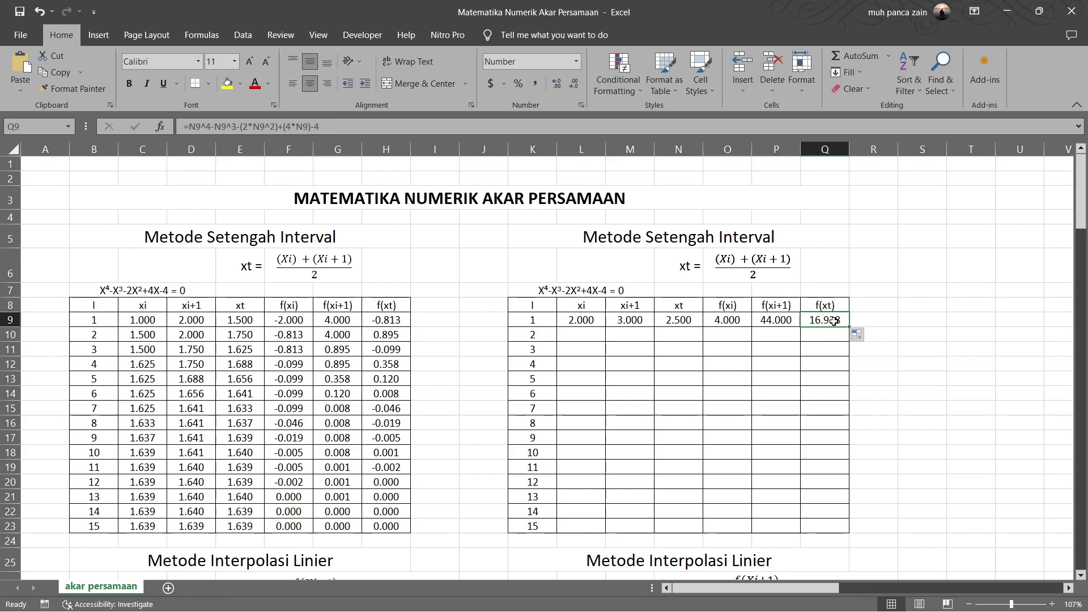
double_click(827, 322)
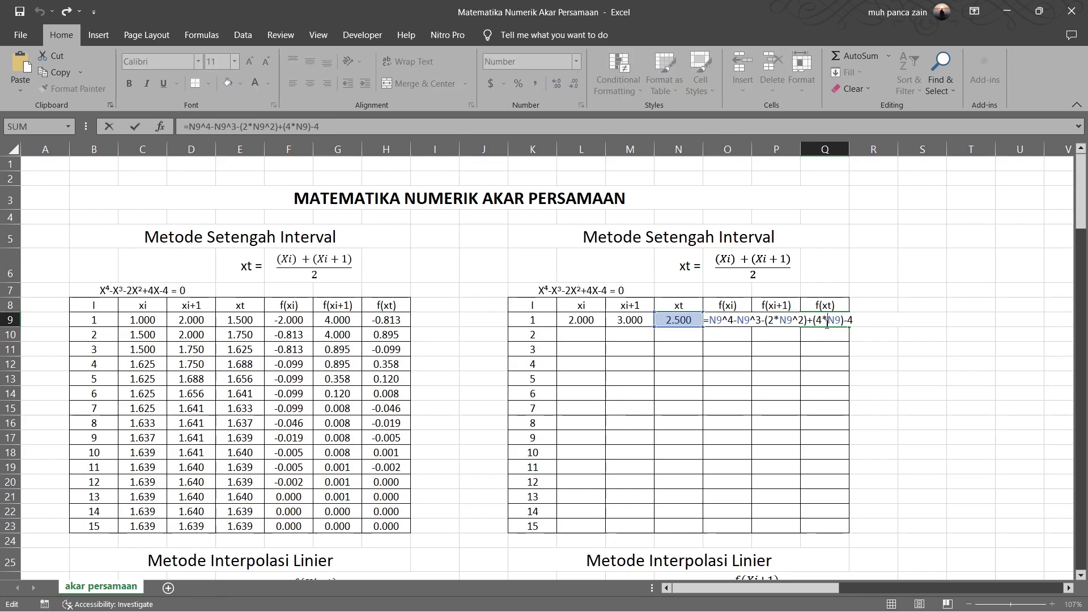
key("Escape")
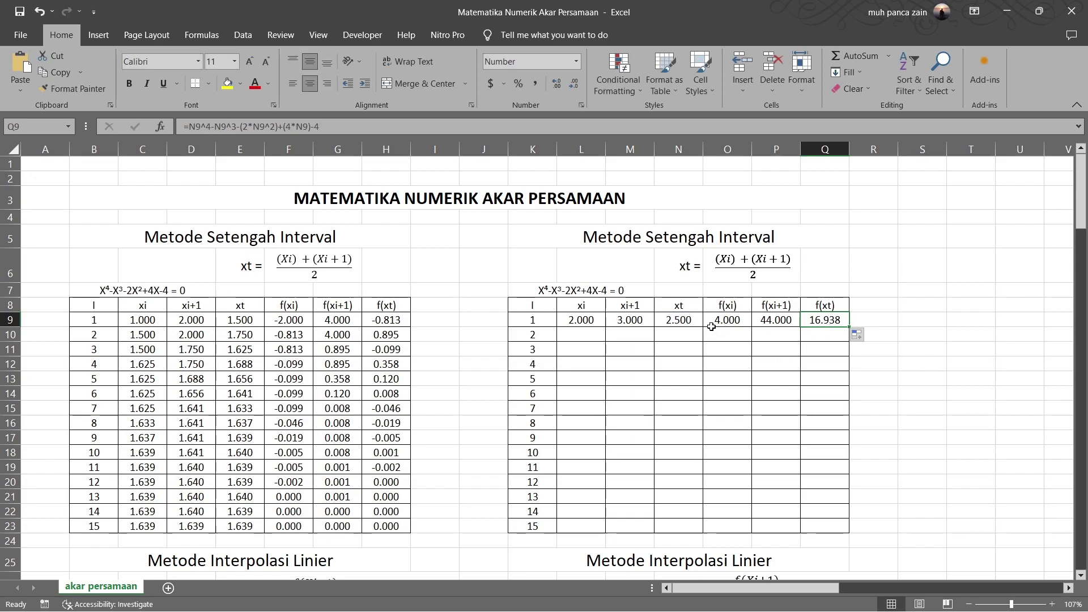
left_click(774, 323)
left_click(737, 325)
left_click(764, 322)
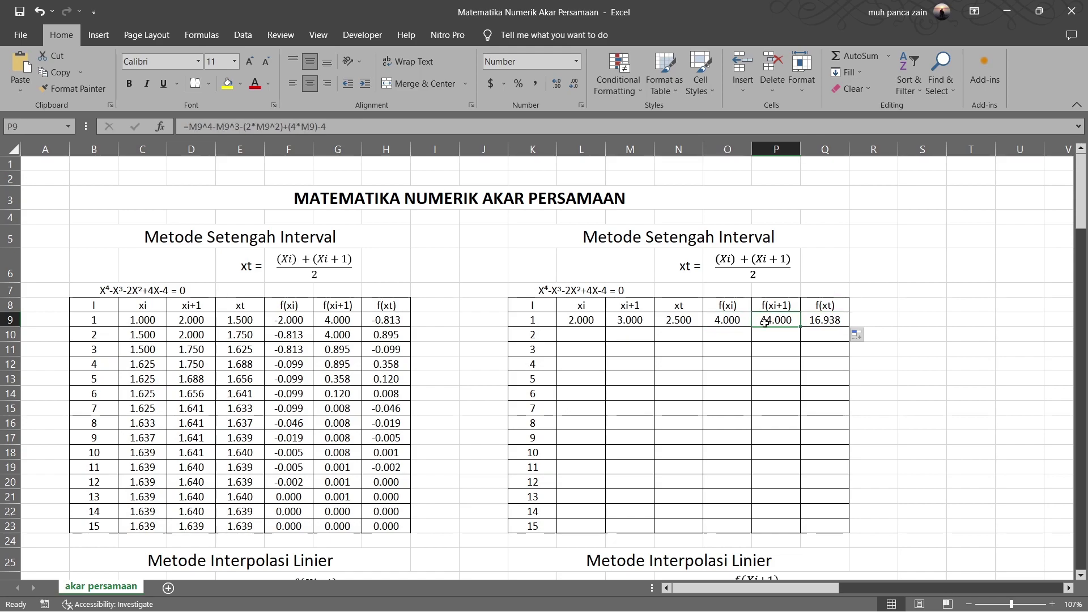
- Set the initial xi in L9 to 1 and check the signs of f(xi) and f(xi+1) in row 9
left_click(738, 325)
left_click(769, 323)
left_click(731, 323)
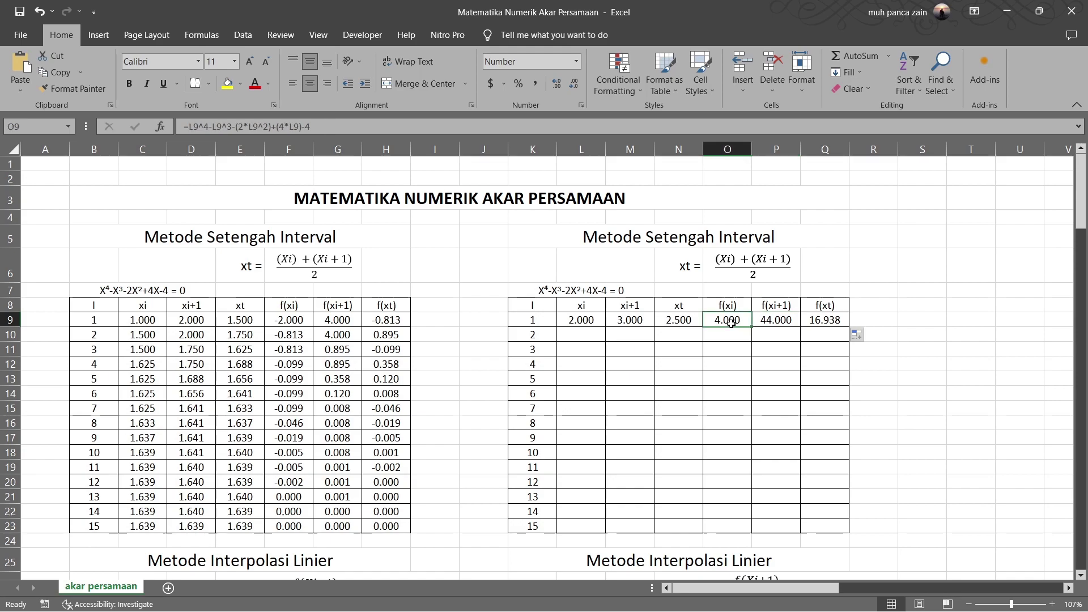
left_click(782, 322)
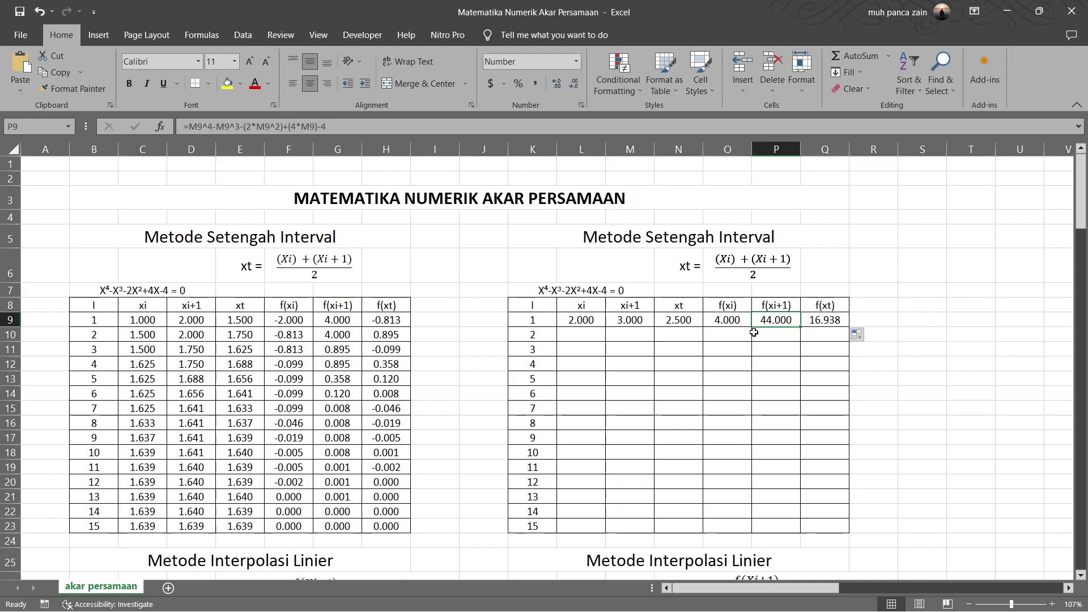
left_click(579, 325)
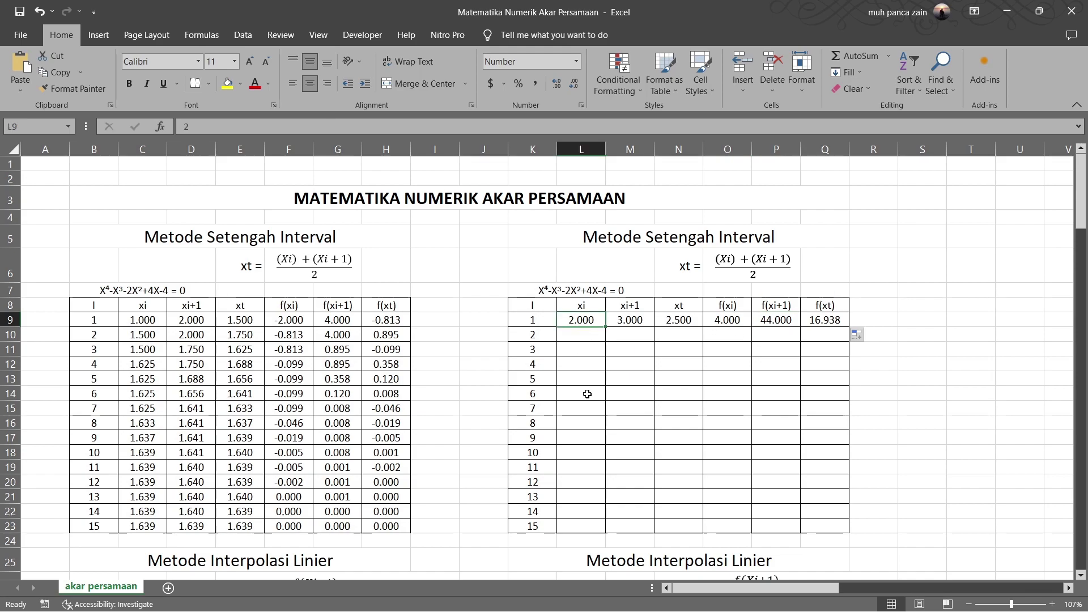
type("1")
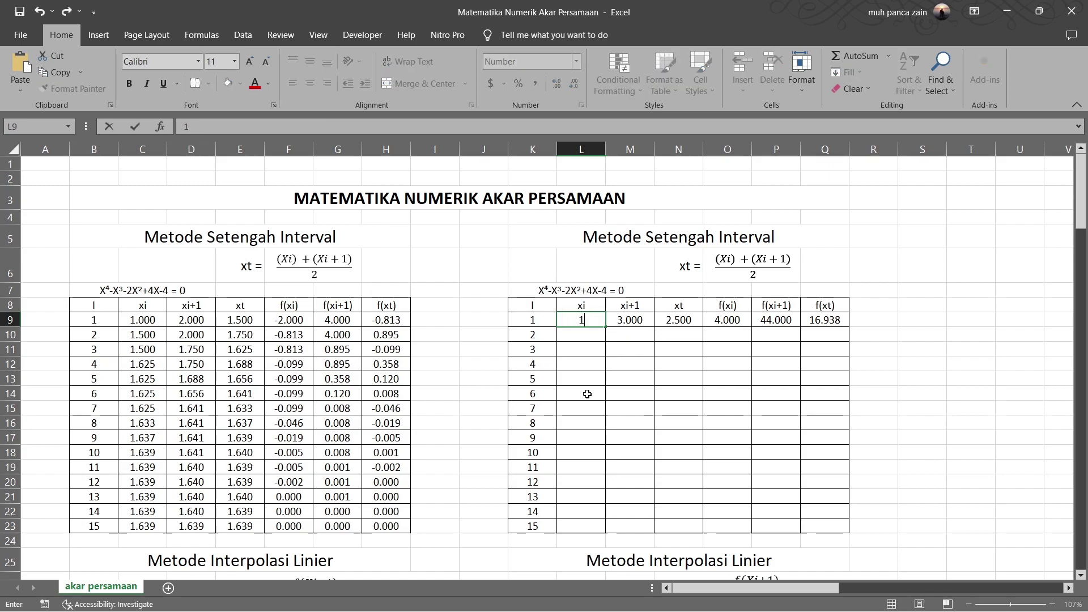
left_click(587, 394)
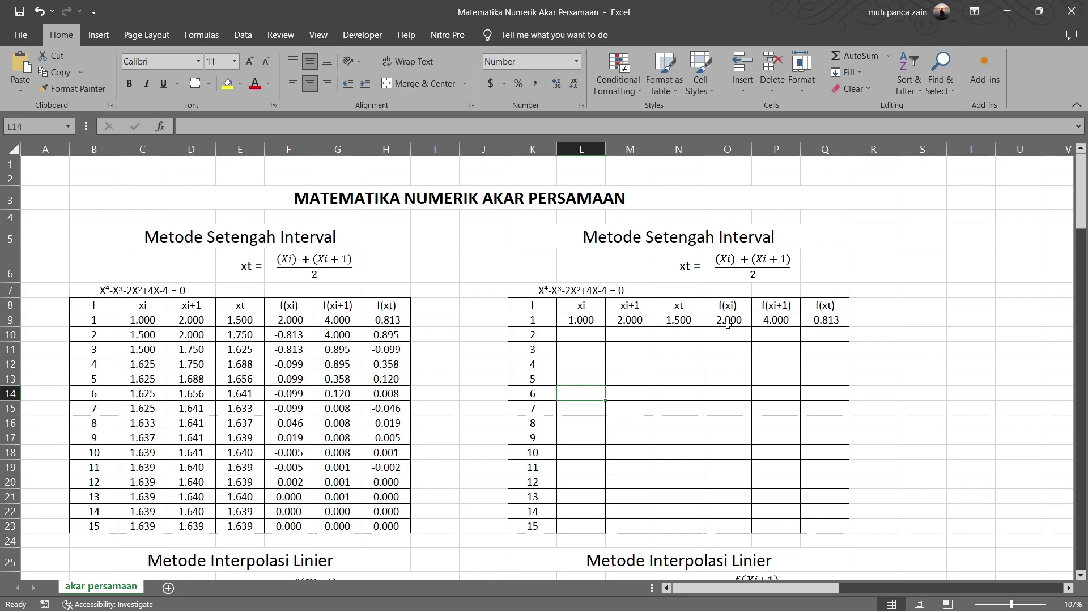
left_click(721, 324)
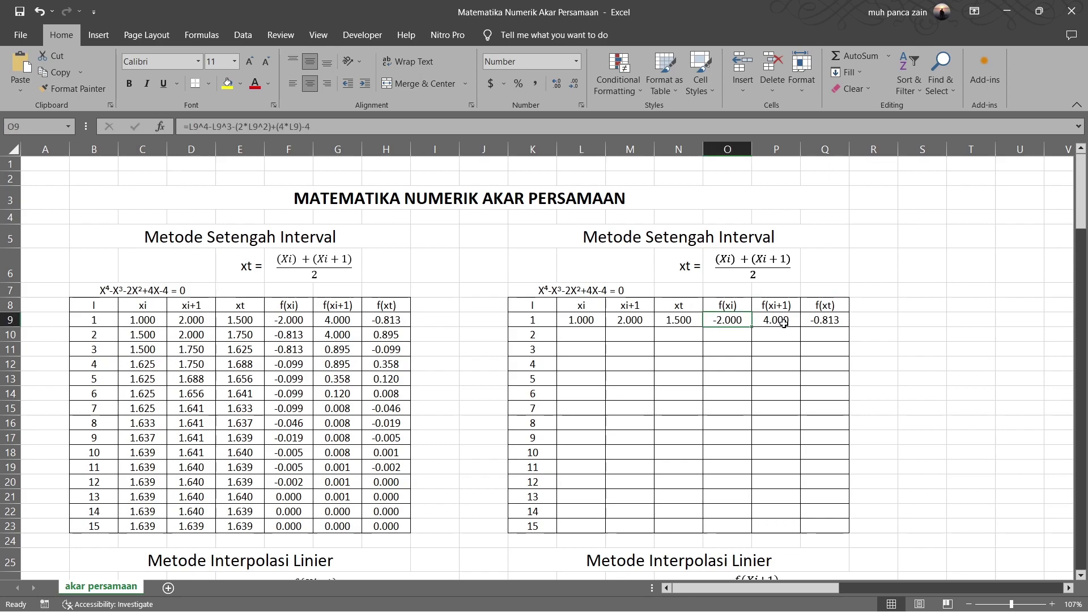
left_click(784, 323)
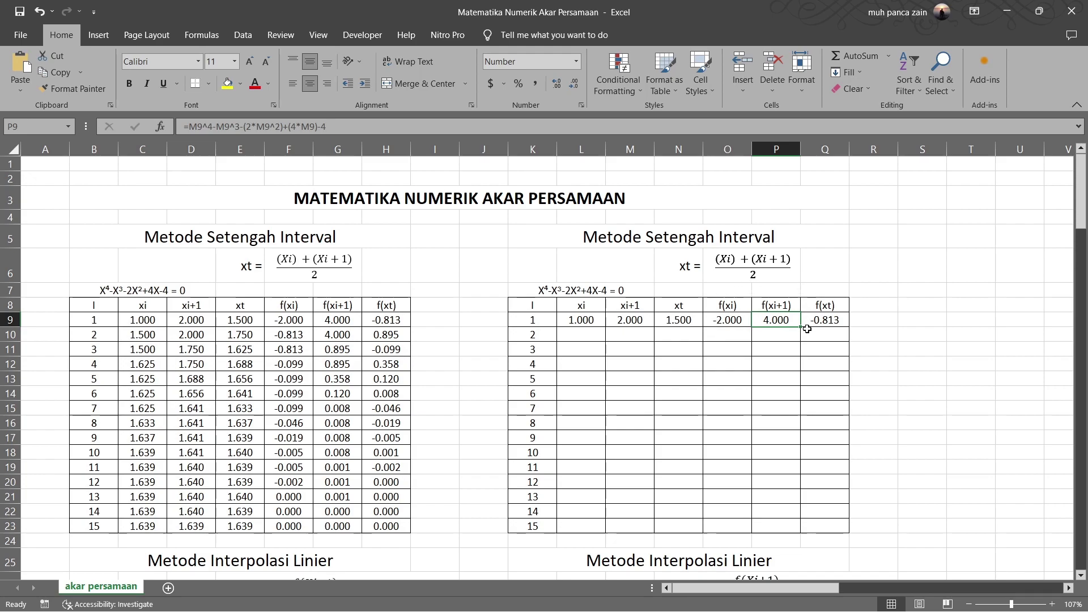
left_click(747, 322)
left_click(766, 320)
- Calculate the second xi in L10 with the formula =IF(Q9<0,N9,L9)
left_click(575, 335)
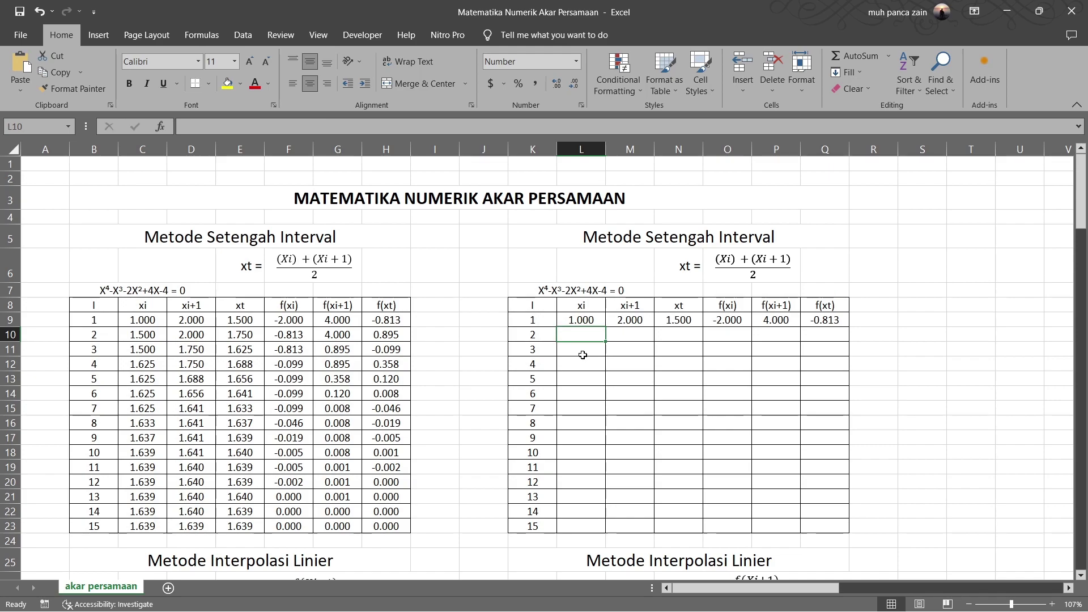
type("=")
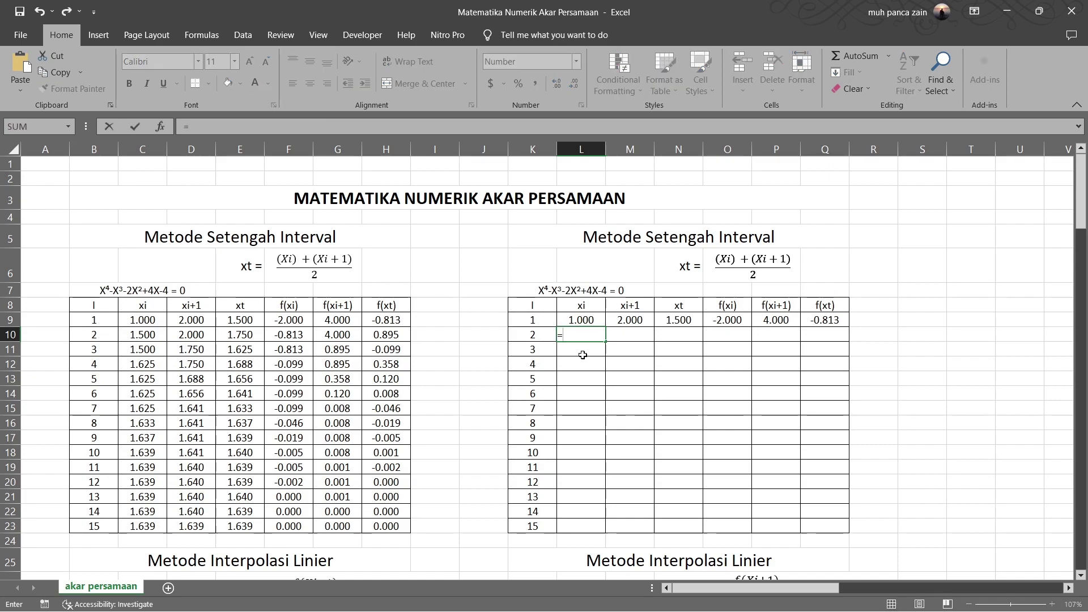
type("if")
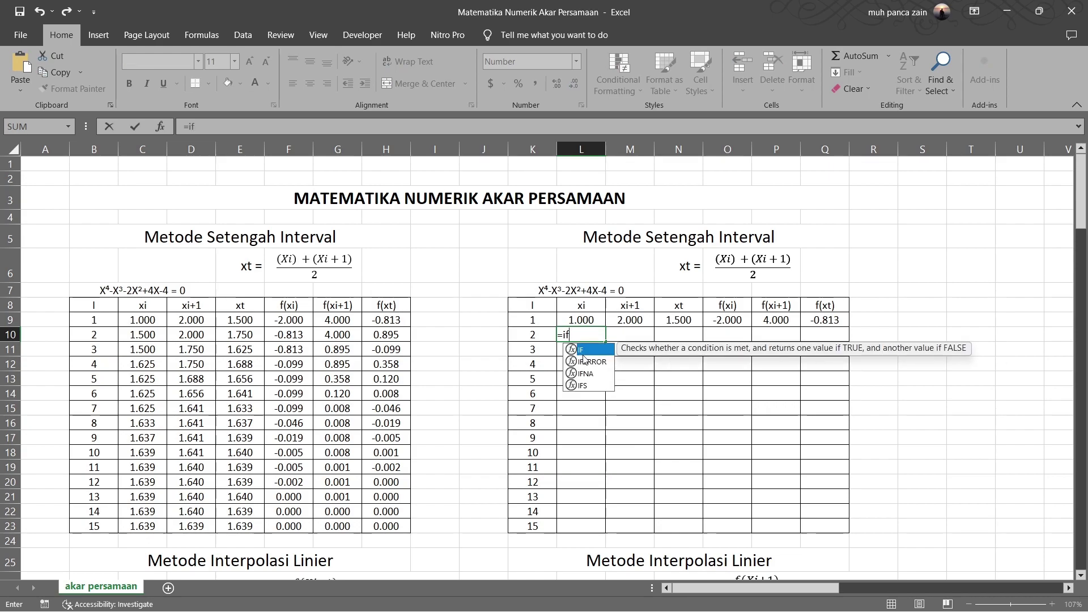
key("Tab")
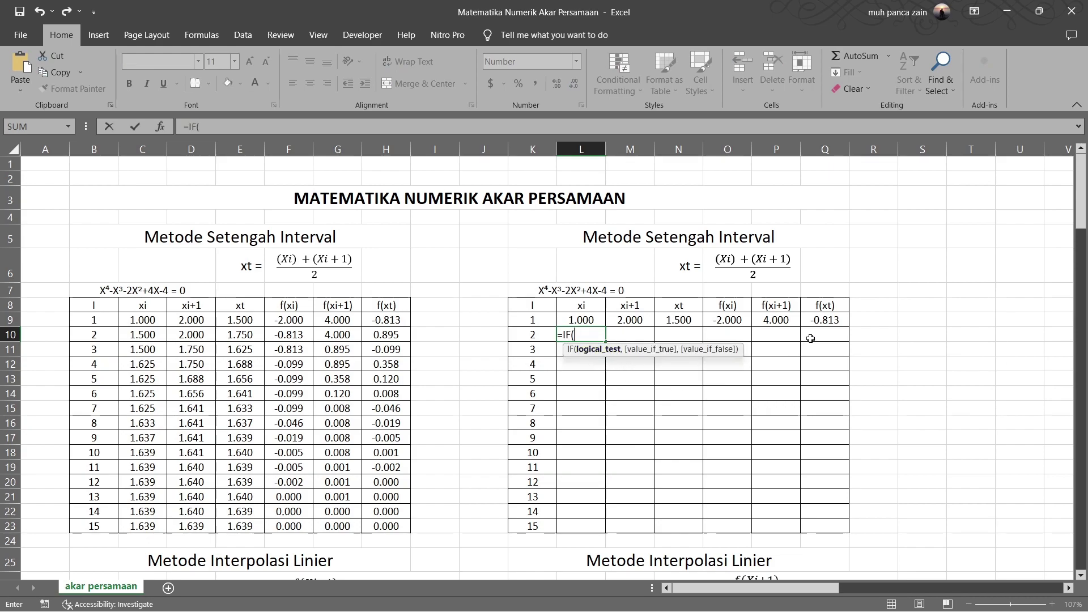
left_click(818, 319)
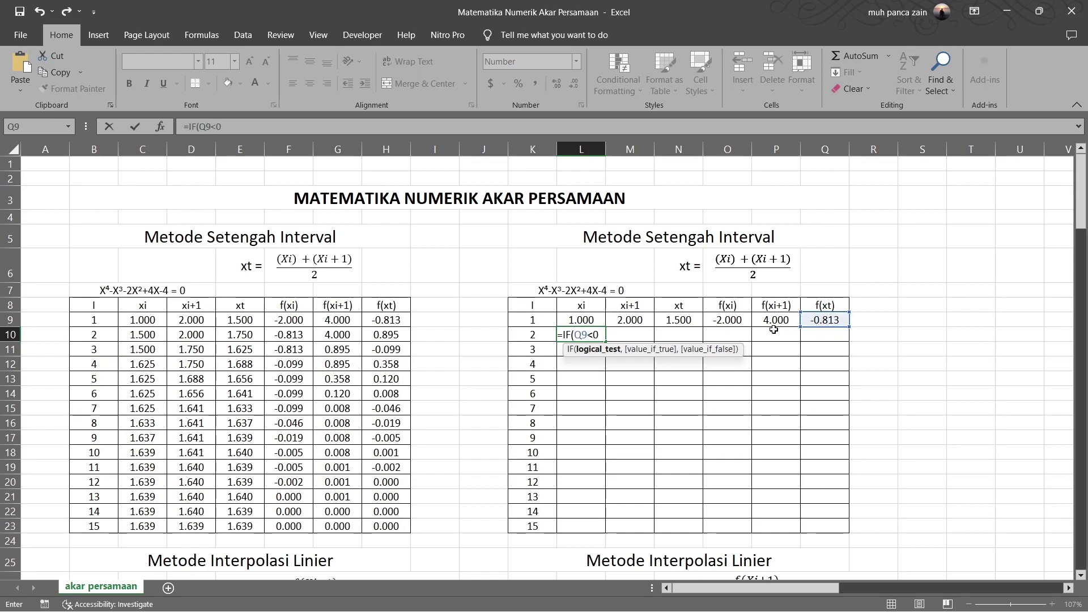
type(",")
left_click(675, 326)
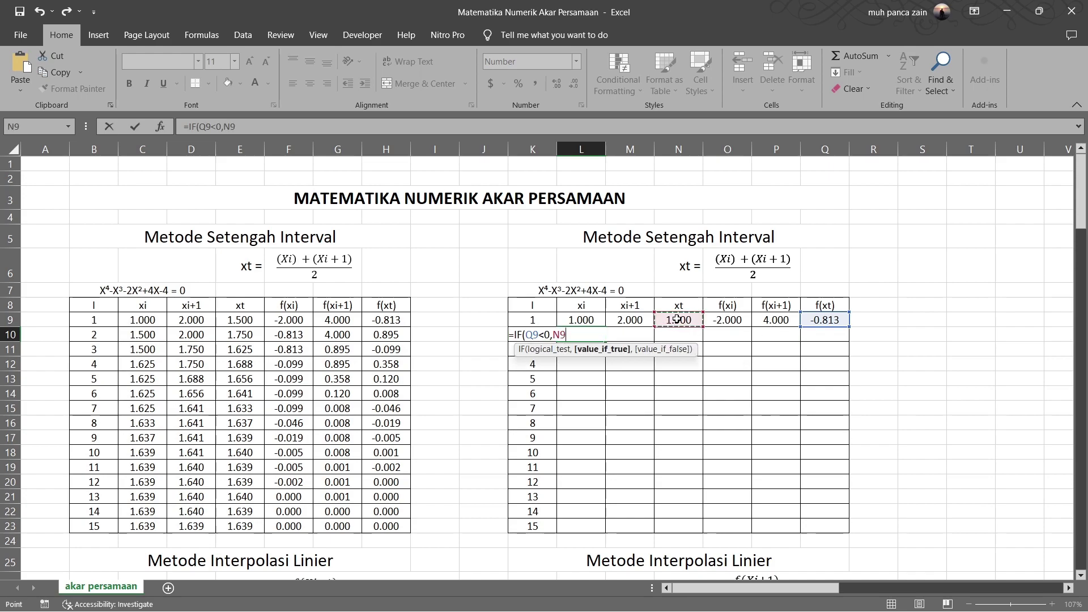
type(",")
left_click(586, 321)
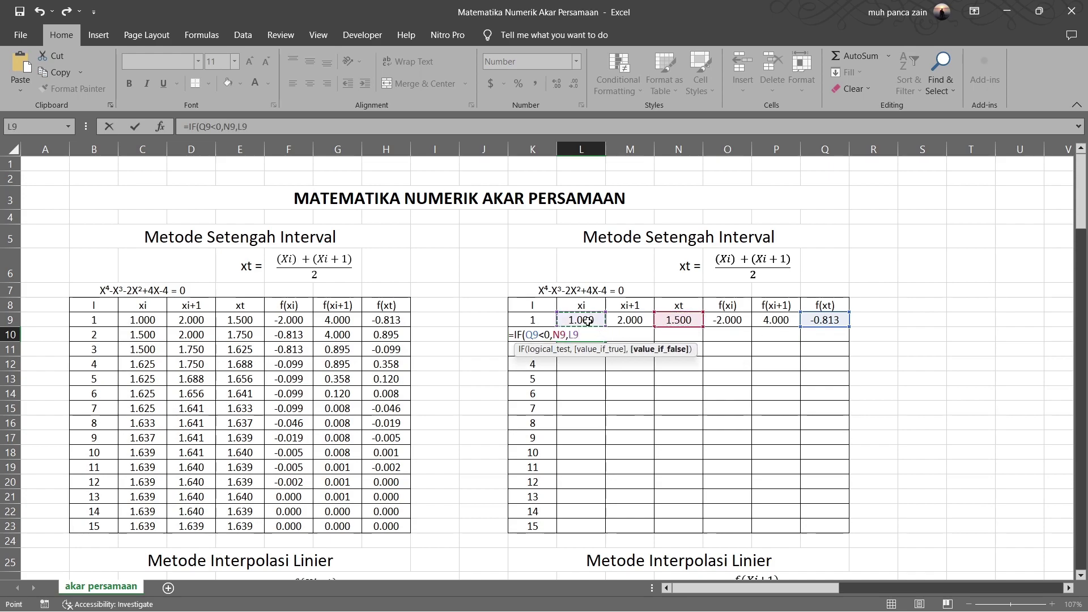
key("Return")
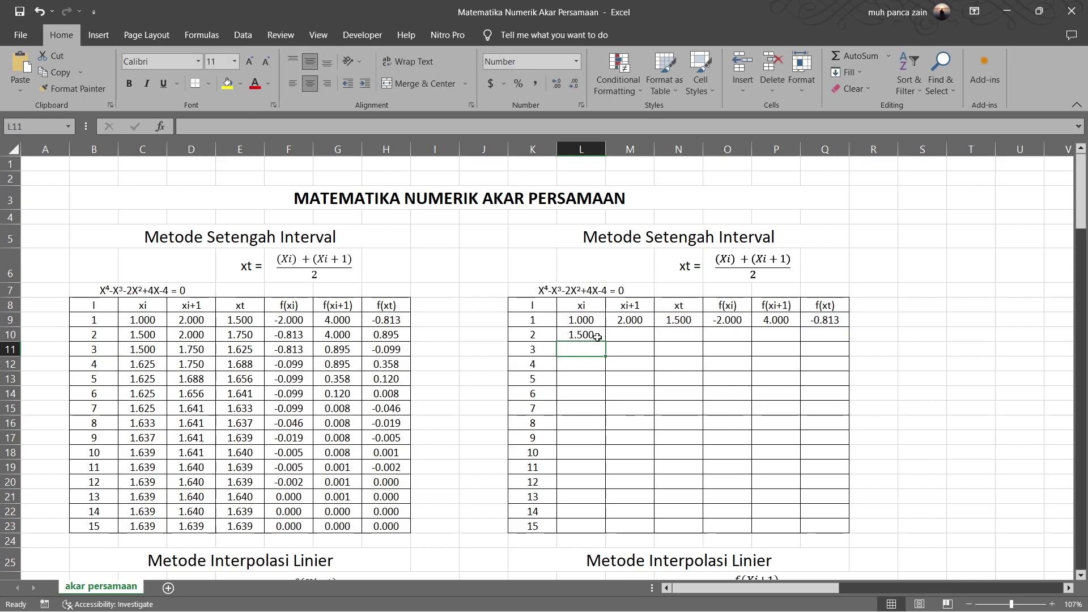
- Calculate the second xi+1 in M10 with the formula =IF(Q9>0,N9,M9)
left_click(616, 336)
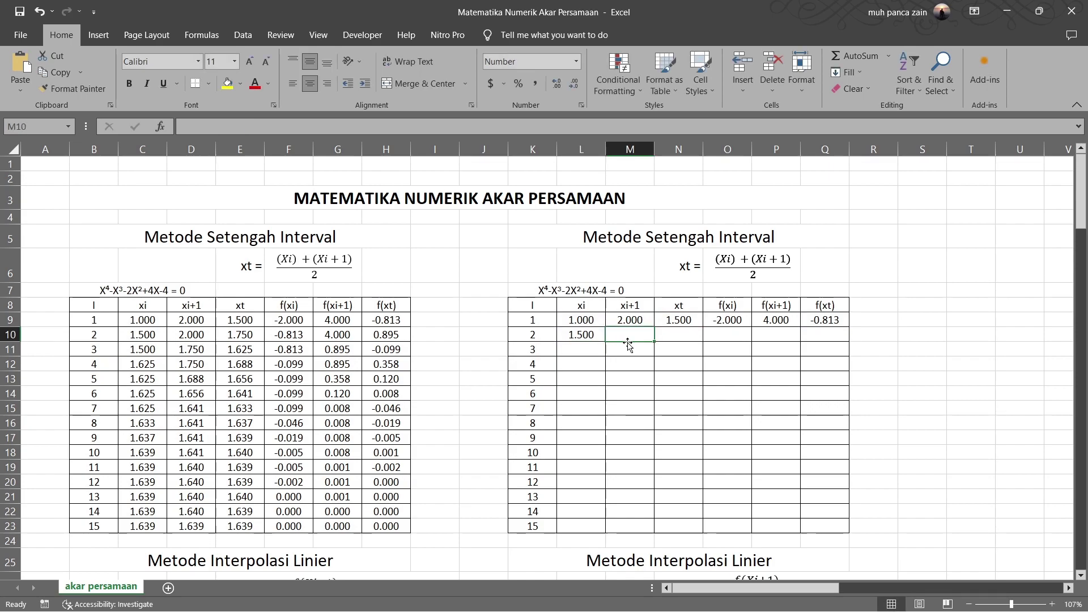
type("=")
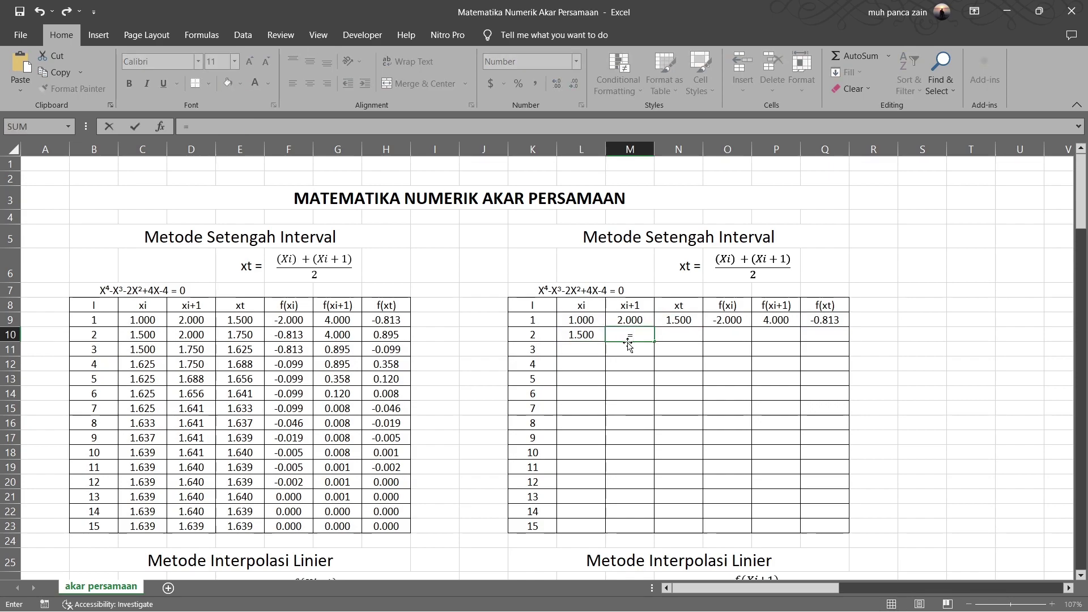
type("if")
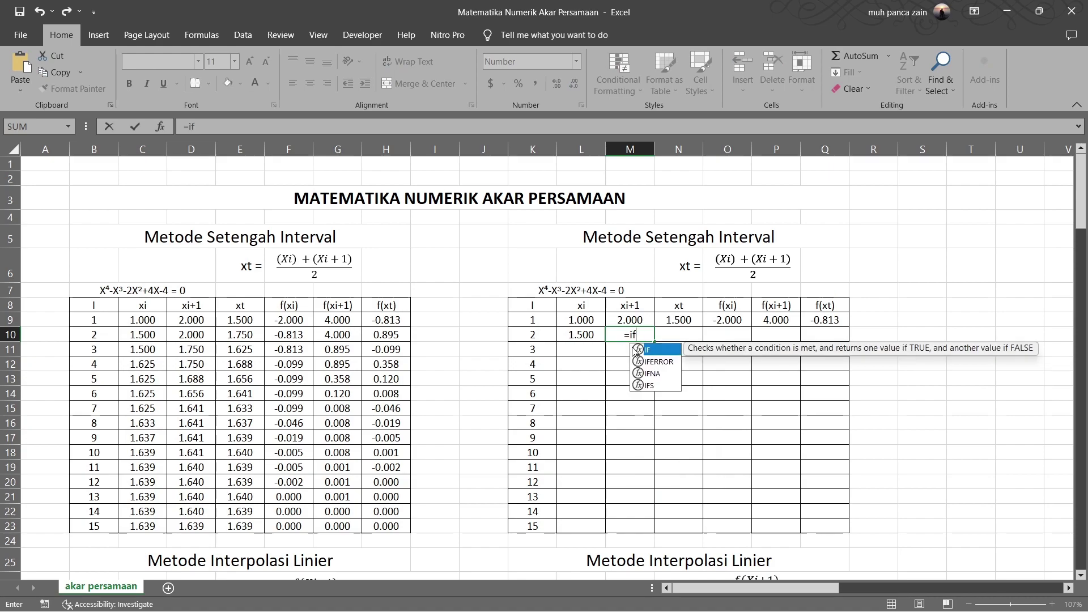
double_click(655, 353)
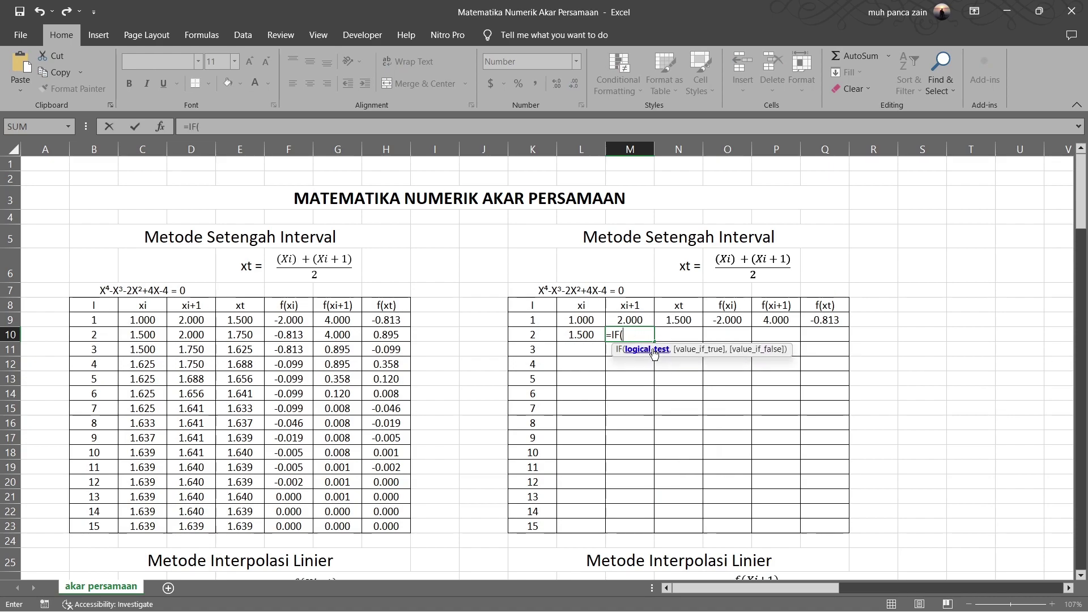
left_click(825, 321)
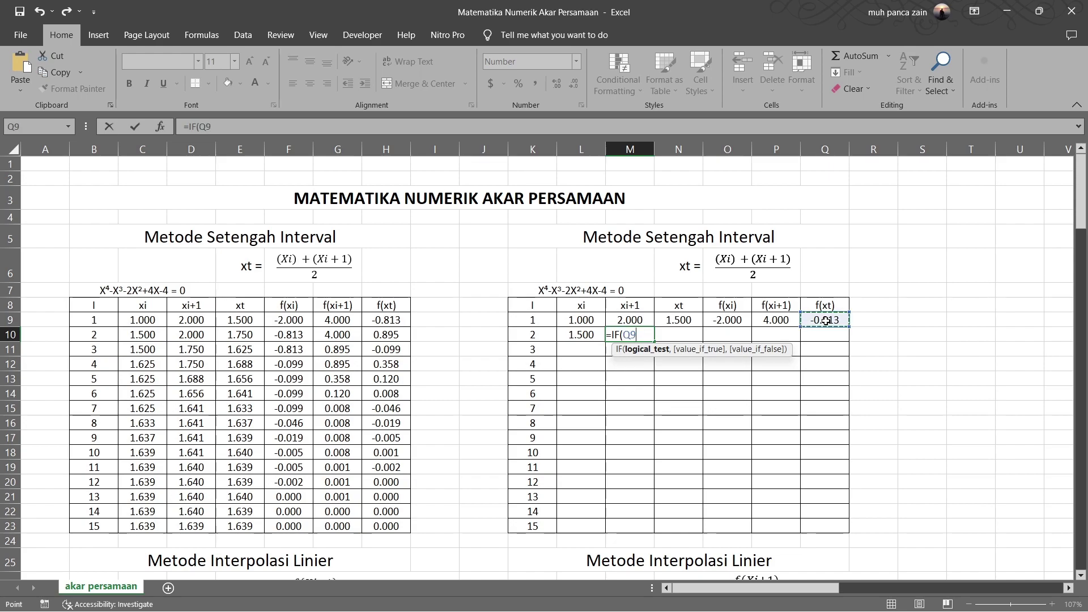
type(">")
type("0,")
left_click(686, 321)
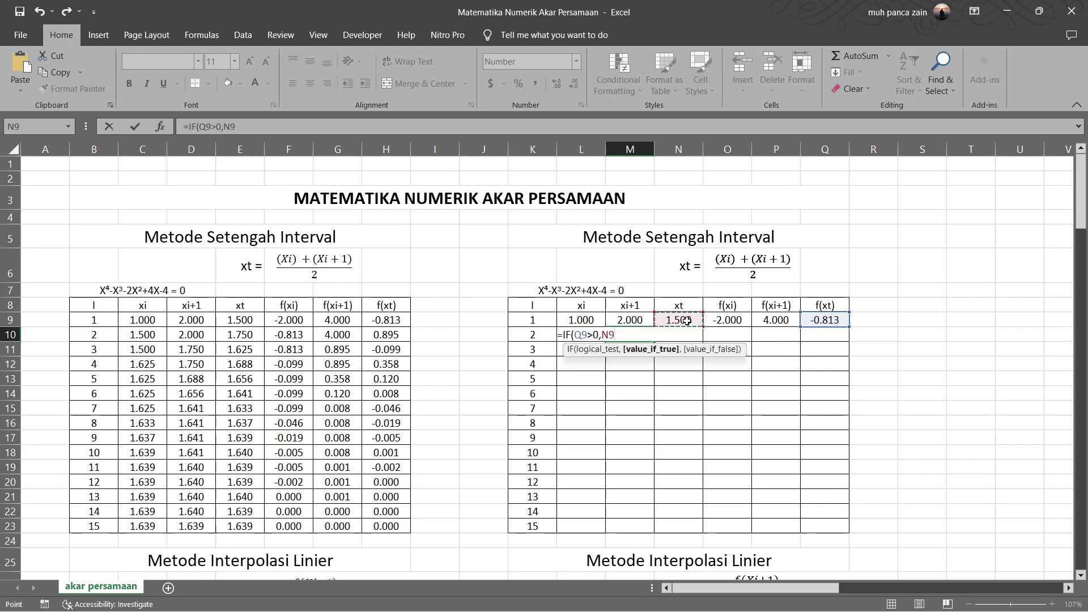
type(",")
left_click(640, 319)
key("Return")
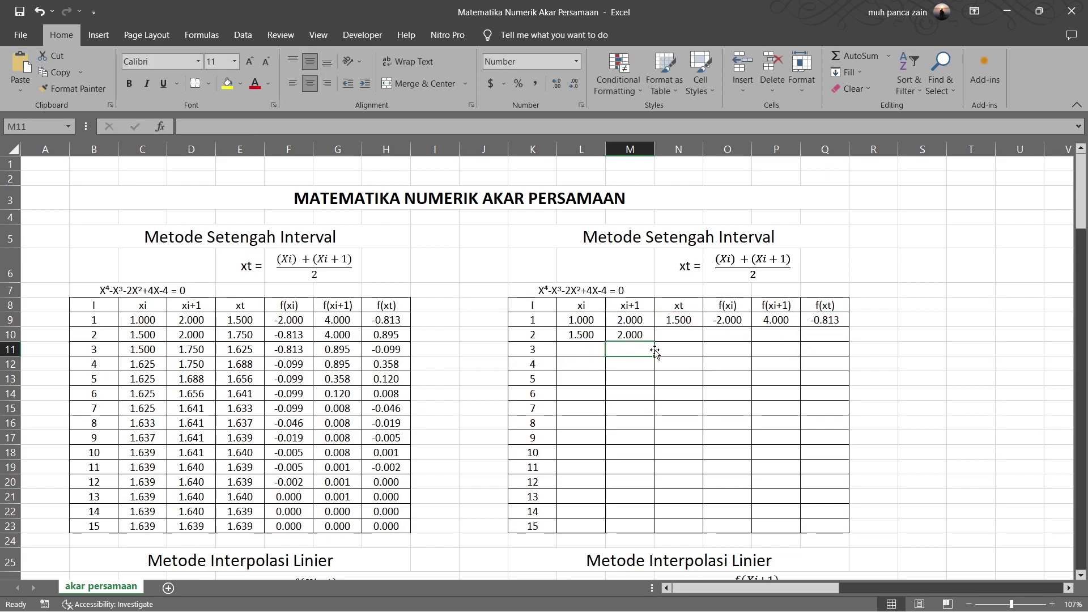
- Fill the L10:M10 formulas and the N9:Q9 formulas down to row 23, completing all 15 iterations
left_click_drag(578, 335, 644, 536)
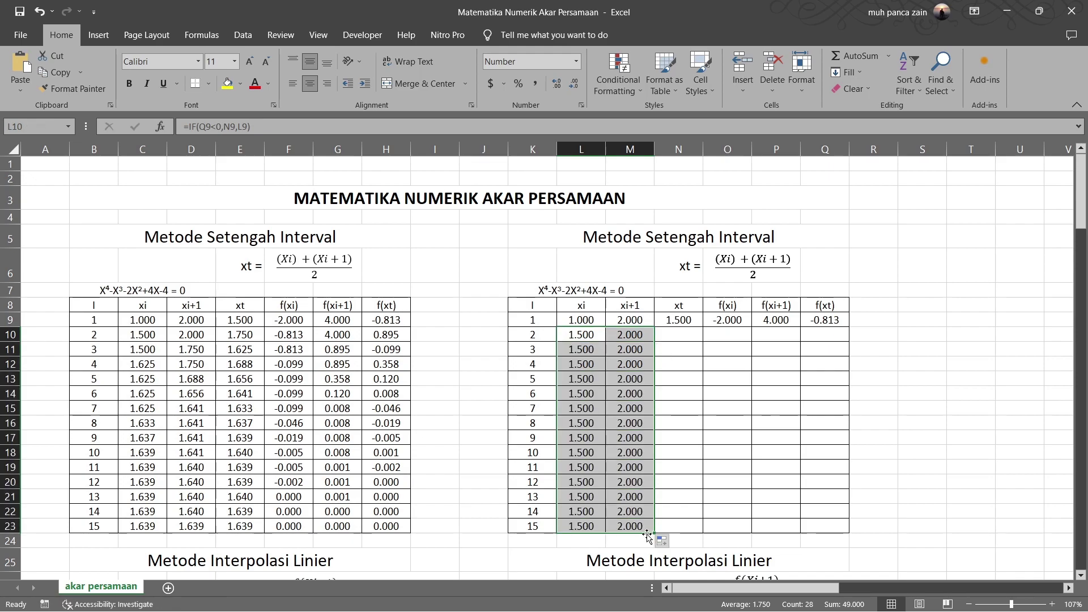
left_click_drag(671, 320, 836, 533)
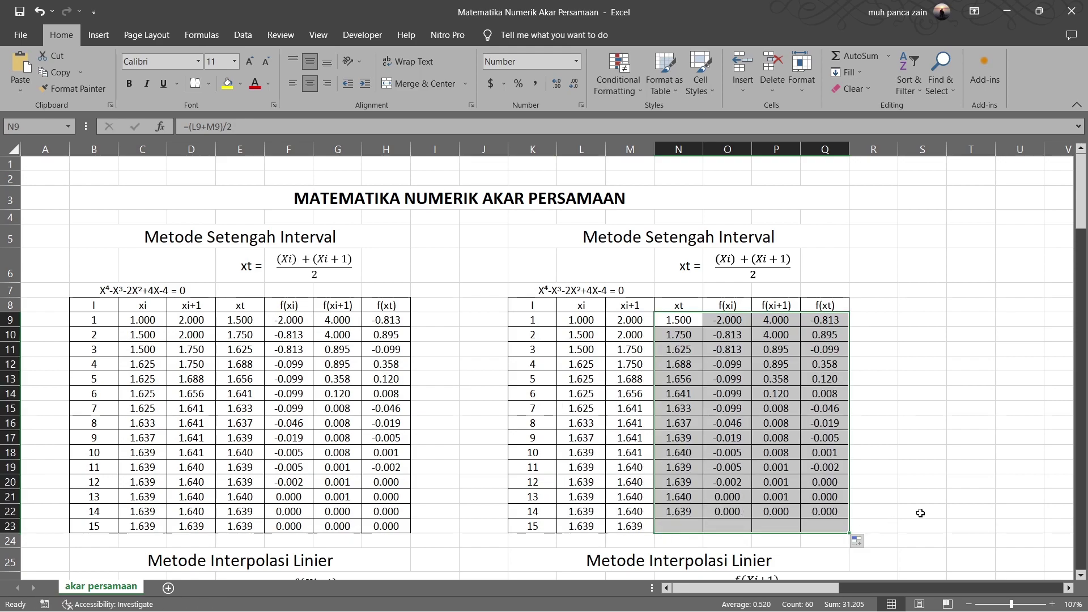
left_click(924, 512)
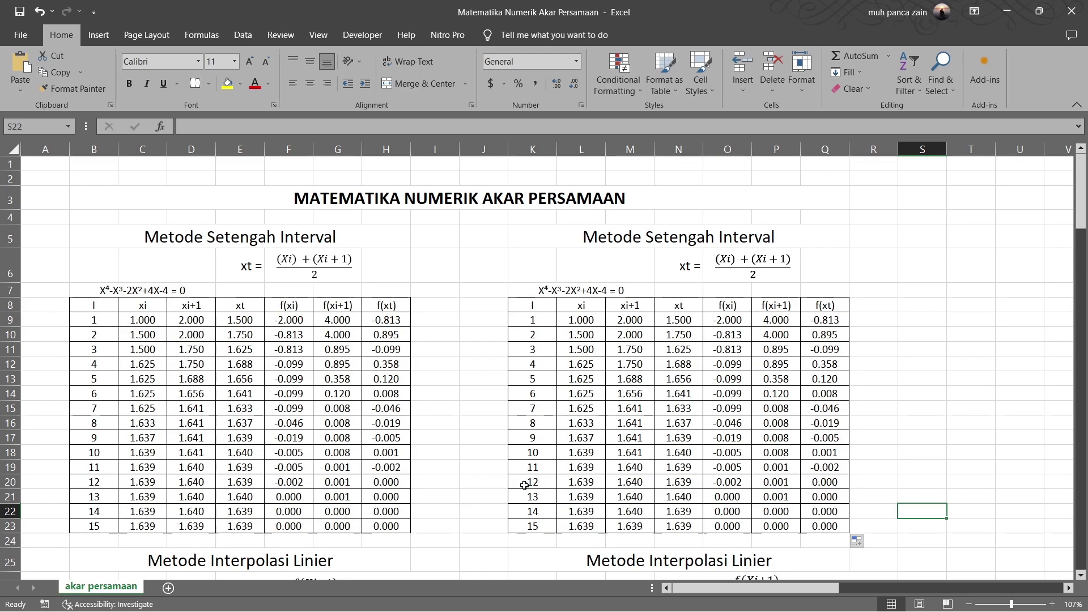
- Make the iteration 12 row of the Metode Setengah Interval table bold, from K20 to Q20
left_click_drag(524, 485, 837, 485)
key("ctrl+b")
left_click(897, 459)
left_click(826, 483)
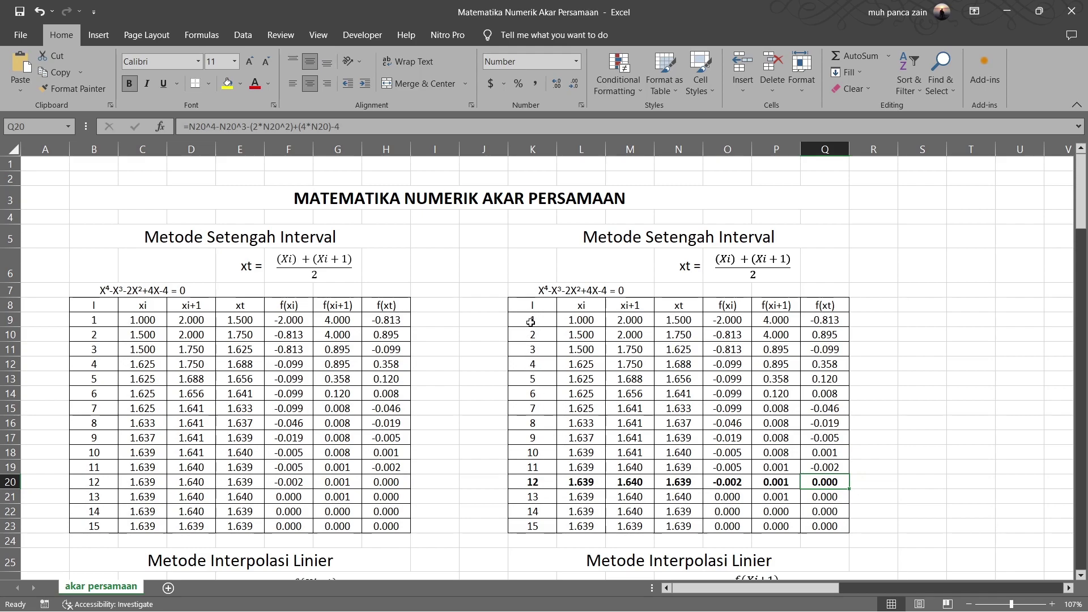
left_click(910, 480)
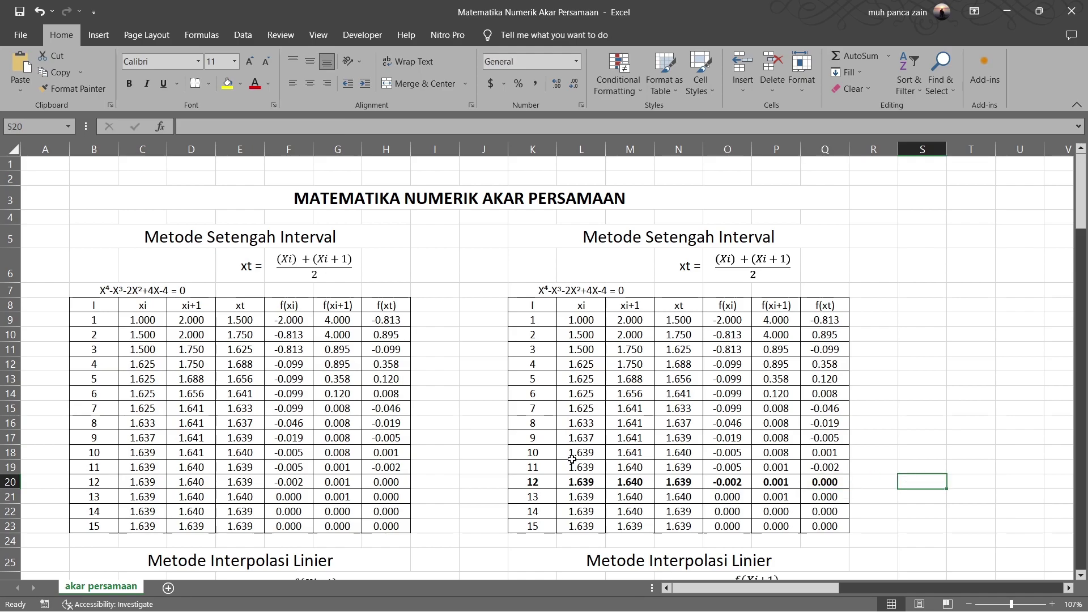
- Examine the empty Metode Interpolasi Linier table in K28:Q38 and its column headers
scroll(572, 459, "down", 5)
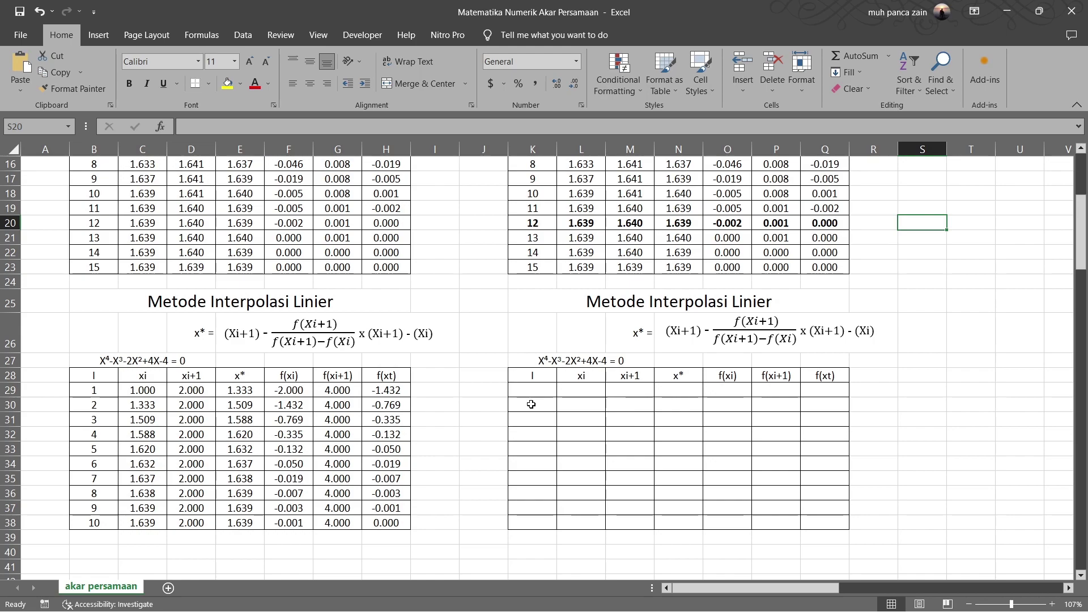
left_click_drag(519, 379, 805, 517)
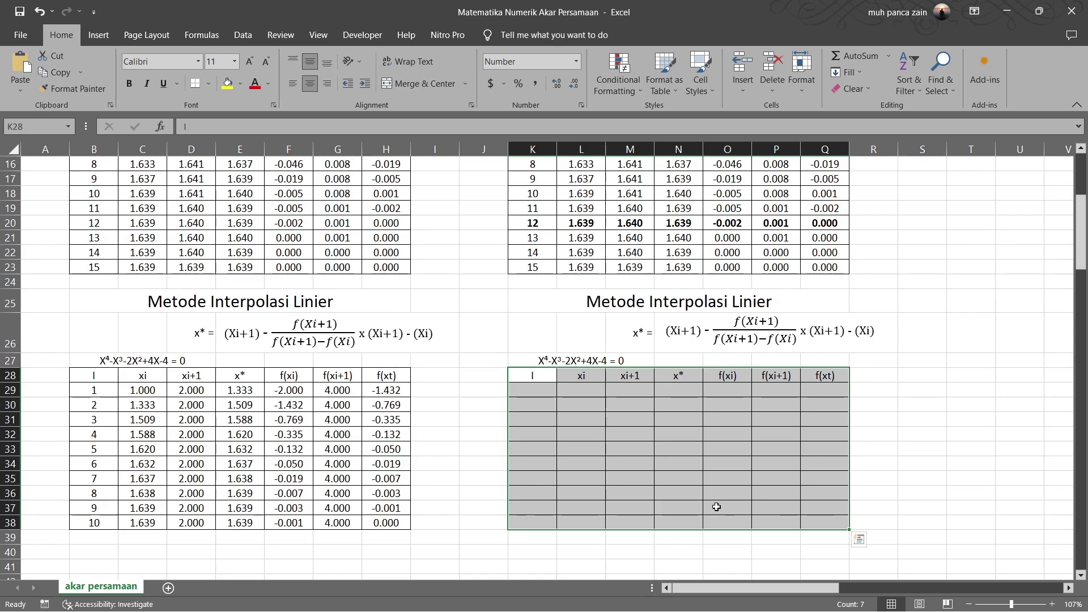
left_click(543, 408)
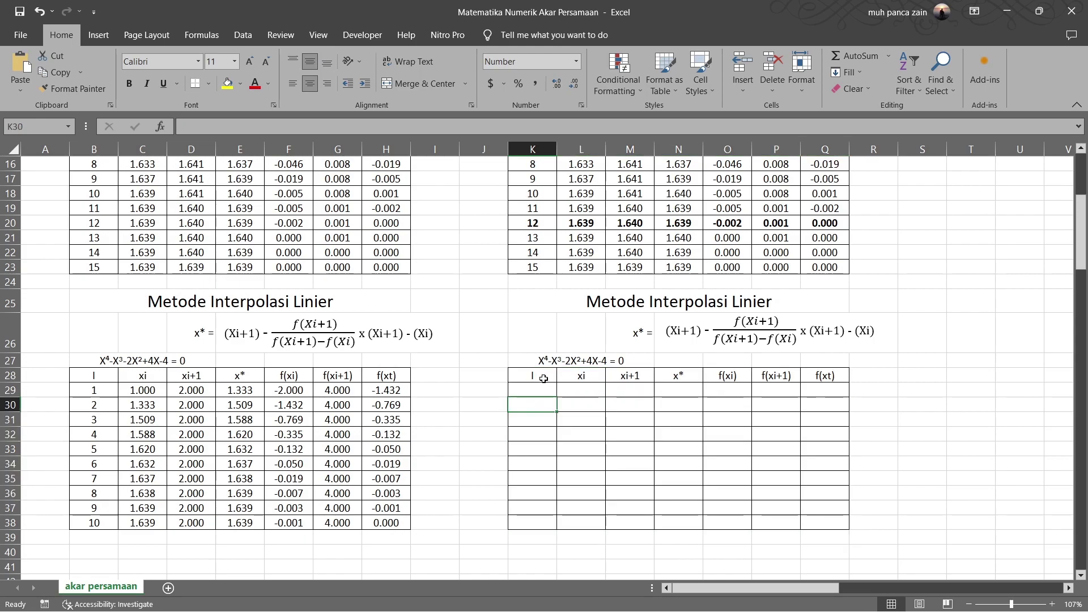
left_click(548, 379)
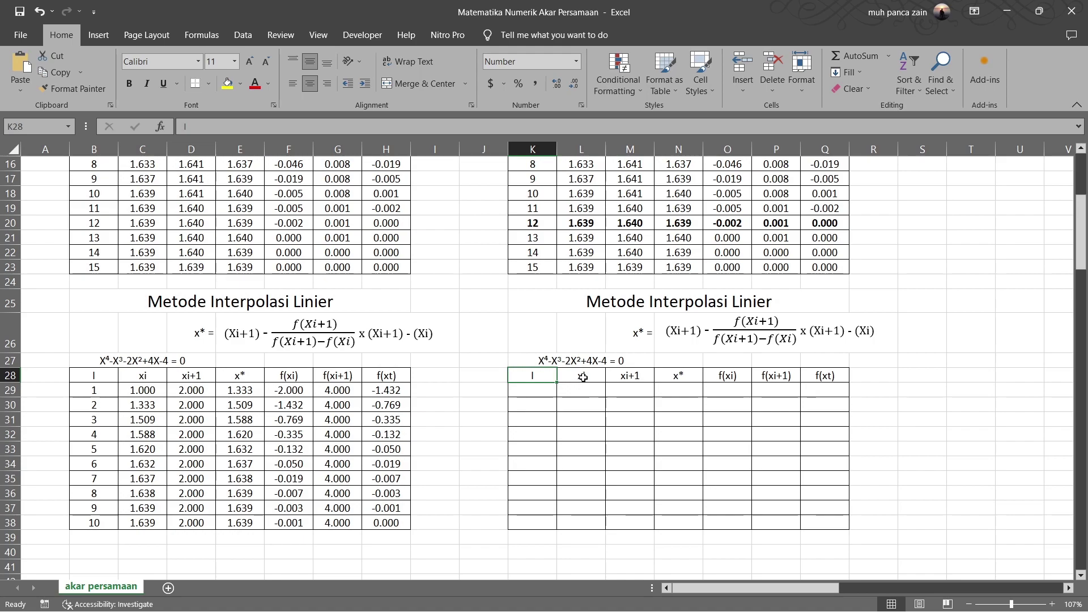
left_click(644, 379)
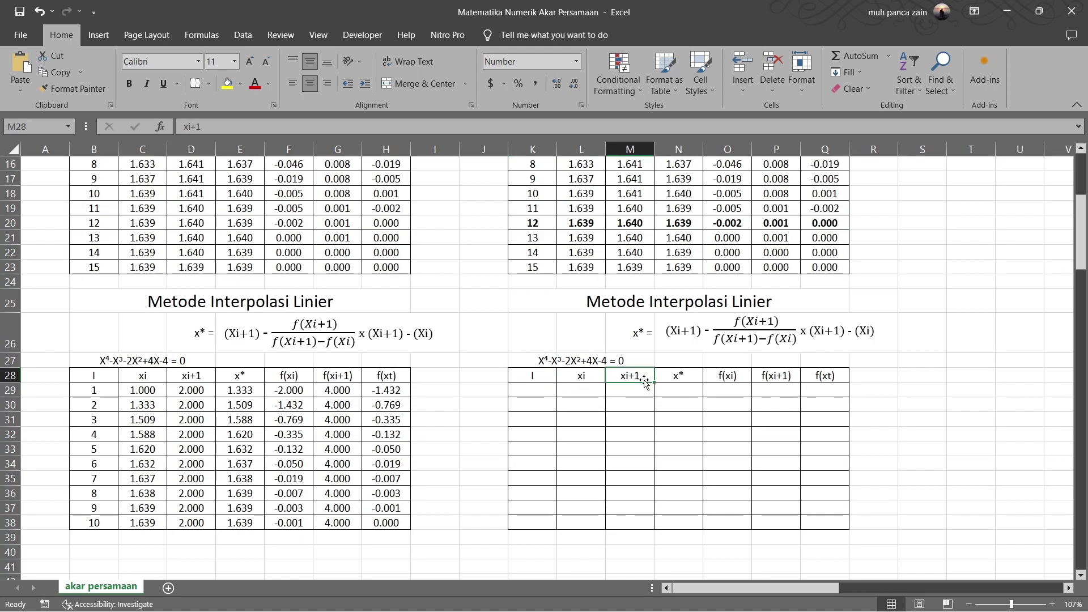
left_click(692, 378)
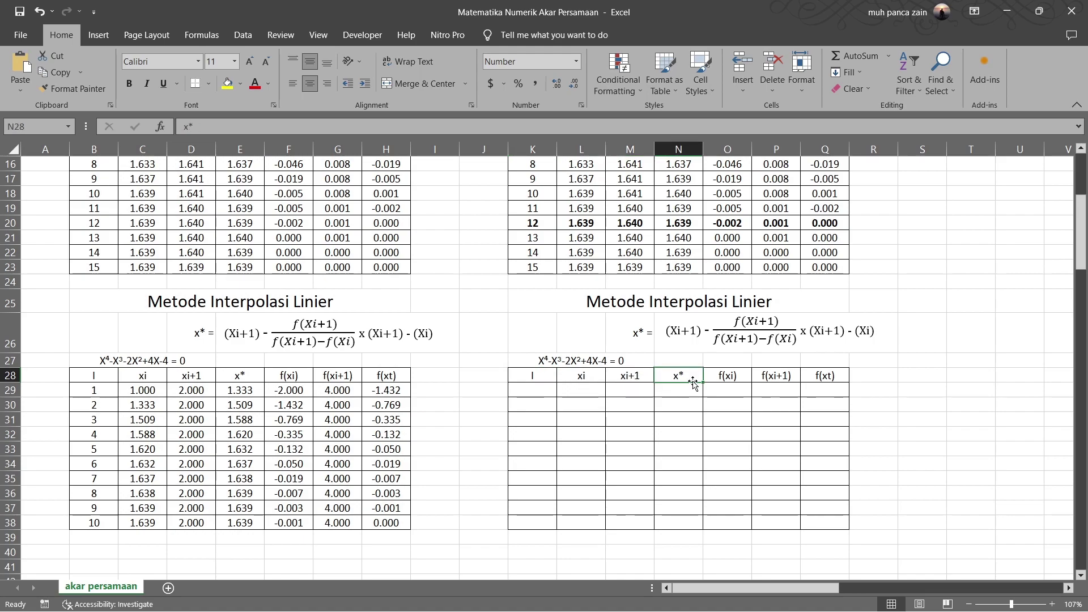
left_click(739, 378)
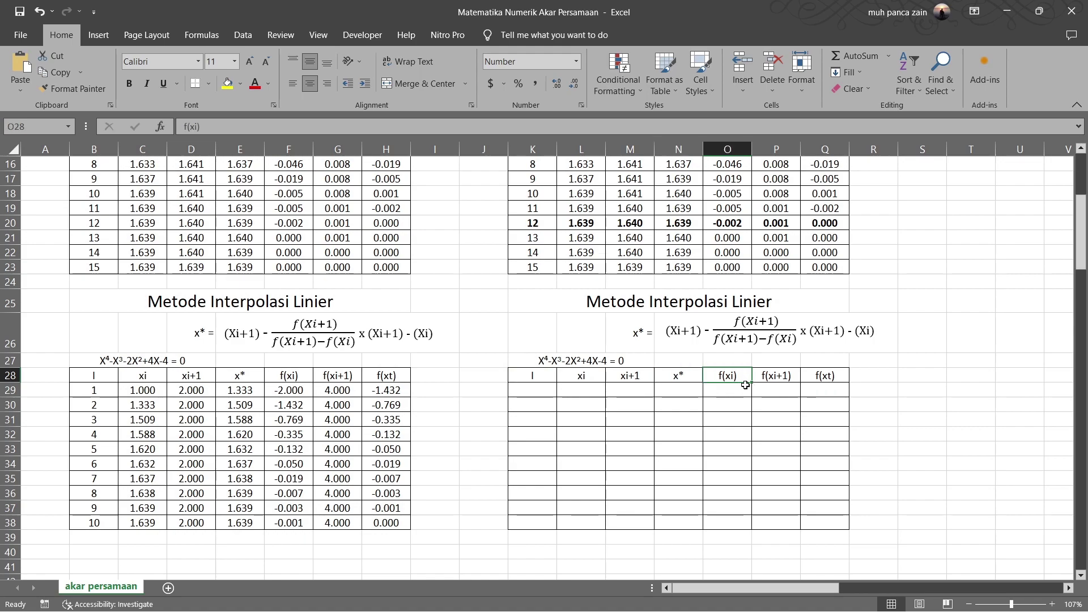
left_click(794, 378)
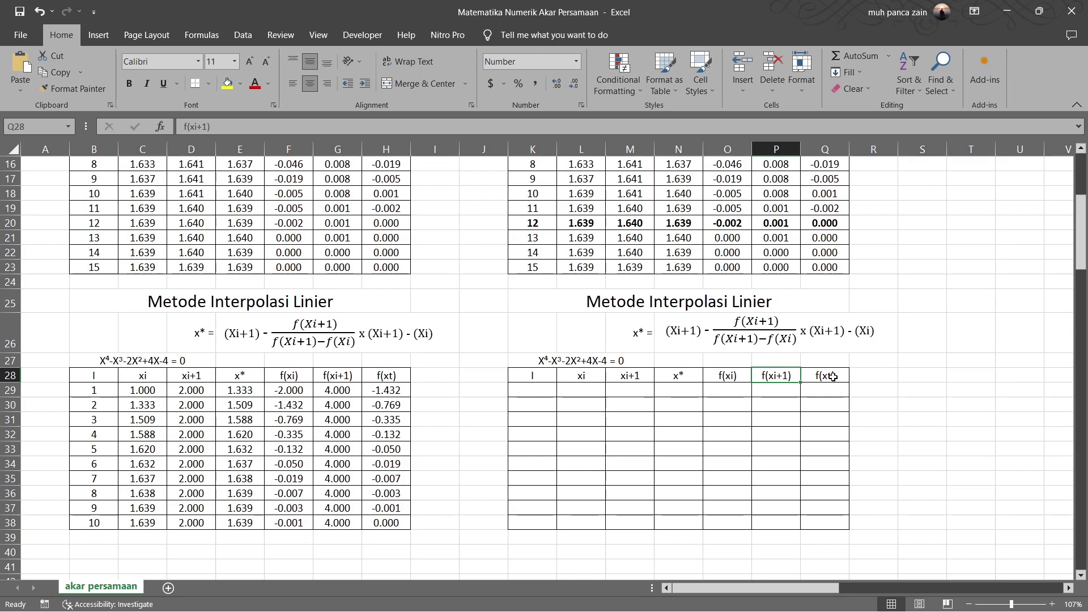
- Change the last column header of the empty Metode Interpolasi Linier table, Q28, to f(x*)
double_click(828, 378)
left_click_drag(828, 377, 833, 377)
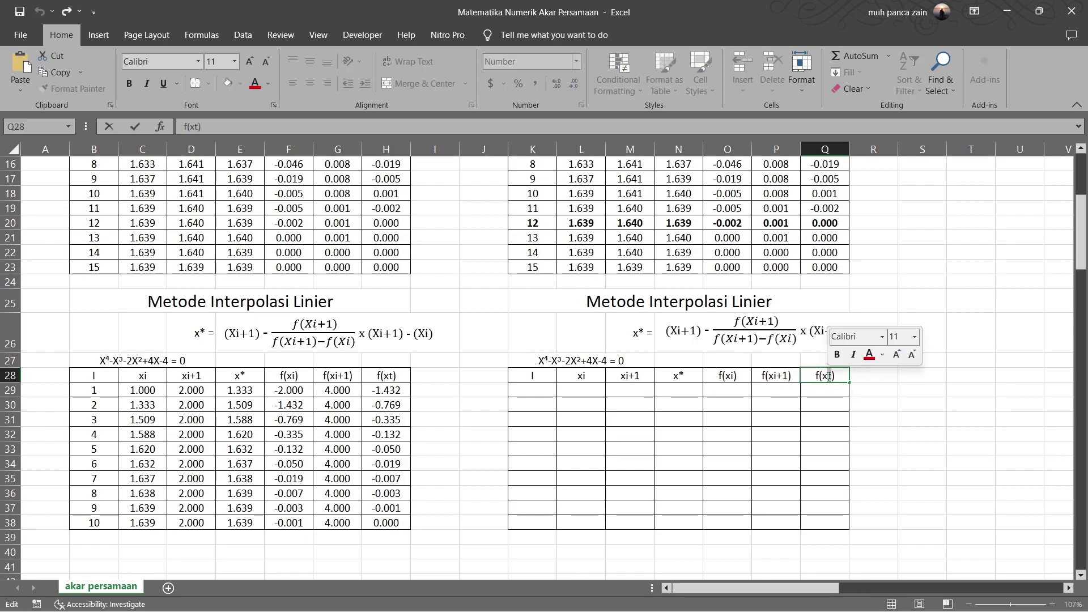
type("*")
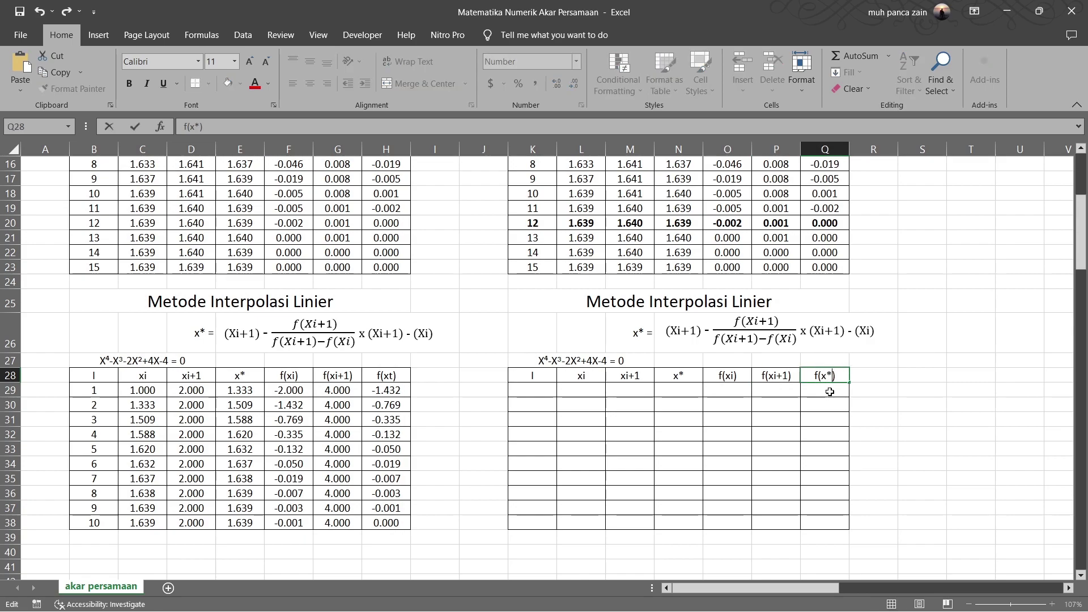
left_click(818, 404)
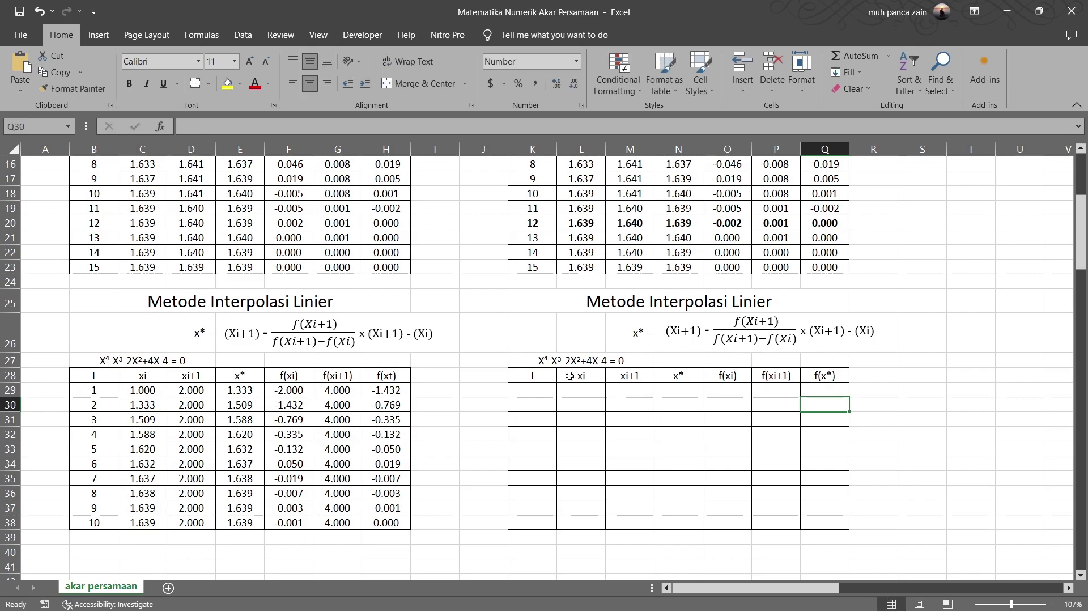
- Number the iterations 1 to 10 in K29:K38 by entering 1 and 2 and extending the series
left_click(538, 393)
type("1")
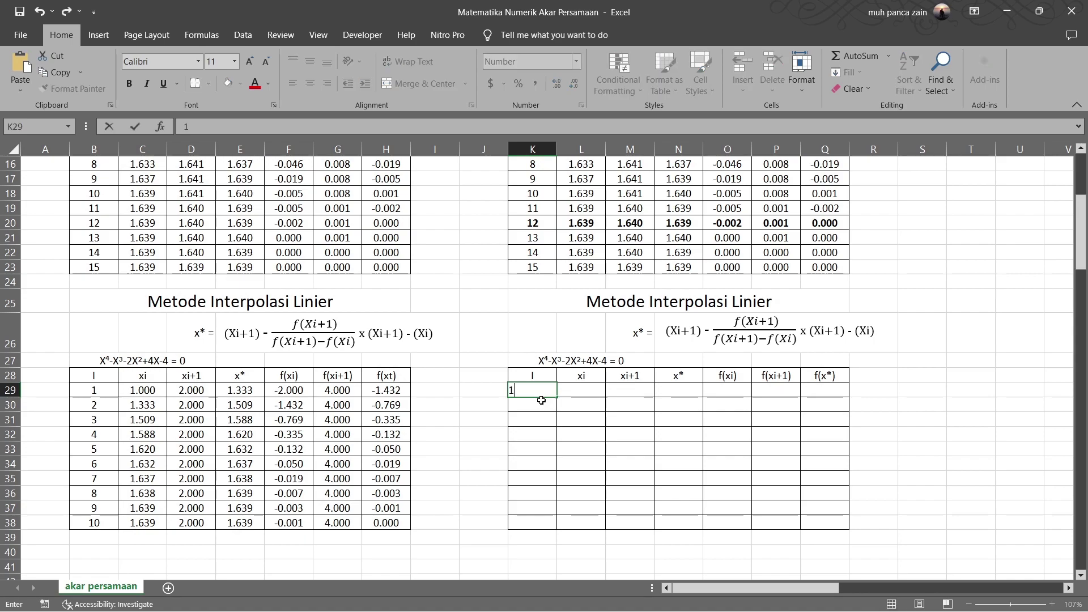
key("Return")
type("2")
left_click_drag(542, 391, 546, 524)
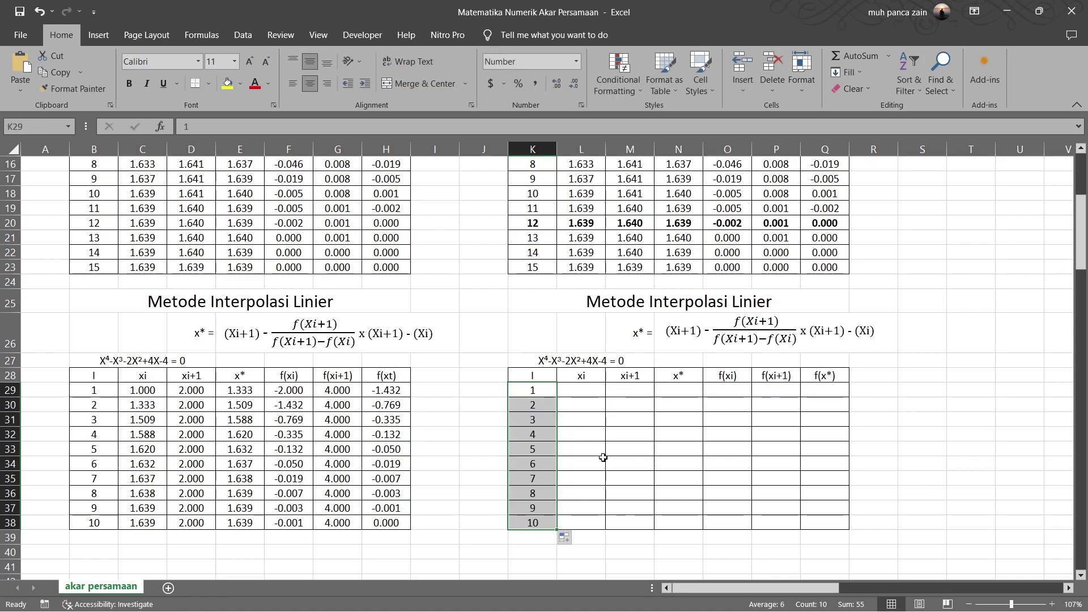
- Enter 1 as the first xi in L29 and calculate xi+1 in M29 with =L29+1
left_click(576, 393)
type("1")
left_click(623, 390)
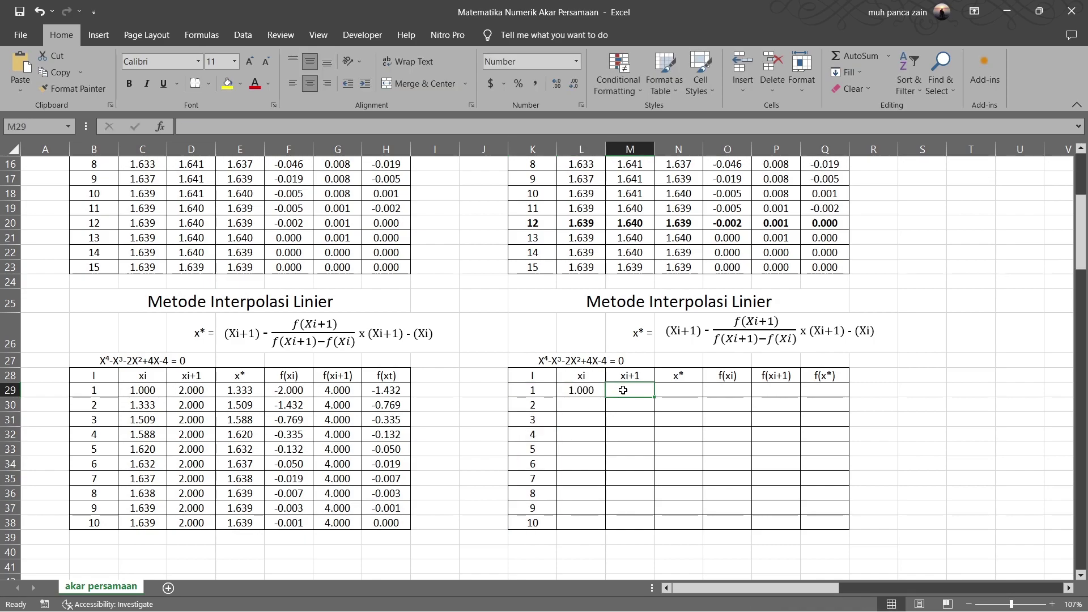
type("=")
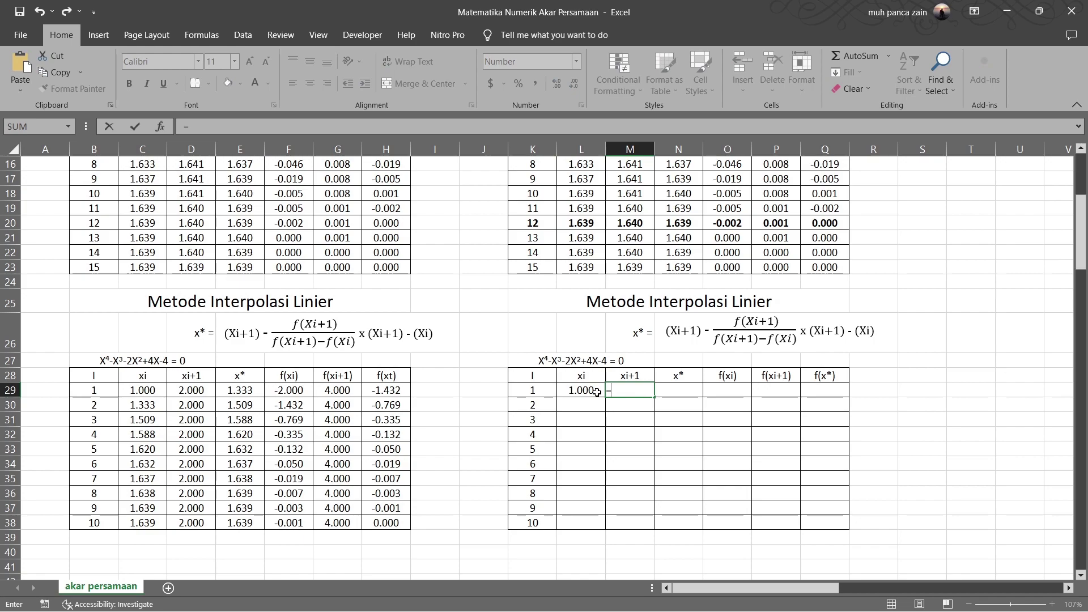
left_click(592, 391)
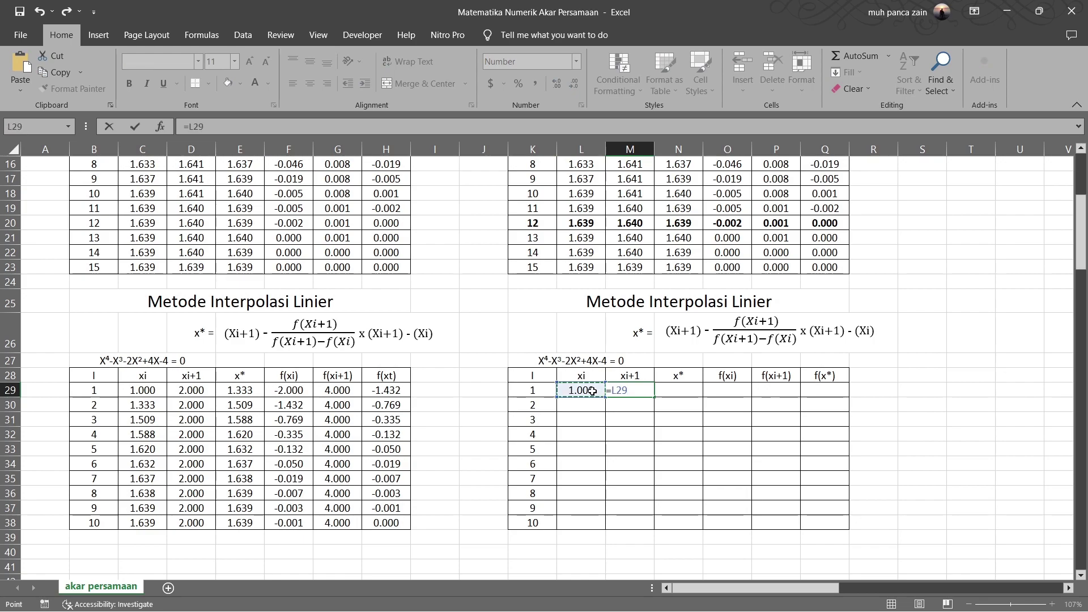
type("+1")
key("Return")
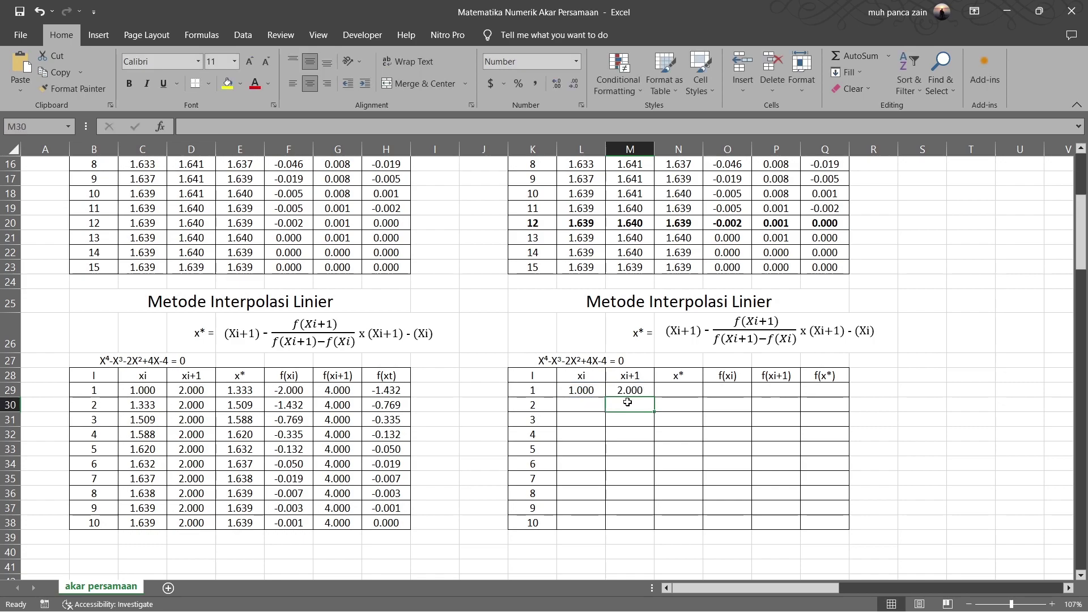
- Examine the x* formula above the table, the f(xi) and f(xi+1) columns it needs, and the equation in K27
left_click(678, 391)
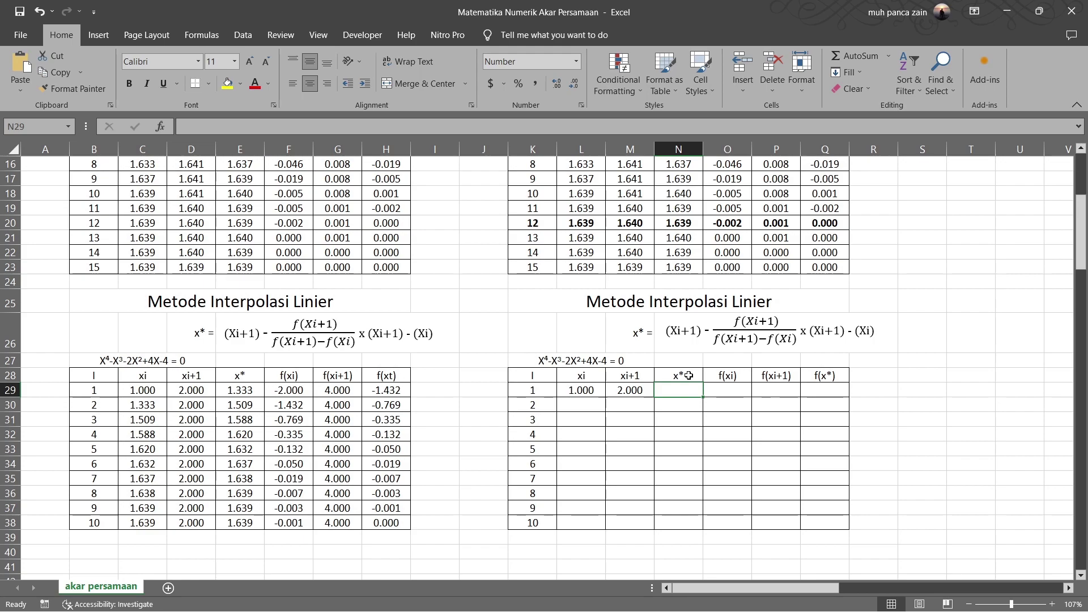
left_click(681, 346)
left_click(674, 351)
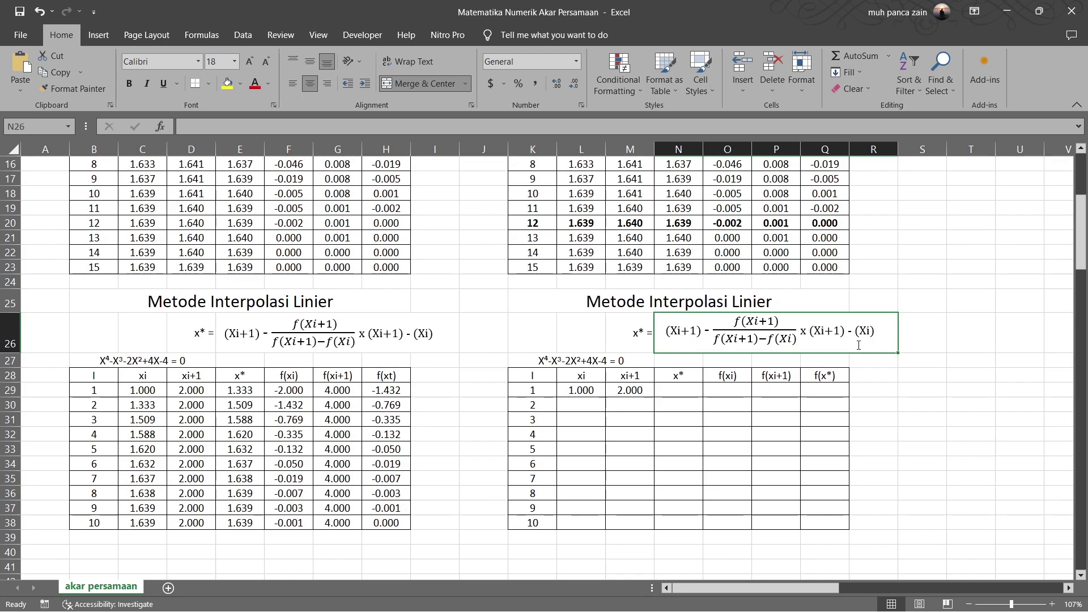
left_click(841, 395)
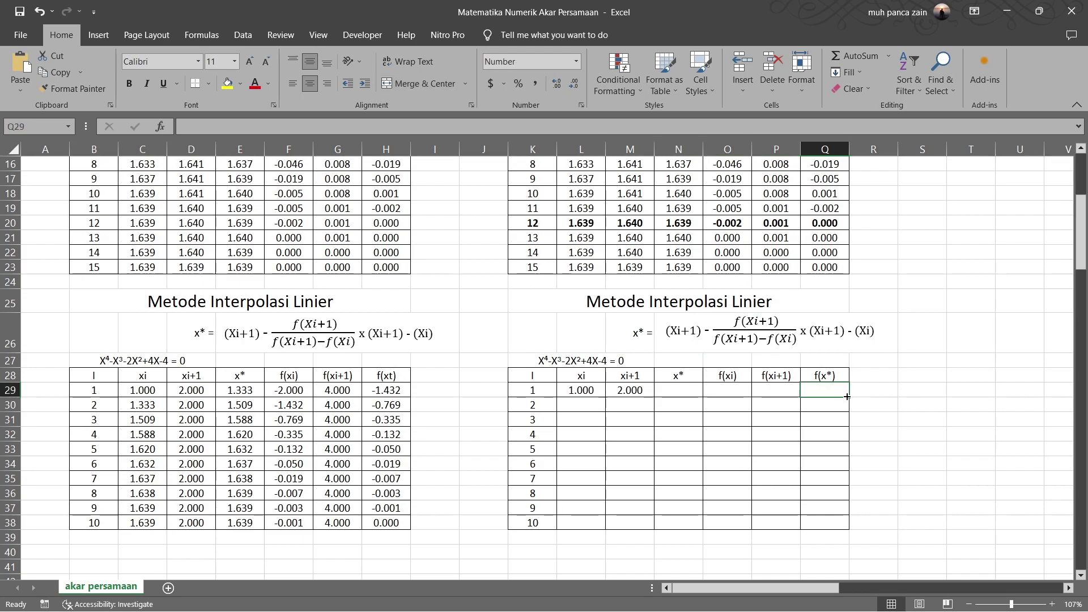
left_click(681, 391)
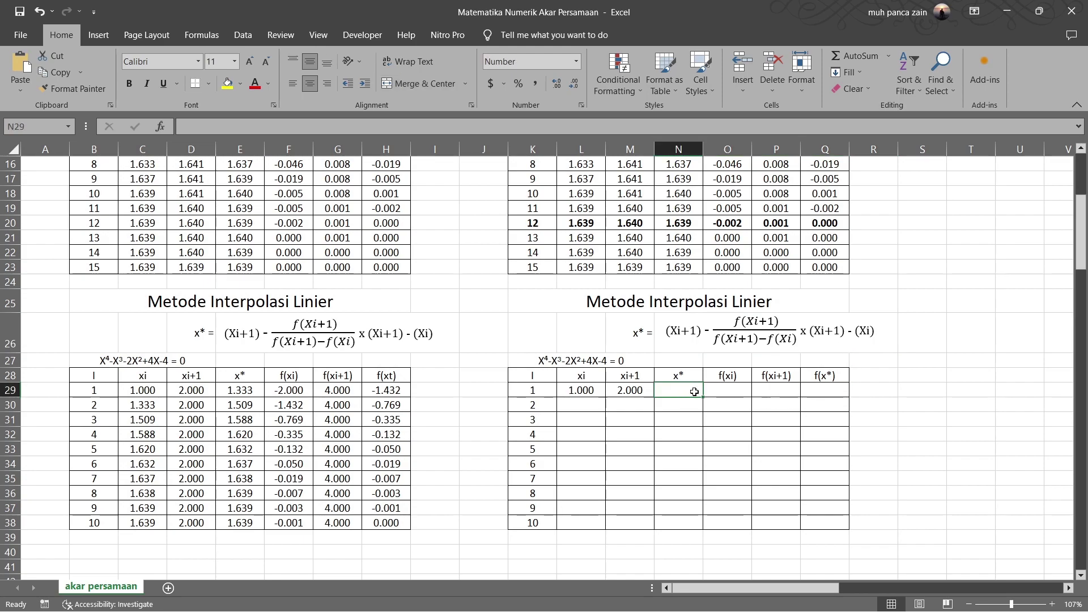
left_click(734, 387)
left_click(734, 378)
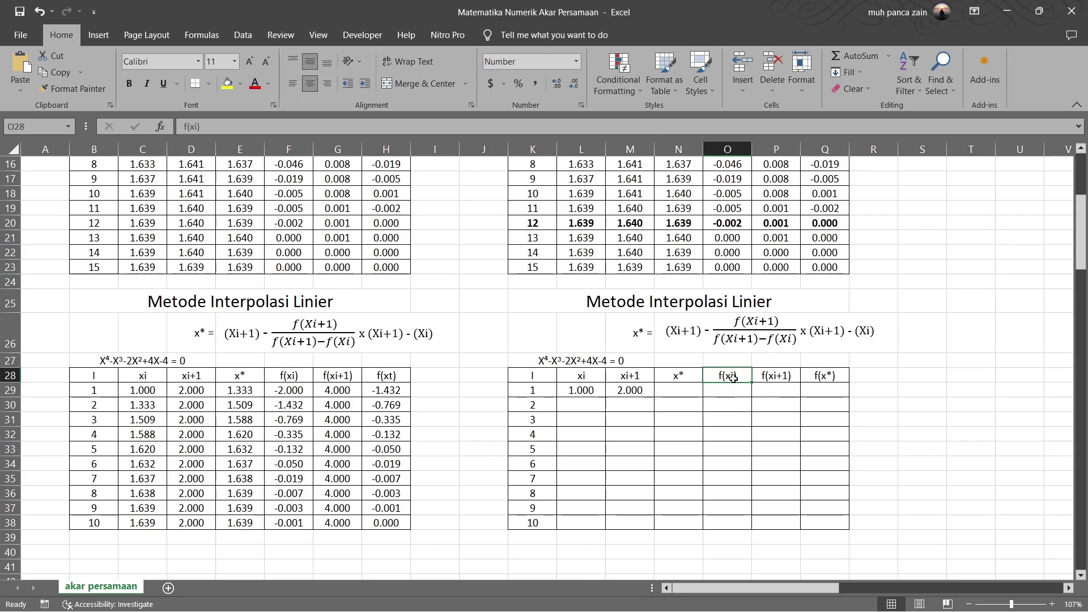
left_click(784, 379)
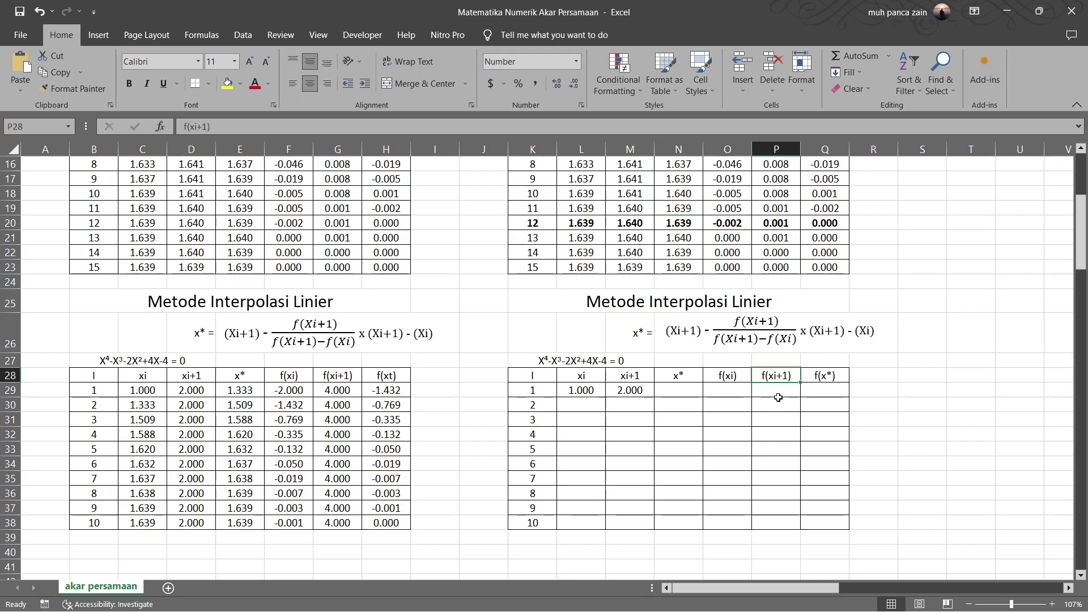
left_click(729, 390)
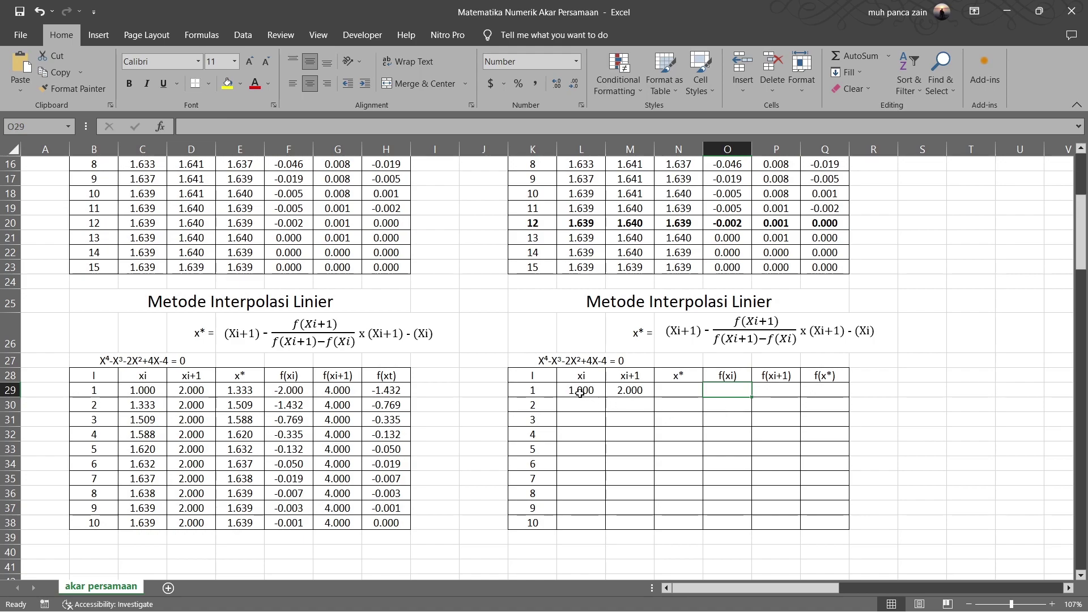
left_click(556, 363)
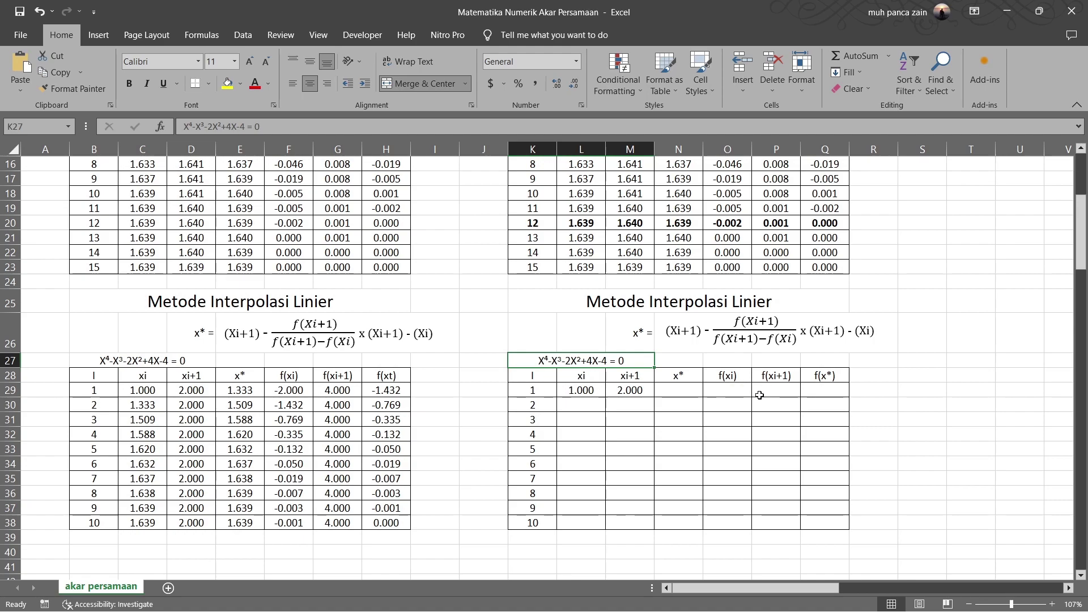
- Calculate the first f(xi) in O29 with the formula =L29^4-L29^3-(2*L29^2)+(4*L29)-4
left_click(740, 394)
type("=")
left_click(589, 391)
type("^4-")
left_click(590, 391)
type("^3-(2*")
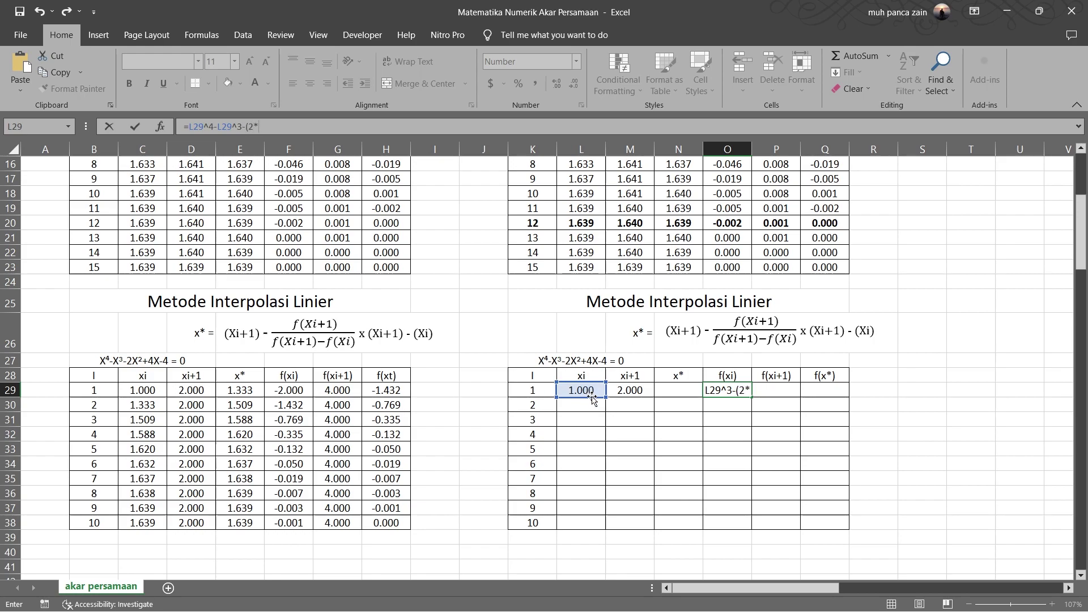
left_click(591, 391)
type("^")
type("2)+(4*")
left_click(591, 391)
type(")-4")
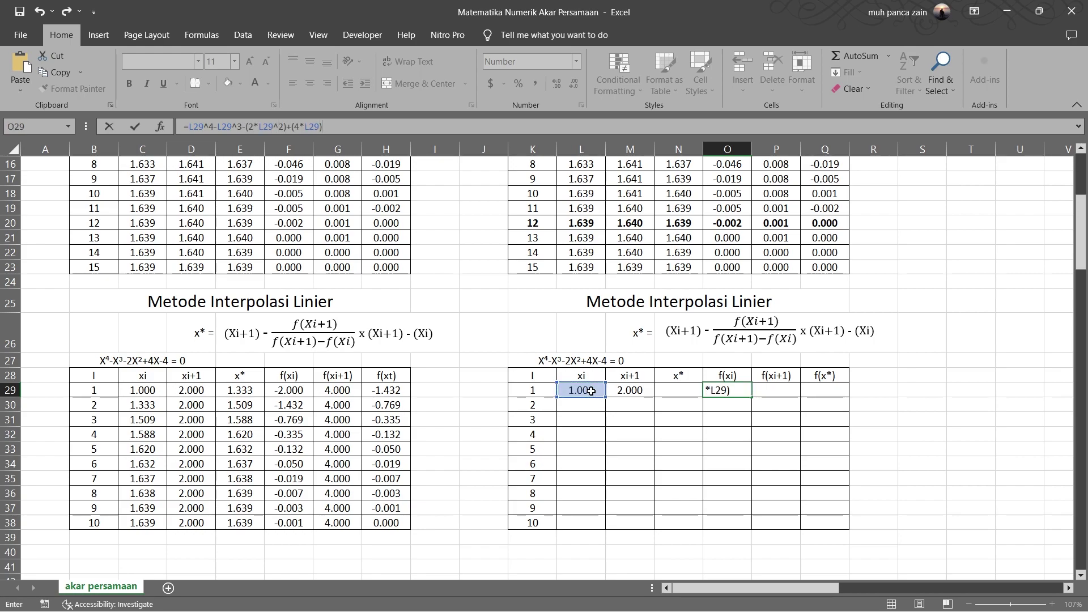
key("Return")
- Fill the f(xi) formula from O29 across to P29 to calculate f(xi+1)
left_click(730, 391)
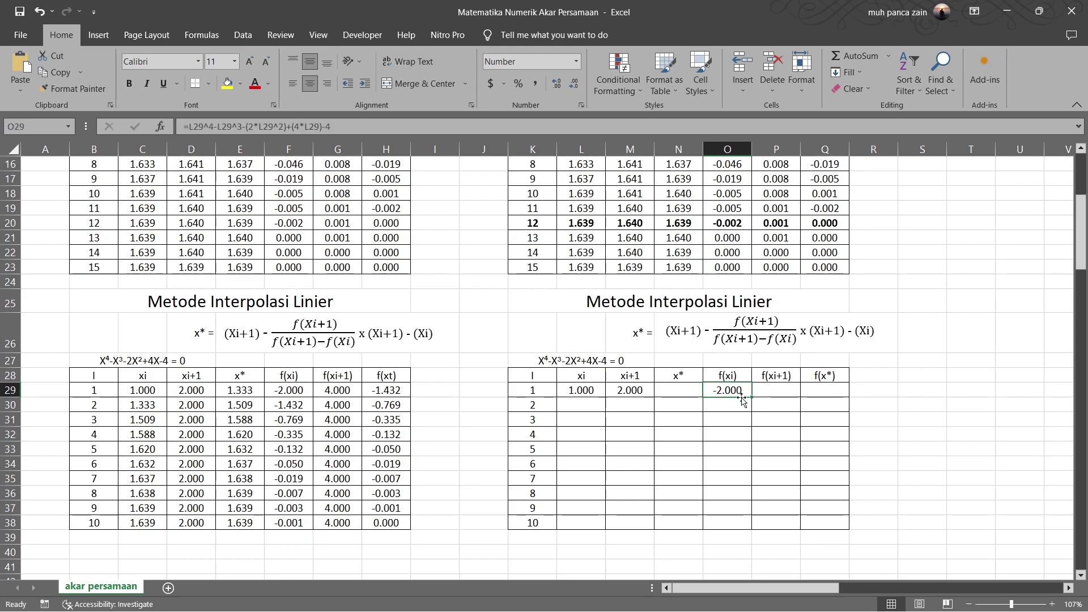
left_click_drag(754, 396, 792, 393)
left_click(774, 396)
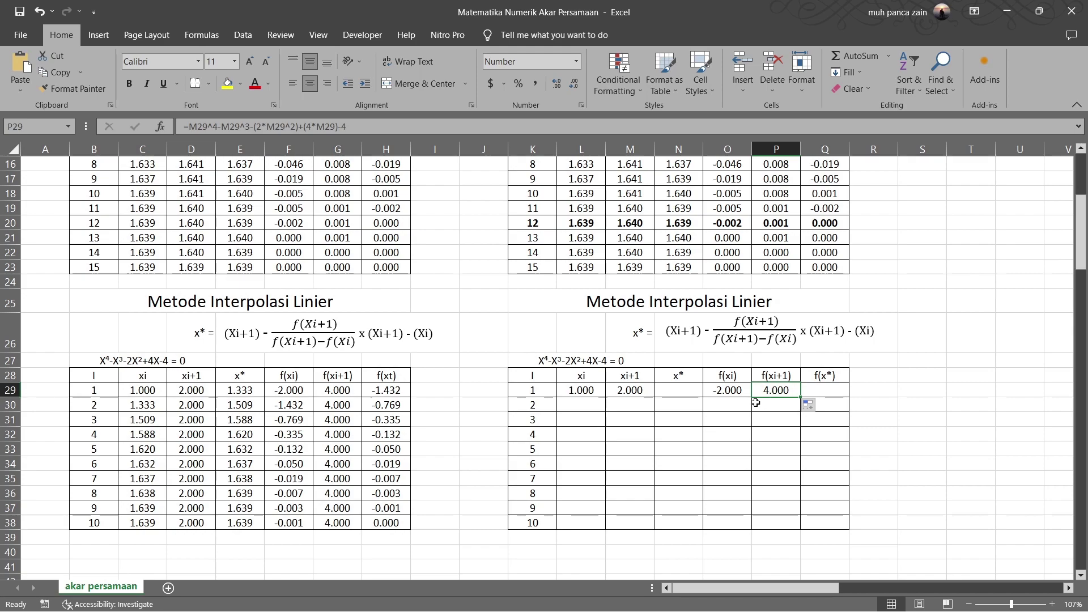
left_click(731, 396)
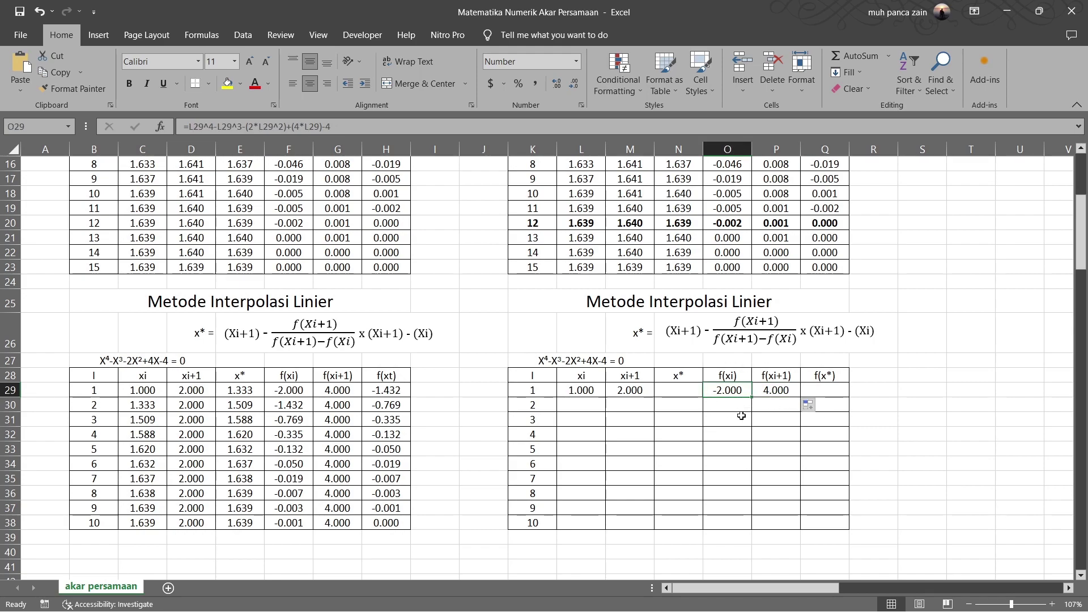
left_click(770, 404)
left_click(740, 396)
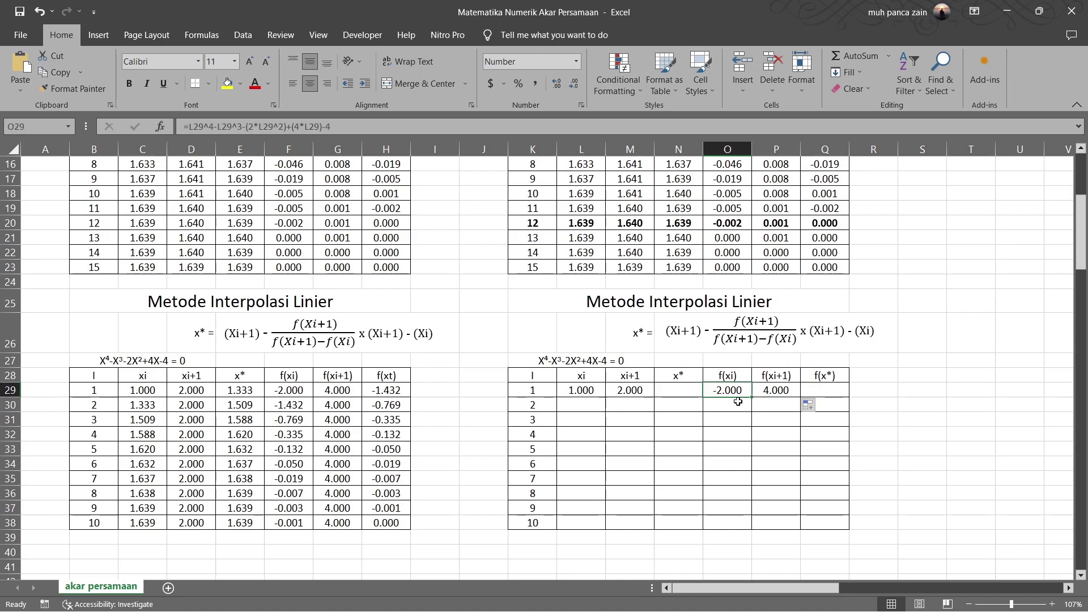
left_click(779, 392)
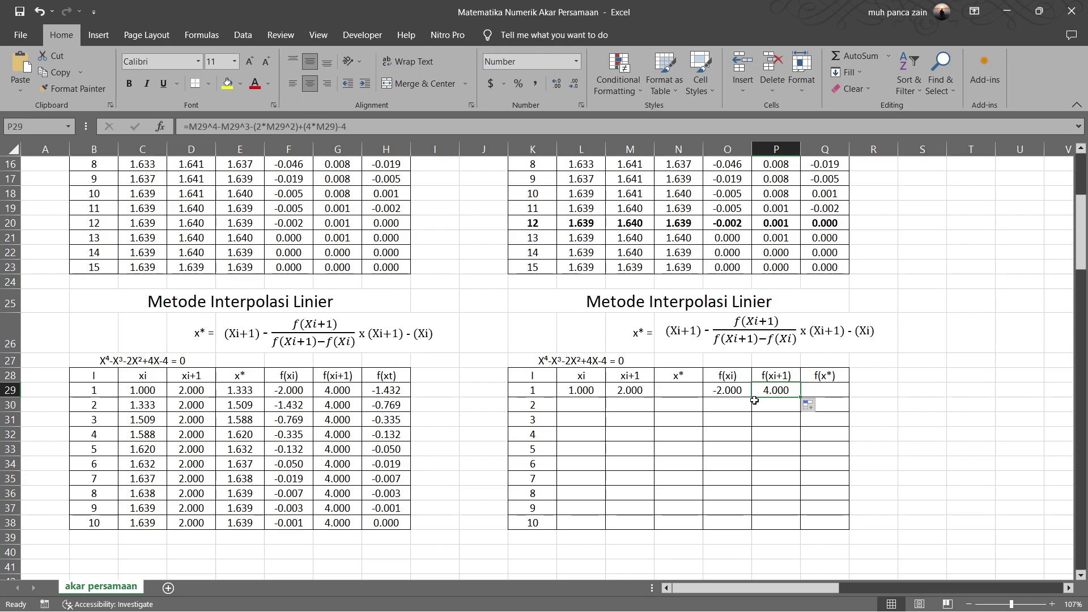
left_click(747, 405)
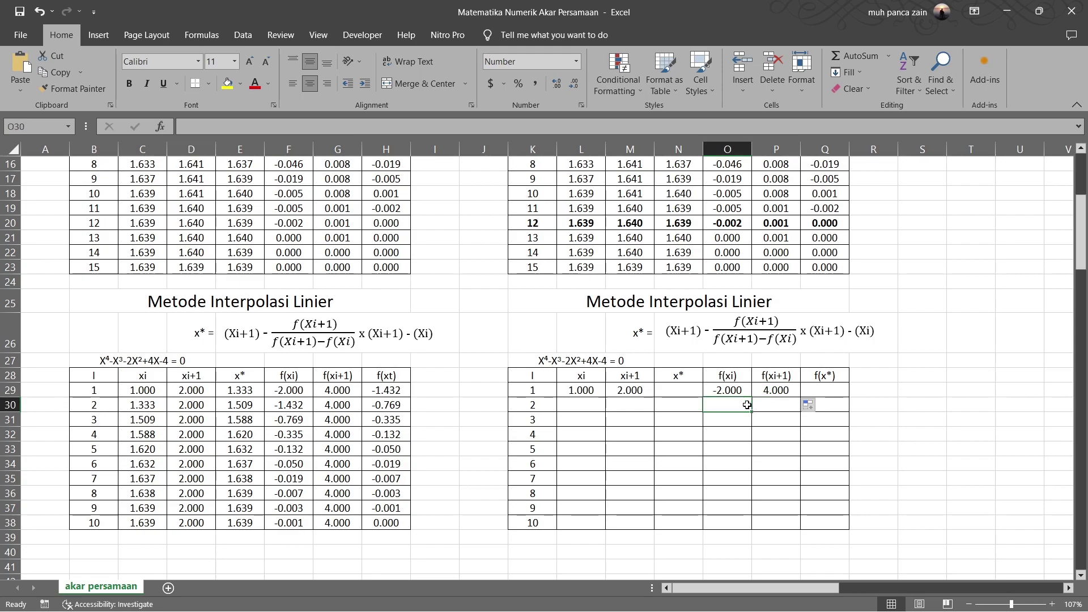
- Calculate the first x* in N29 with the formula =M29-((P29/(P29-O29))*(M29-L29))
left_click(682, 392)
type("=")
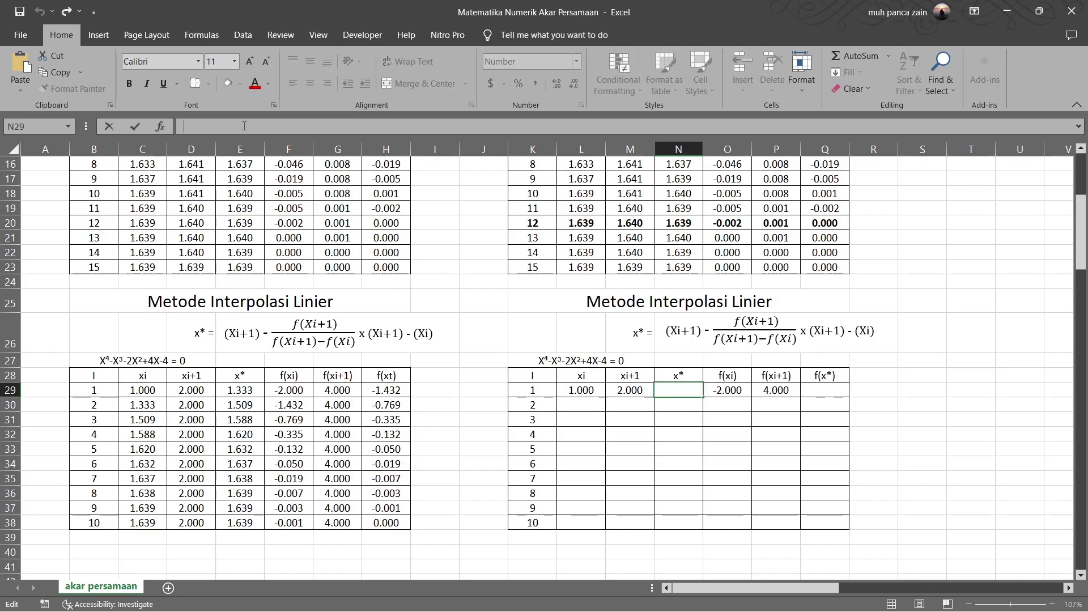
left_click(636, 391)
type("-")
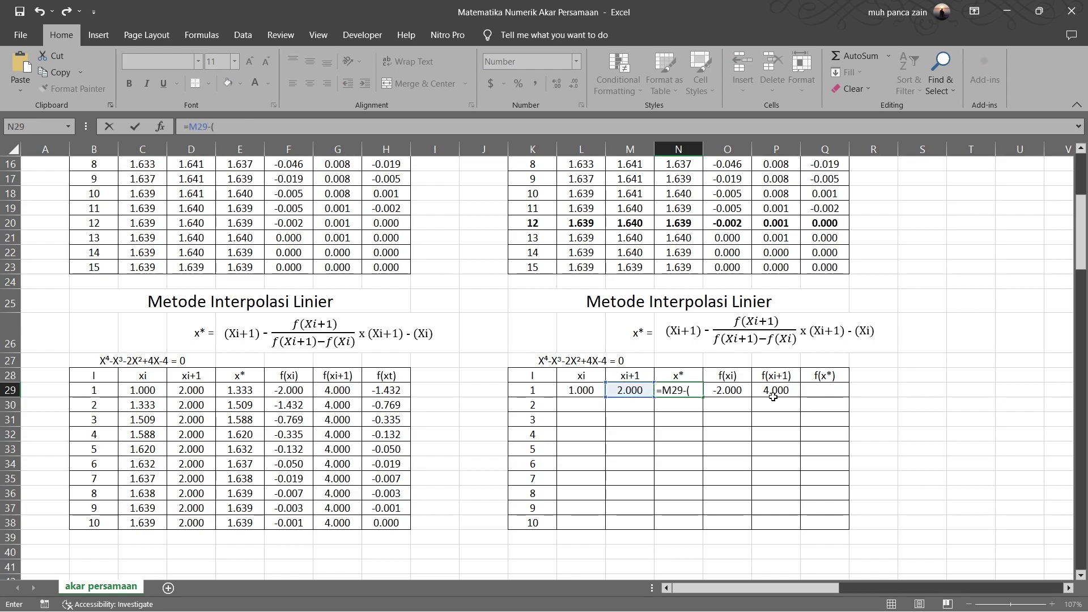
type("(")
left_click(775, 391)
left_click(214, 126)
type("(")
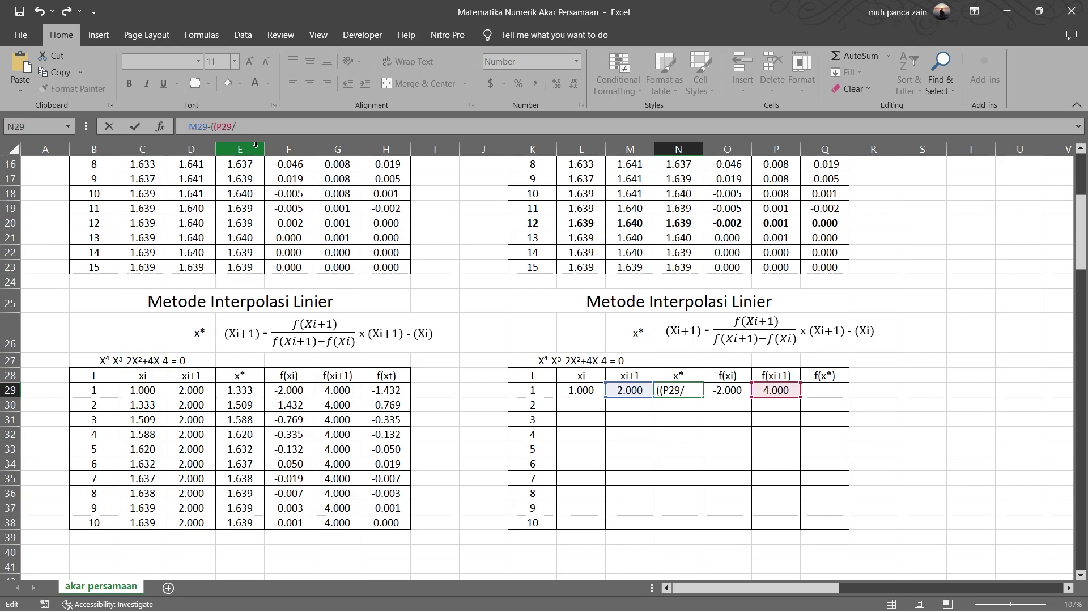
type("(")
left_click(776, 390)
type("-")
left_click(733, 391)
type(")")
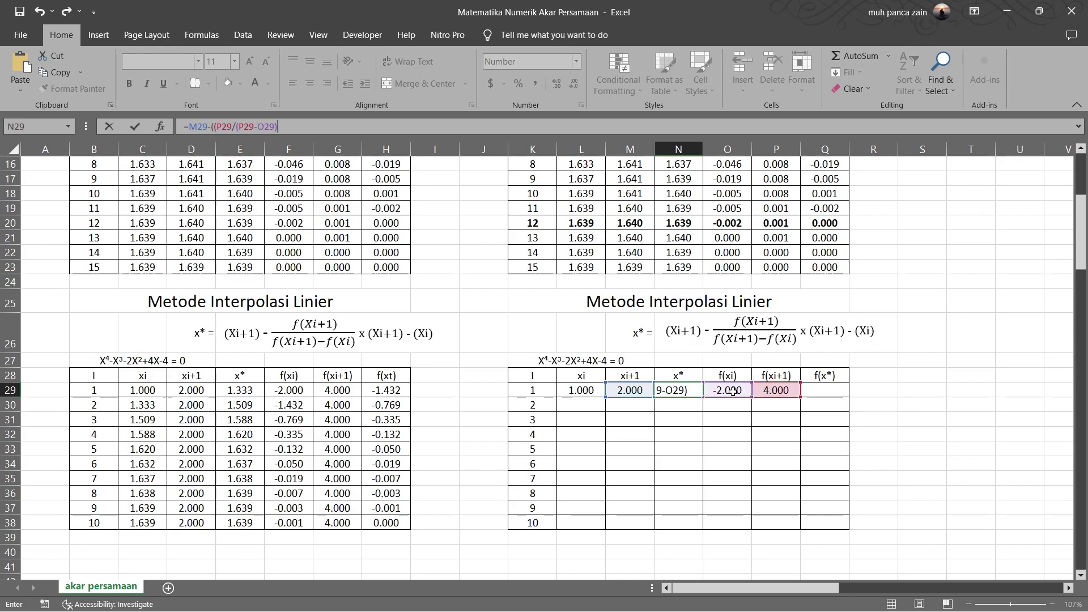
type(")*")
left_click(630, 390)
type("-")
left_click(581, 390)
key("Return")
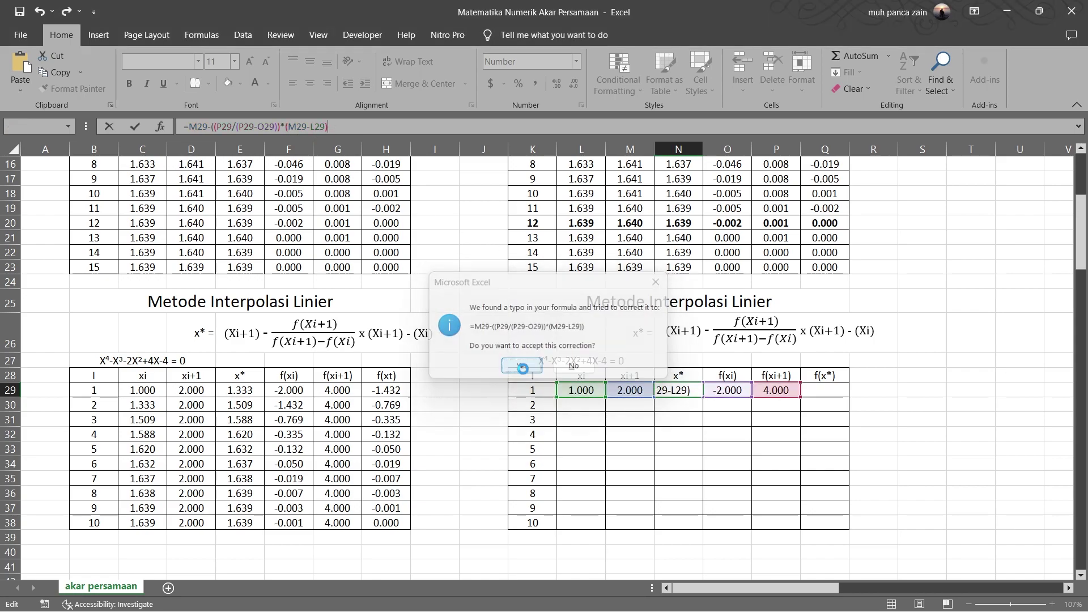
key("Return")
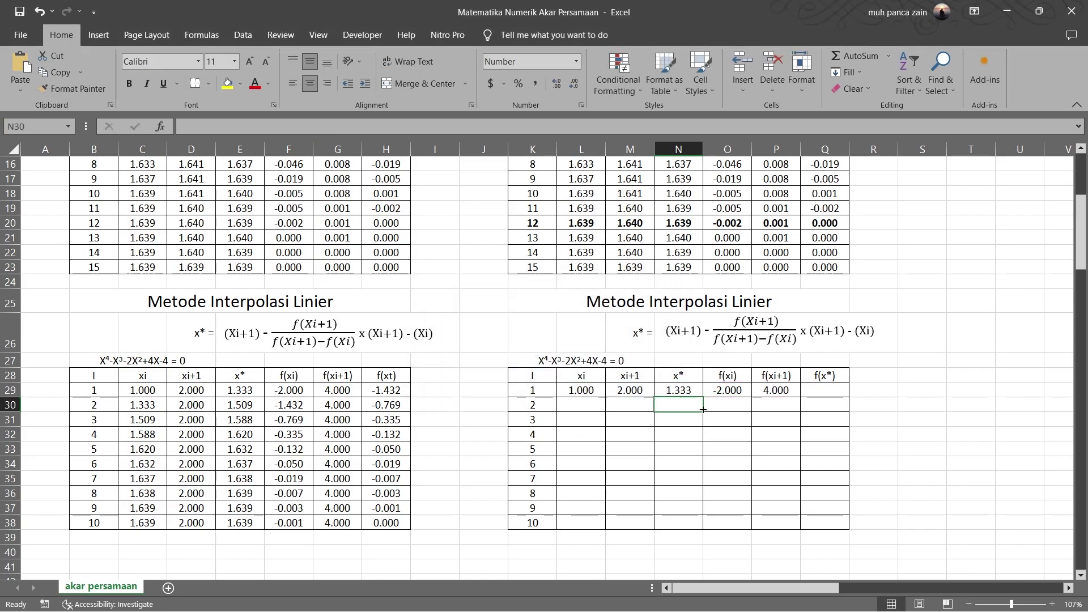
- Fill the f(xi+1) formula from P29 across to Q29 to calculate f(x*), and check that it refers to N29
left_click(779, 391)
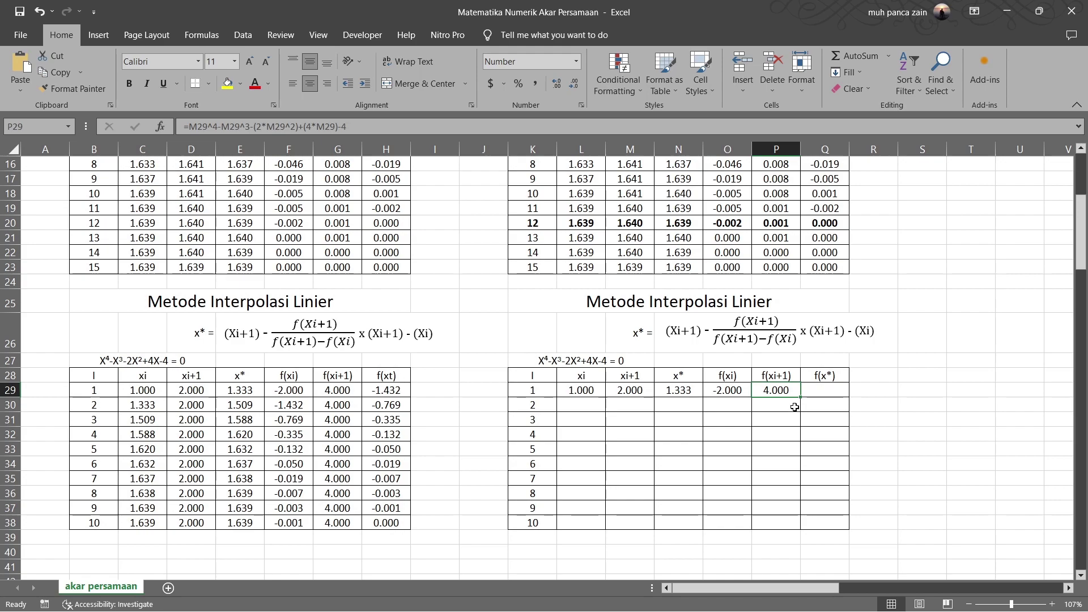
left_click_drag(802, 395, 835, 395)
double_click(831, 390)
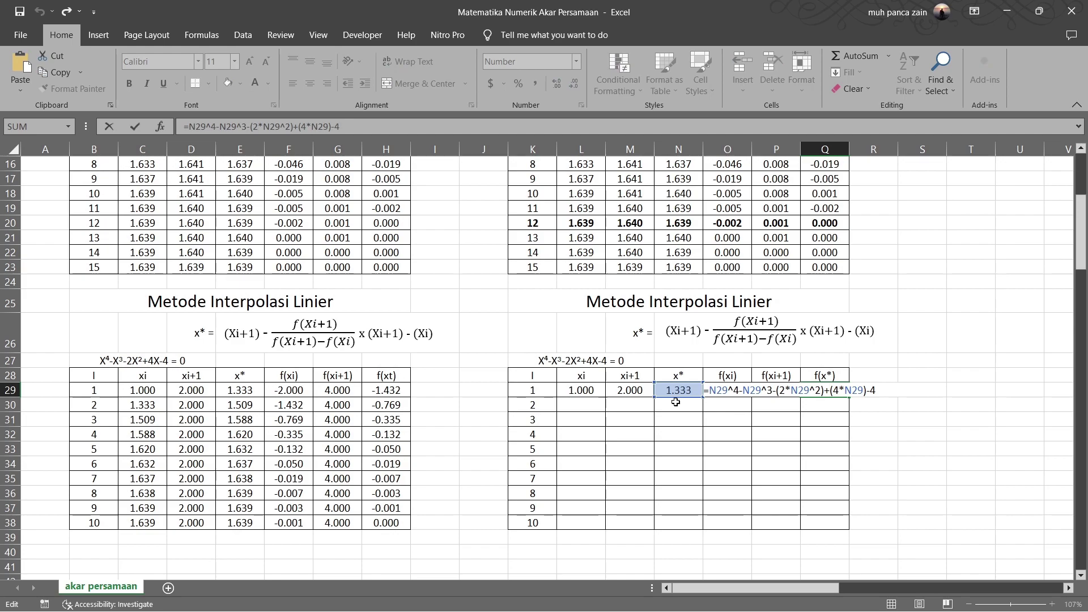
key("Return")
- Calculate the second xi in L30 with the formula =IF(Q29<0,N29,L29)
left_click(582, 404)
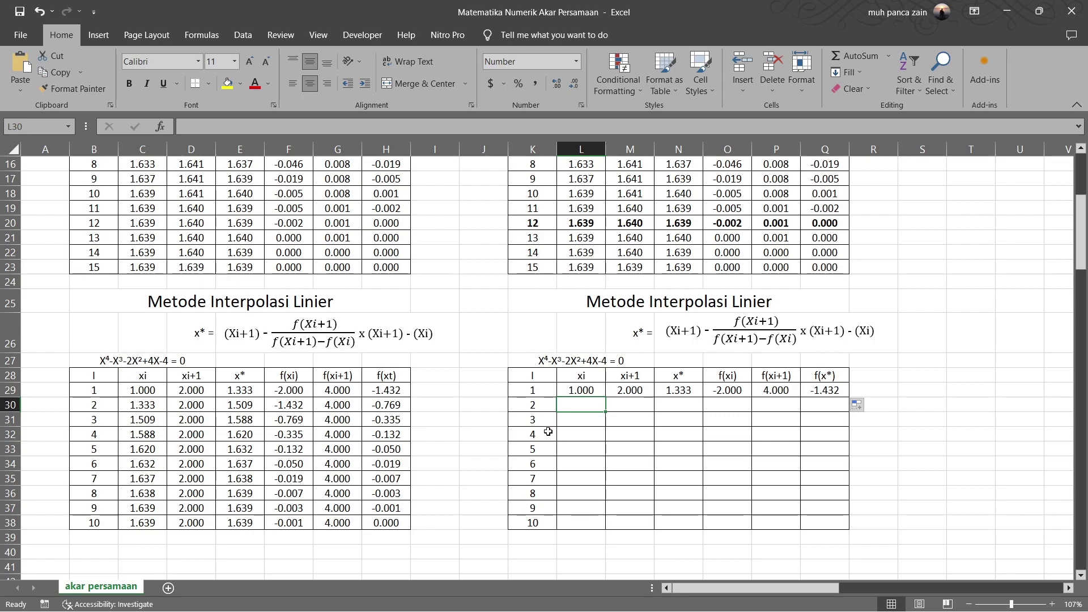
type("=")
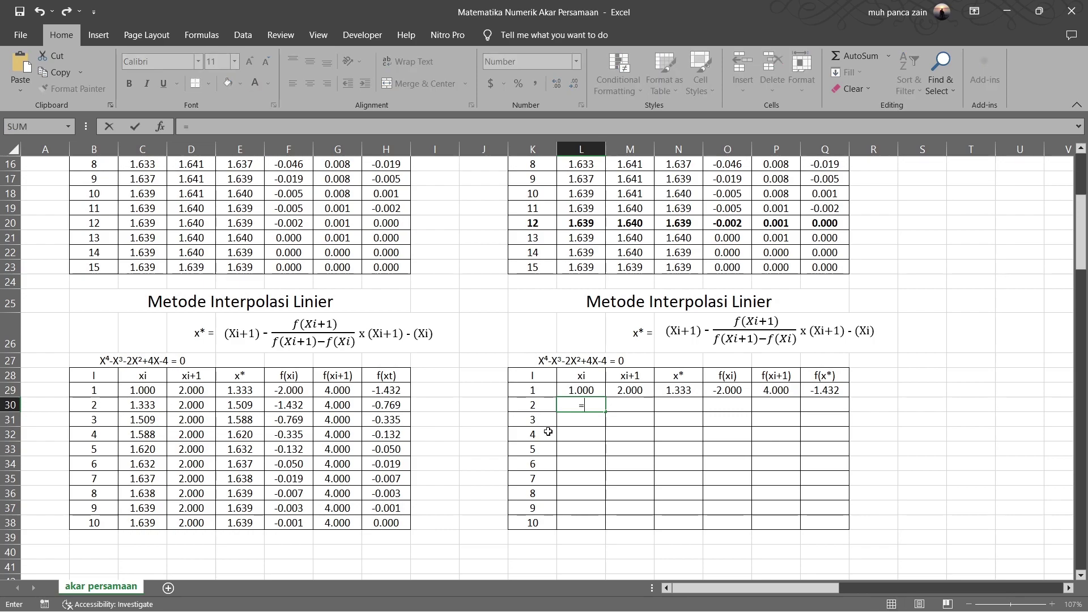
type("IF(")
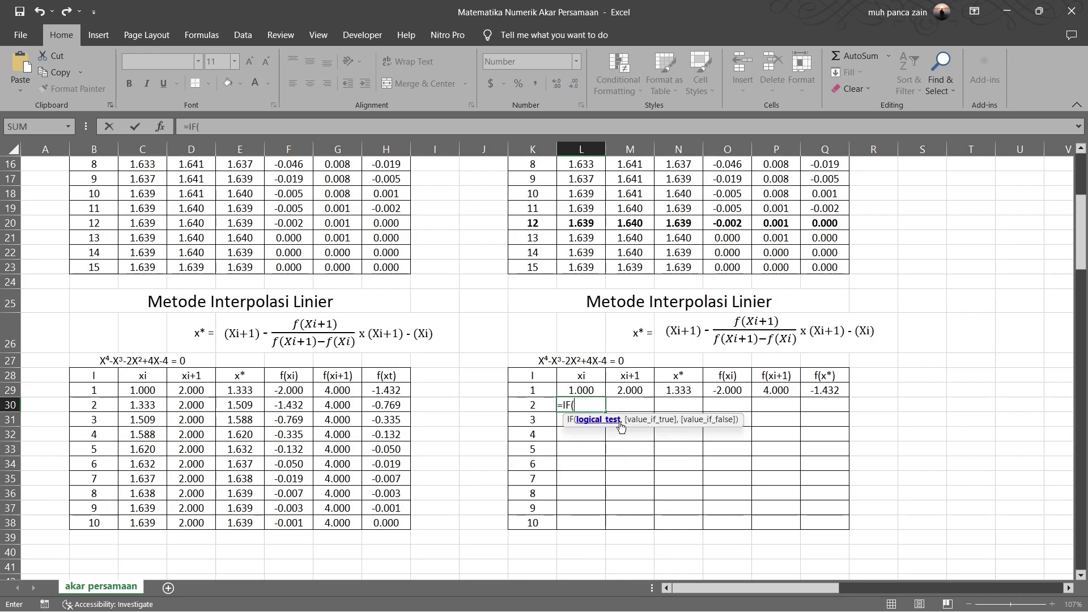
left_click(822, 393)
type("<")
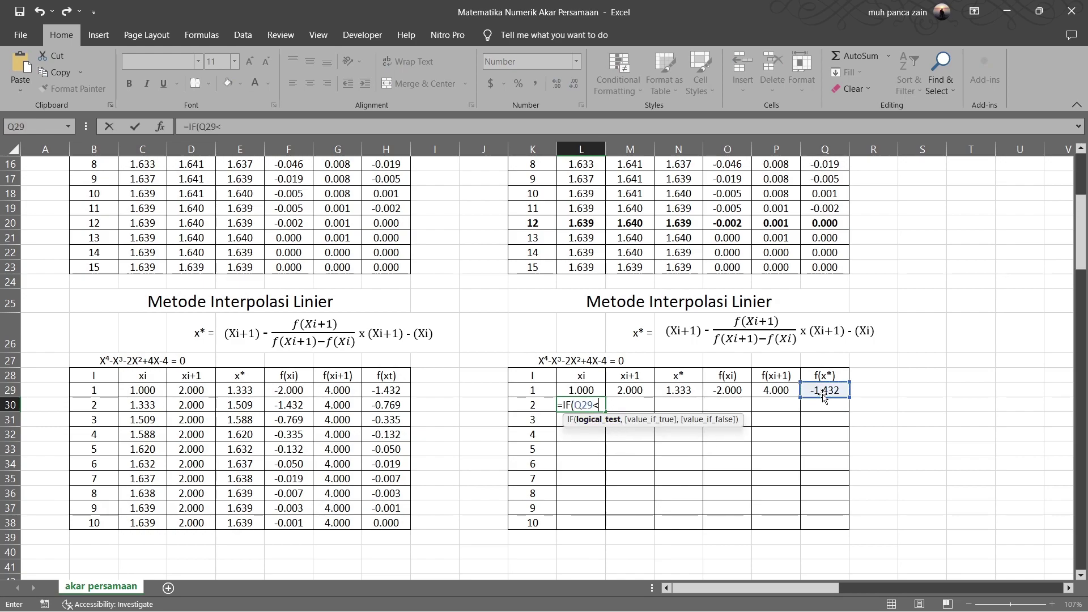
type("0,")
left_click(677, 390)
type(",")
left_click(591, 391)
key("Return")
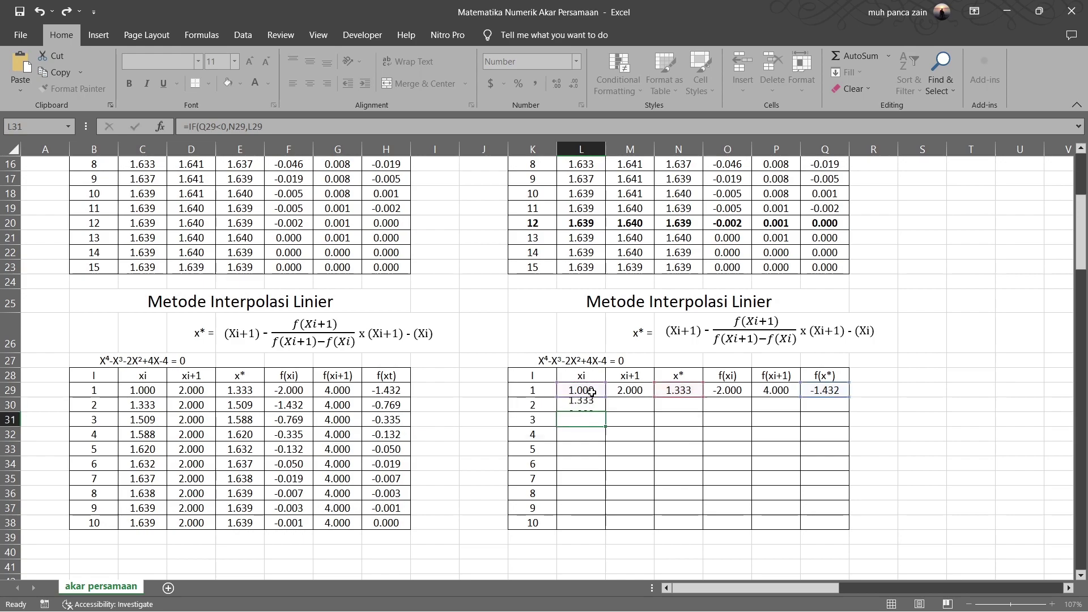
- Calculate the second xi+1 in M30 with the formula =IF(Q29>0,N29,M29)
left_click(619, 407)
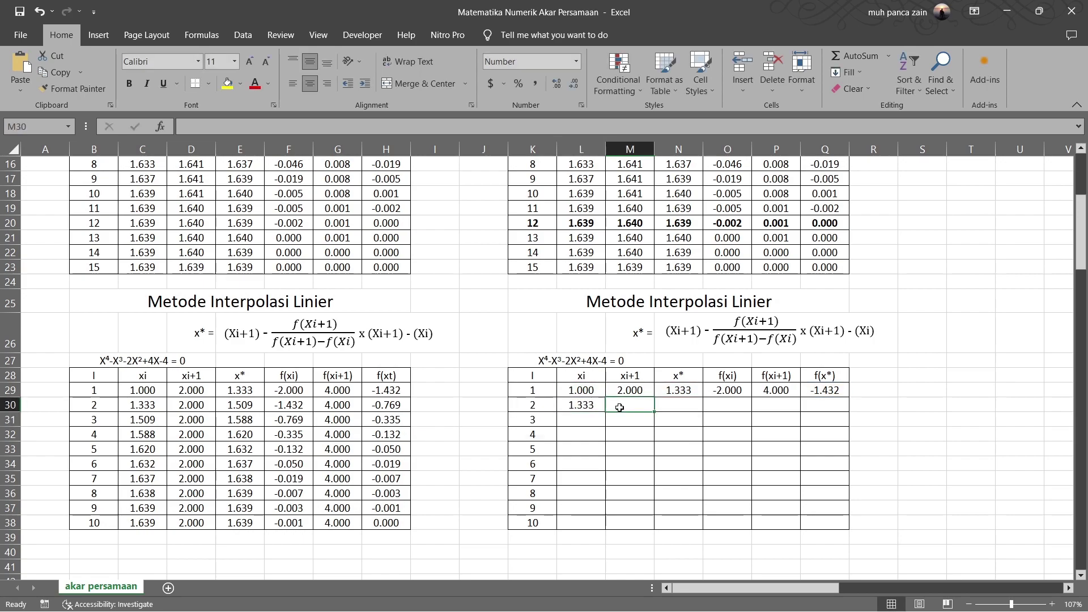
type("=if")
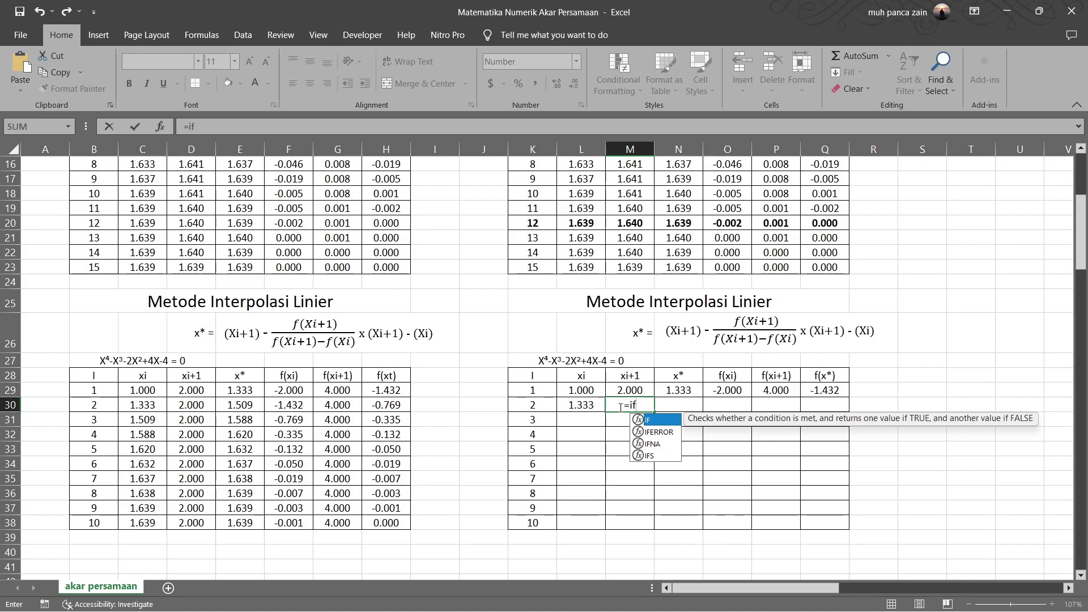
double_click(663, 420)
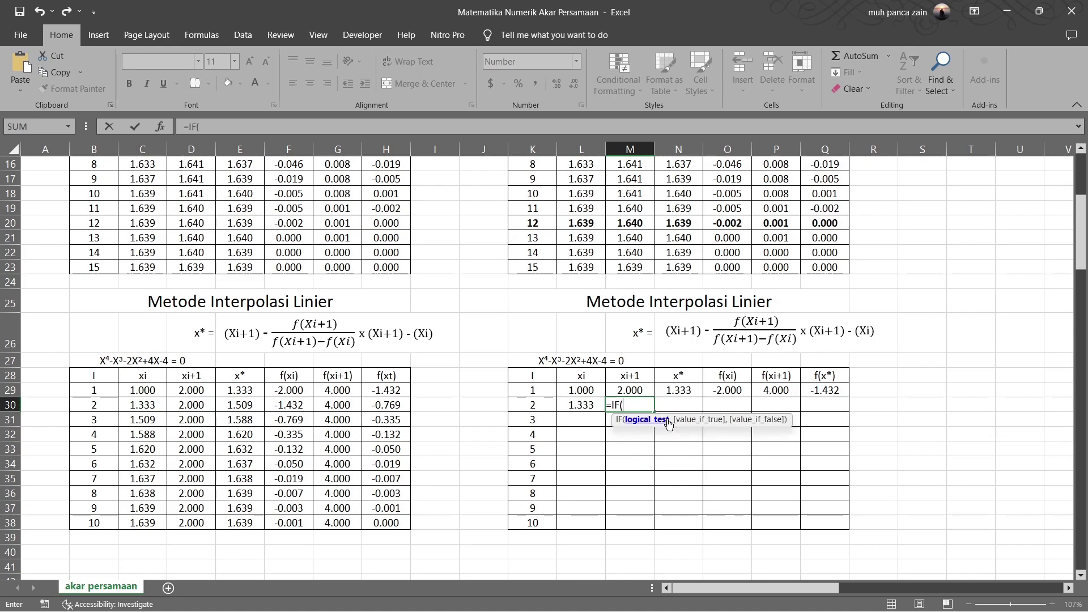
left_click(831, 394)
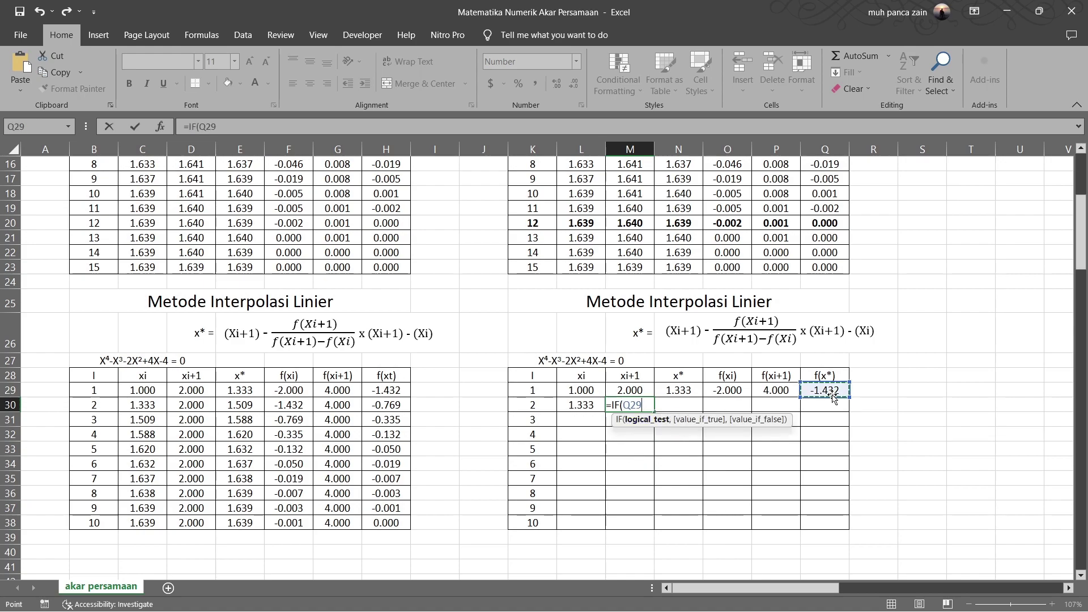
type(">0,")
left_click(687, 390)
type(",")
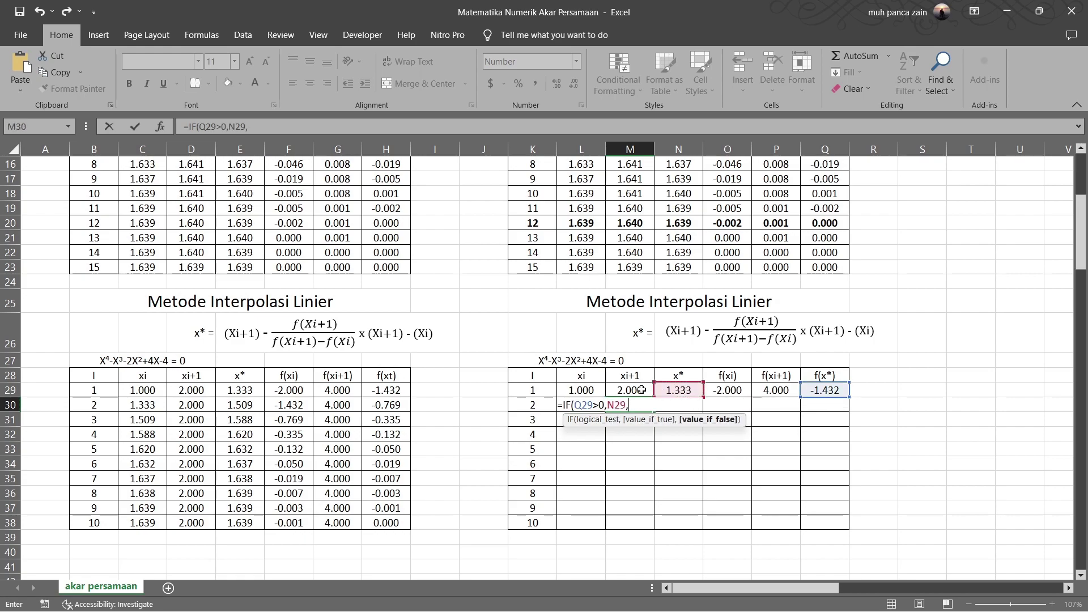
left_click(641, 390)
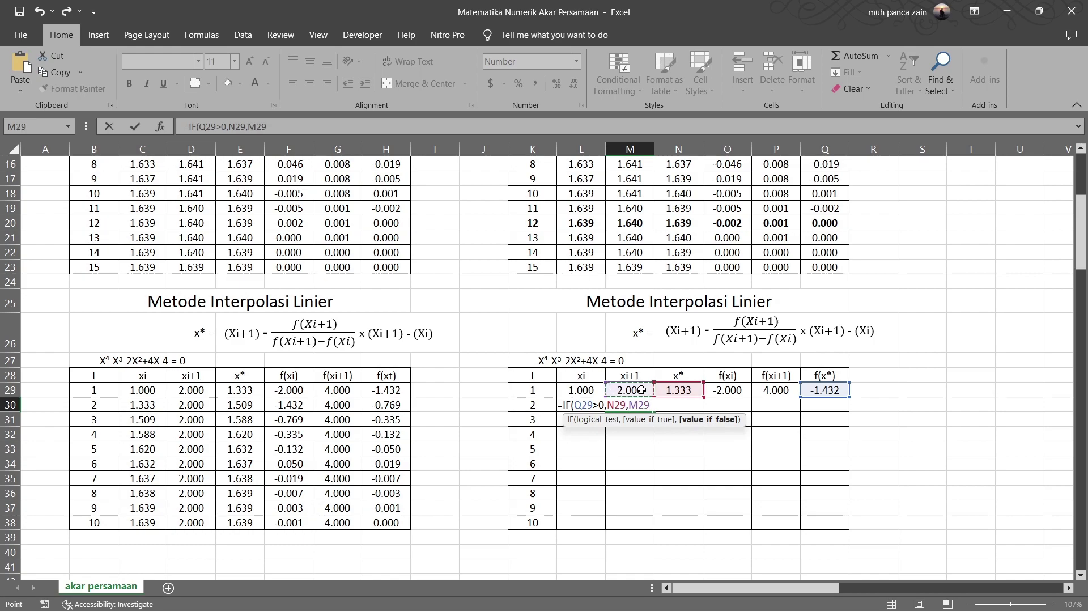
key("Return")
- Fill the xi and xi+1 formulas from row 30 and the x* to f(x*) formulas from row 29 down to row 38
left_click_drag(590, 411, 655, 529)
left_click_drag(677, 391, 831, 533)
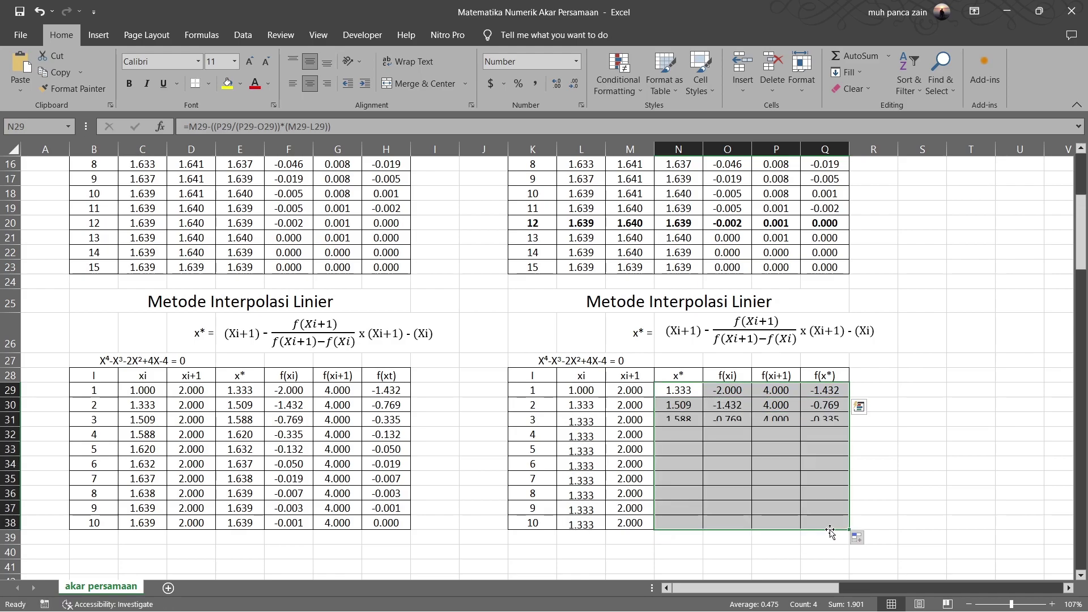
left_click(918, 491)
- Extend the Metode Interpolasi Linier table to iteration 12 in row 40 and make the iteration 10 row bold
scroll(537, 518, "down", 1)
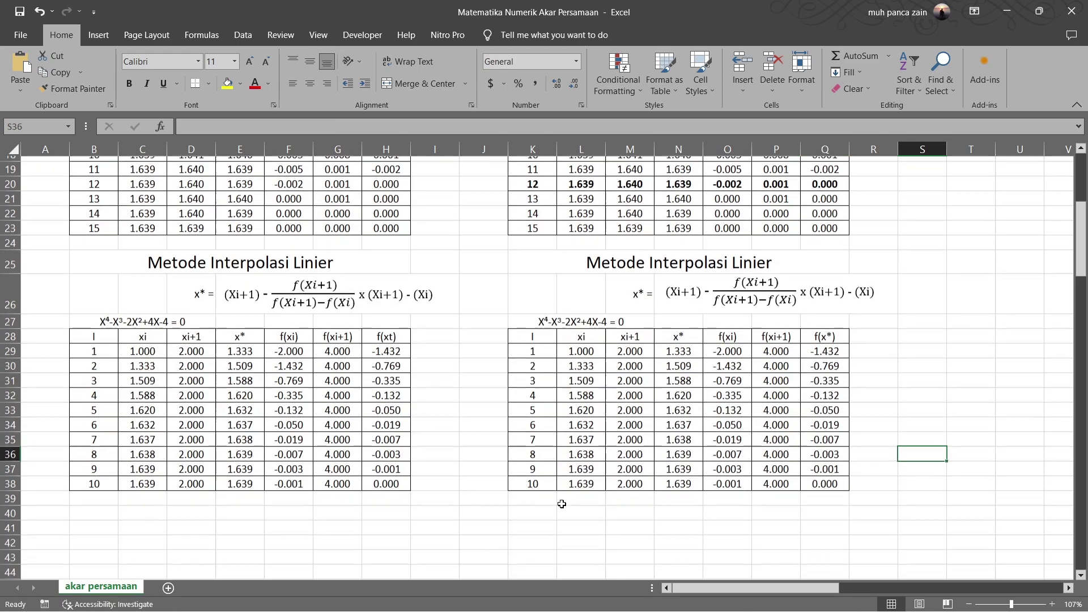
left_click_drag(544, 480, 802, 515)
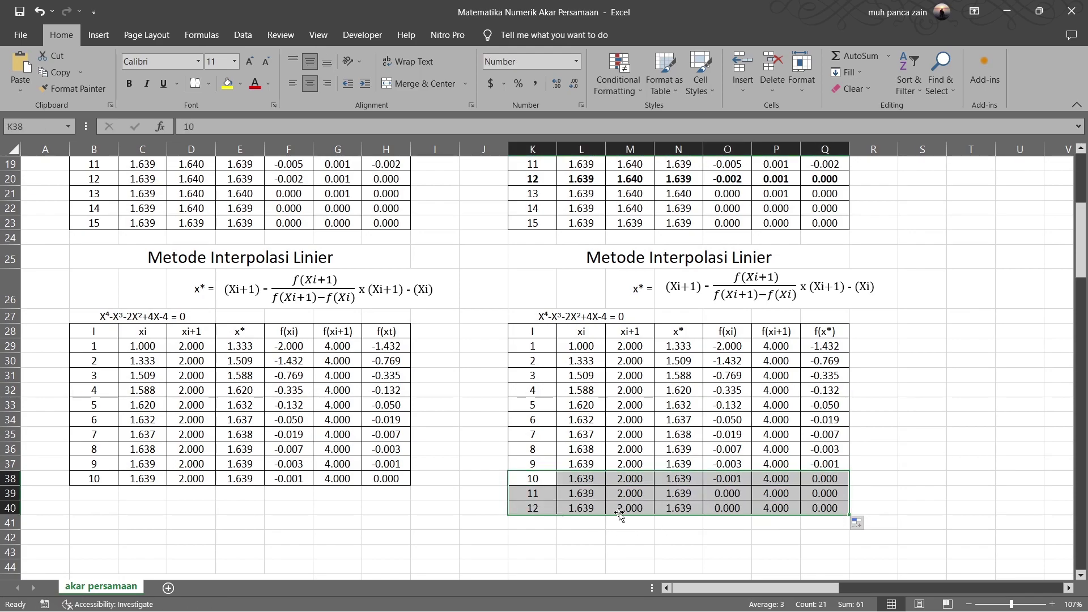
left_click(825, 504)
left_click_drag(543, 479, 822, 480)
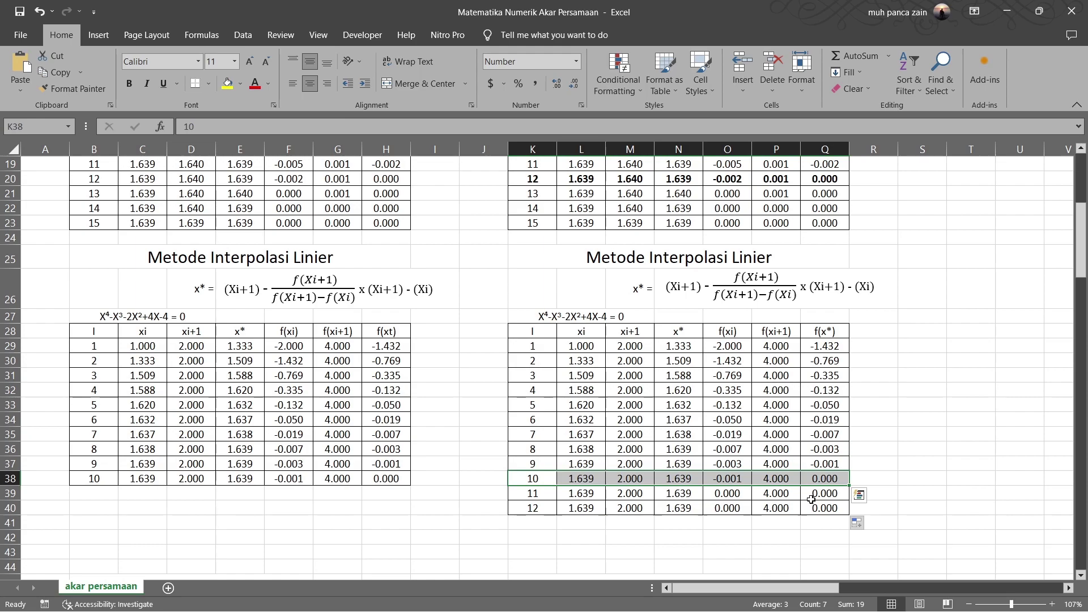
key("ctrl+b")
left_click(859, 434)
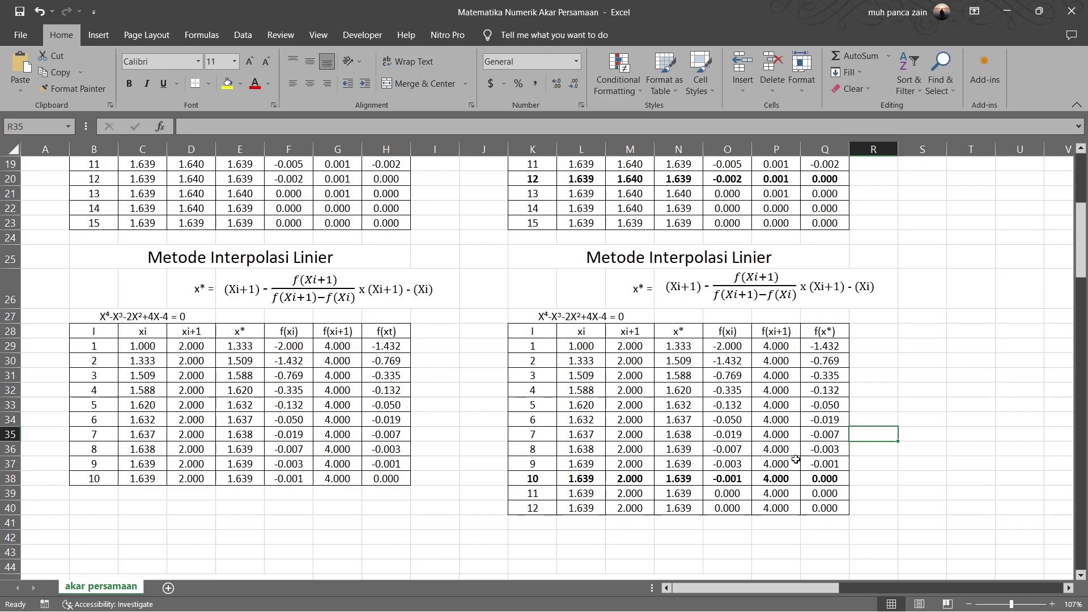
- Review the Newton-Raphson equations in K46:K48 and correct the derivative in K48 to f'(x) = 4X³-3X²-4X+4 = 0
scroll(797, 459, "down", 5)
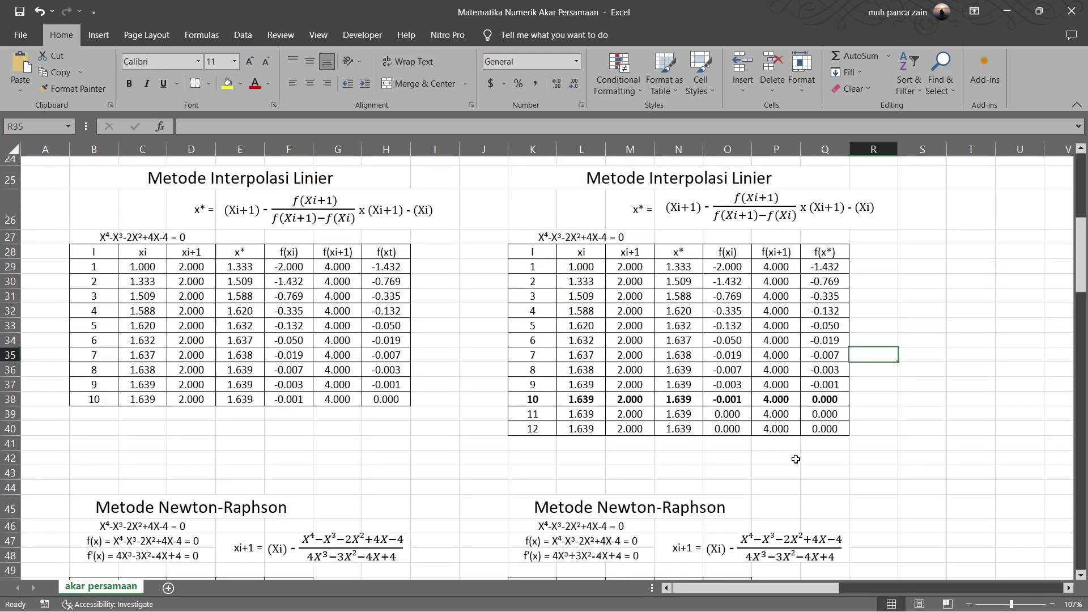
scroll(796, 460, "down", 1)
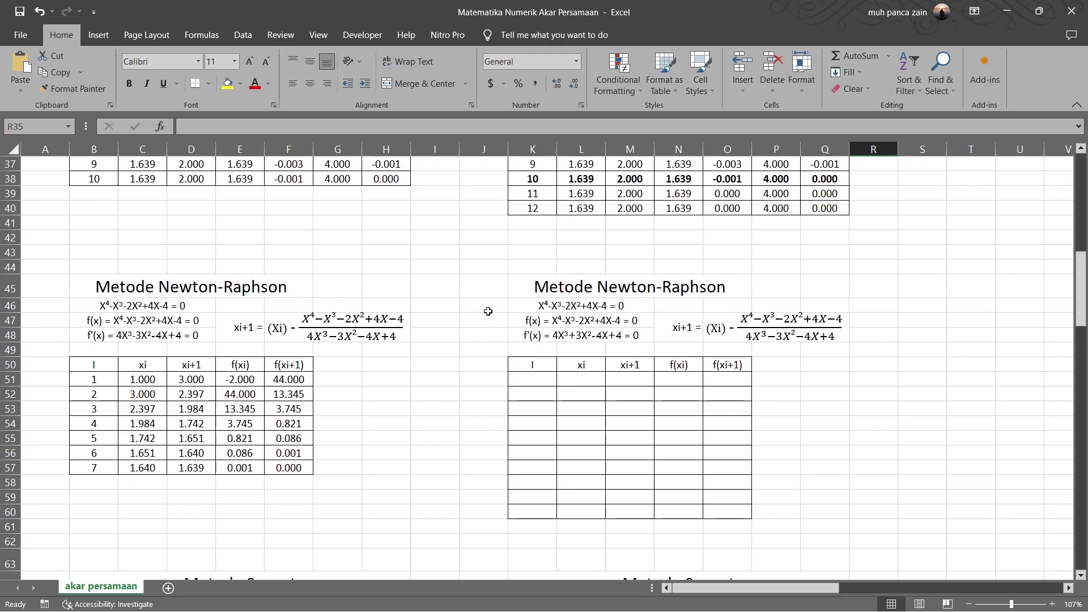
left_click(516, 306)
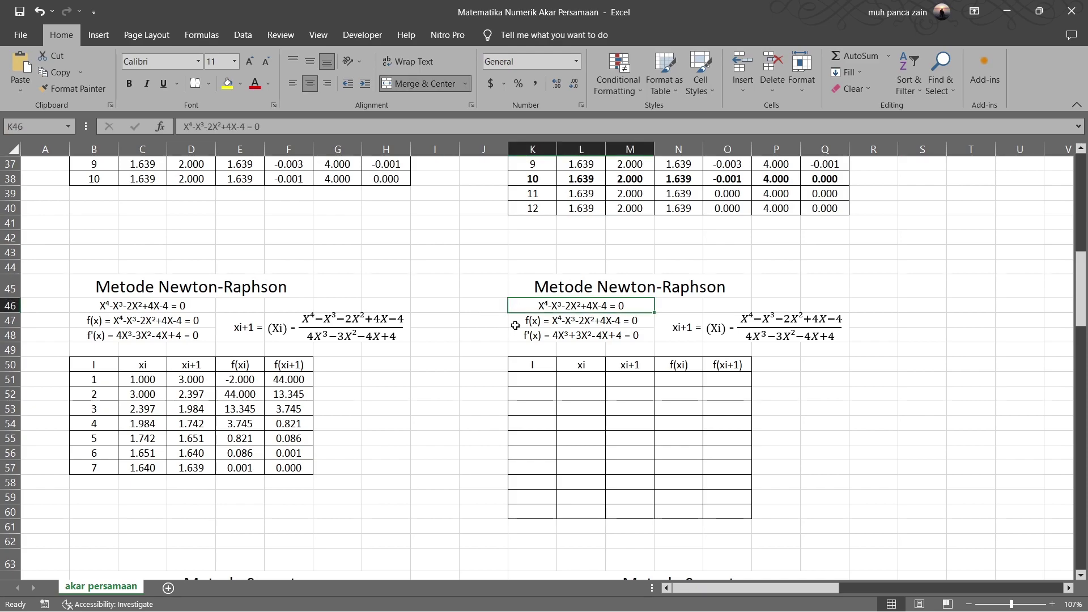
left_click(516, 325)
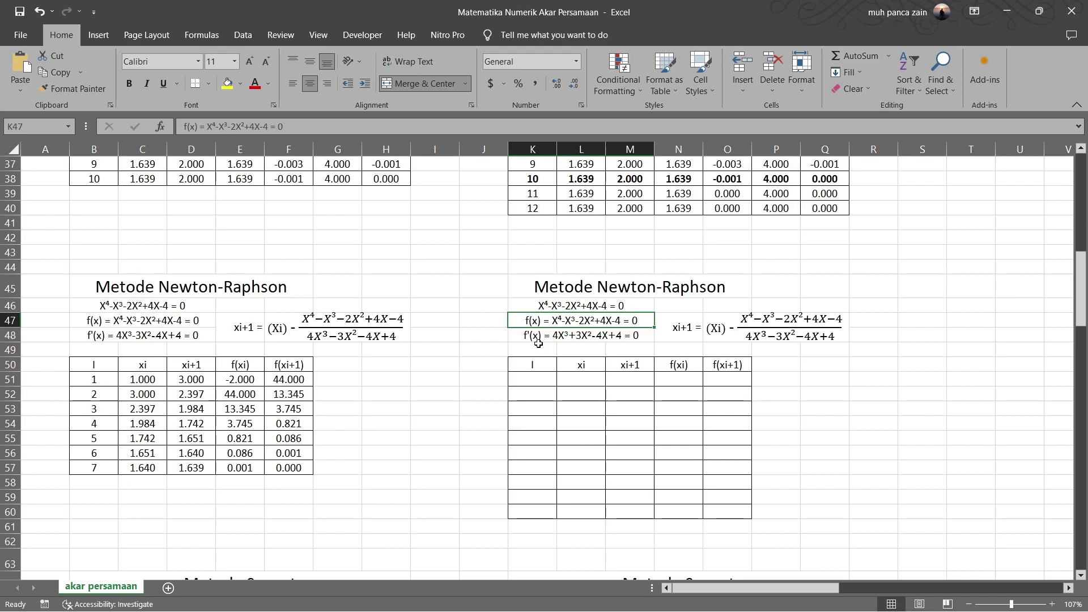
double_click(574, 336)
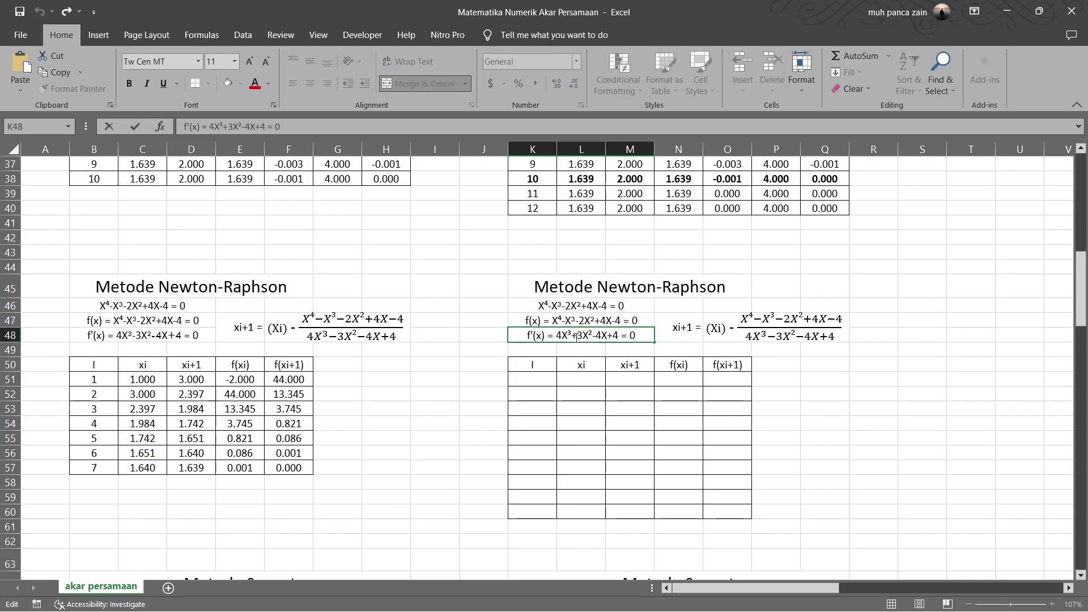
key("Delete")
type("-")
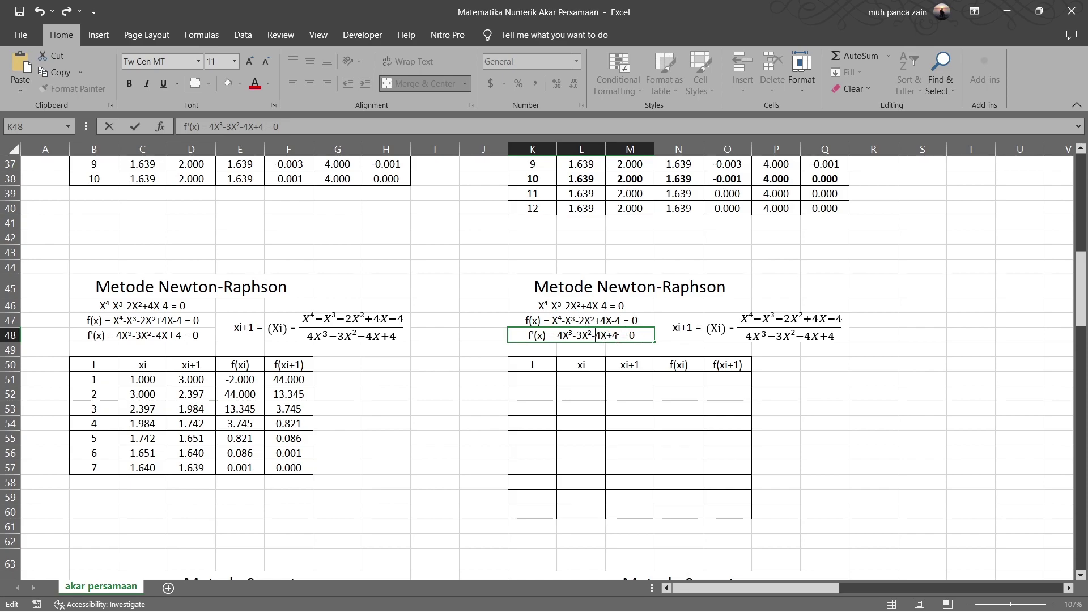
left_click(656, 391)
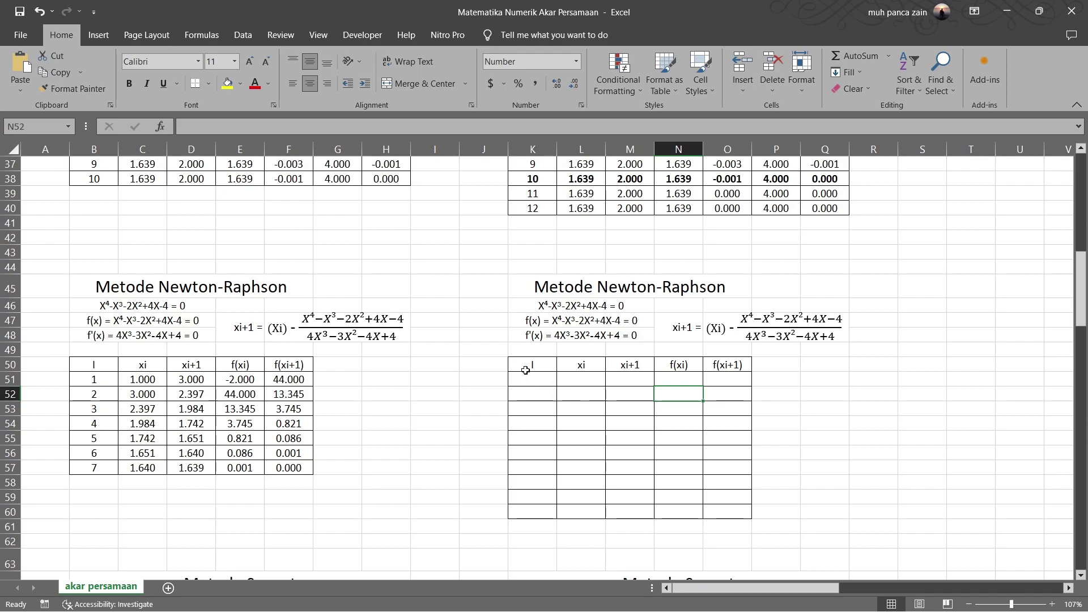
- Examine the empty Newton-Raphson table in K50:O60 and its I, xi, xi+1, f(xi) and f(xi+1) column headers
left_click_drag(525, 365, 736, 505)
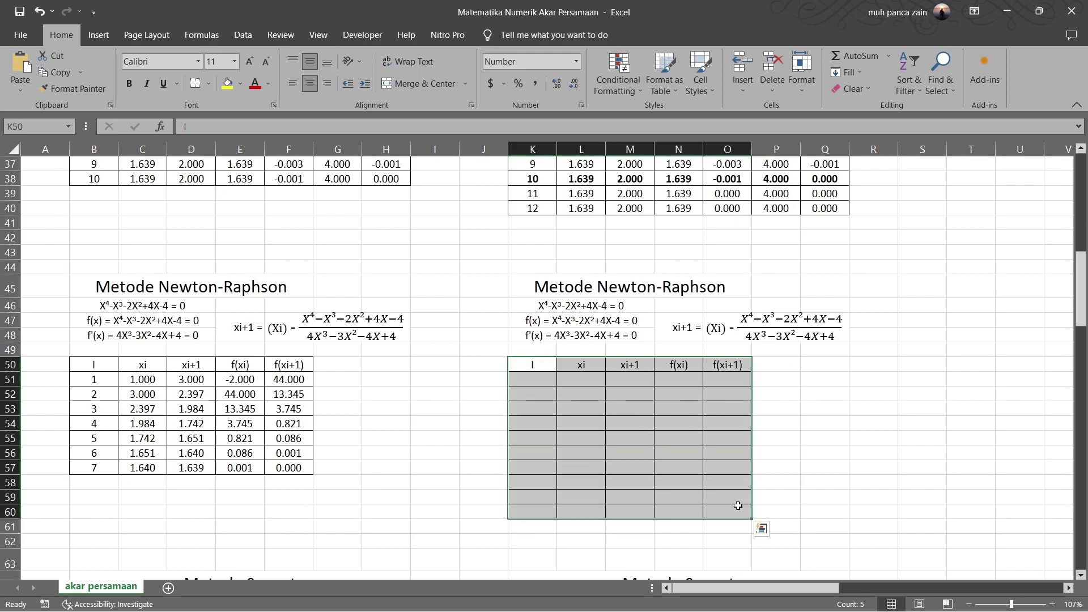
left_click(563, 422)
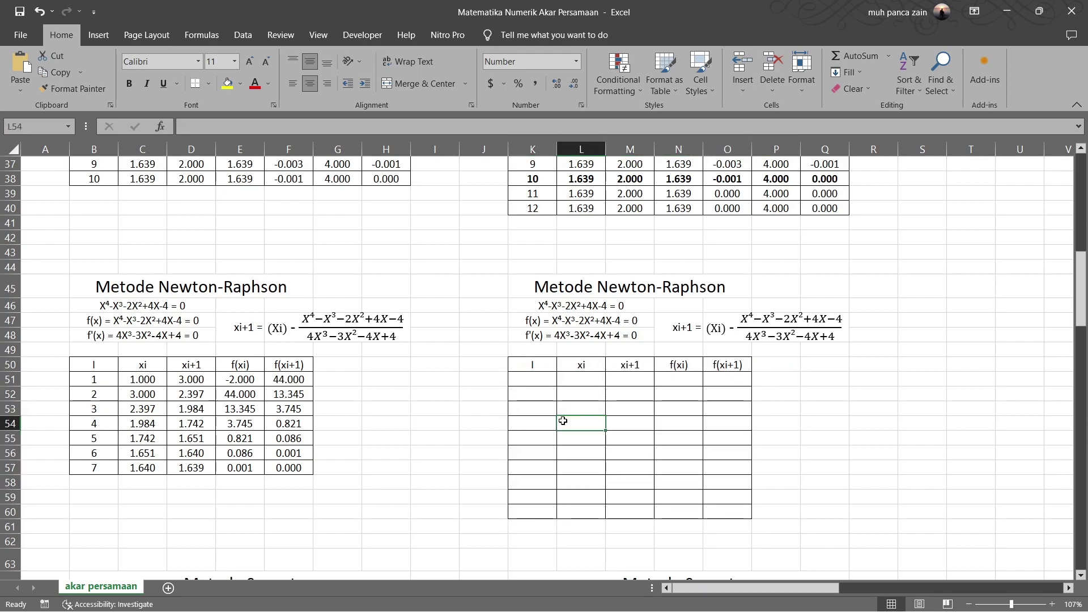
left_click(549, 366)
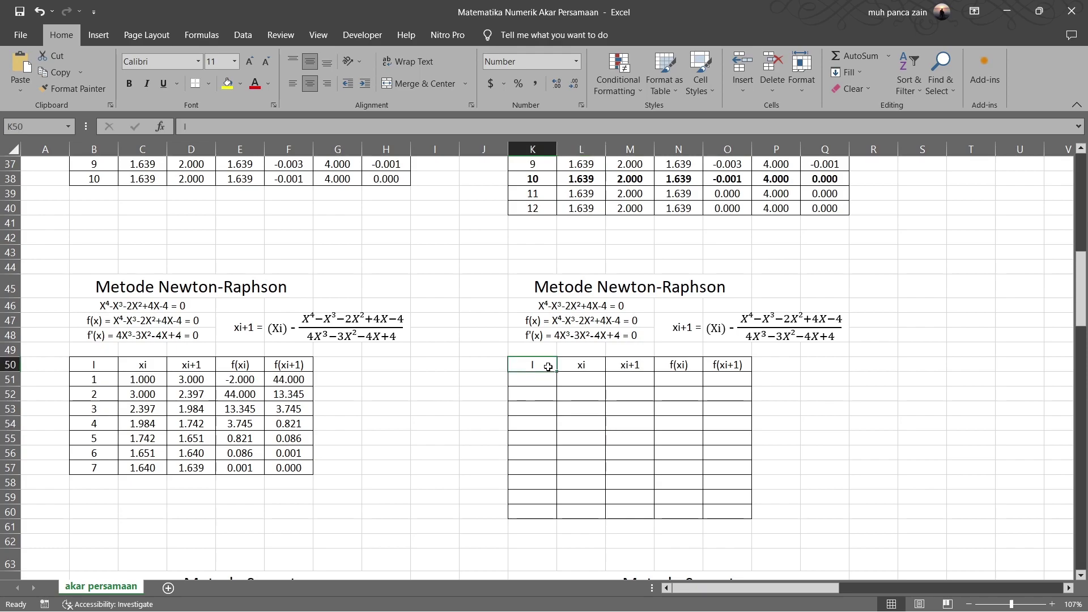
left_click(596, 364)
left_click(639, 367)
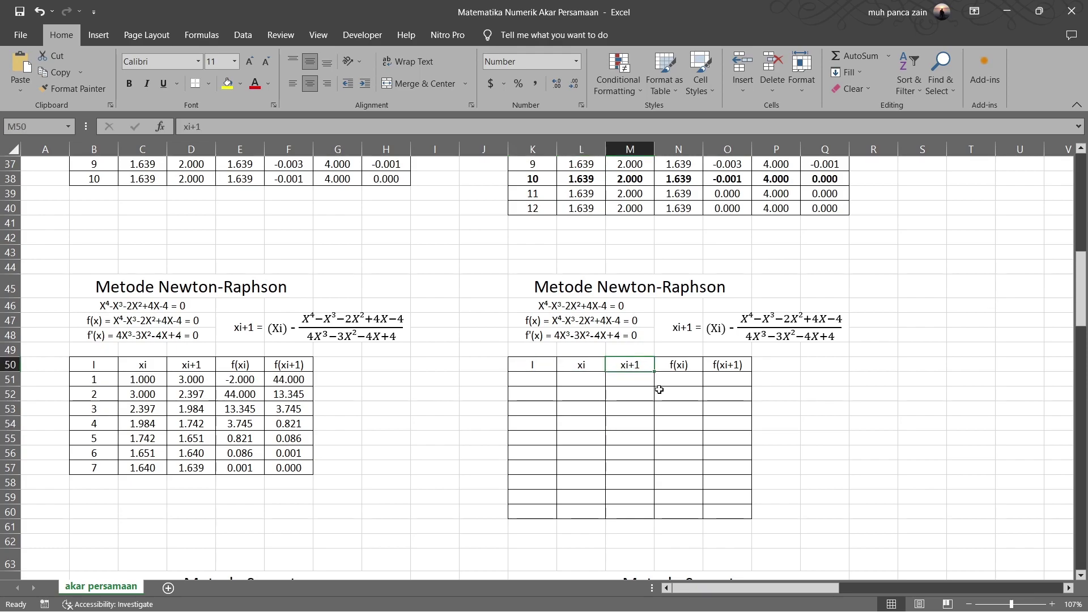
left_click(691, 366)
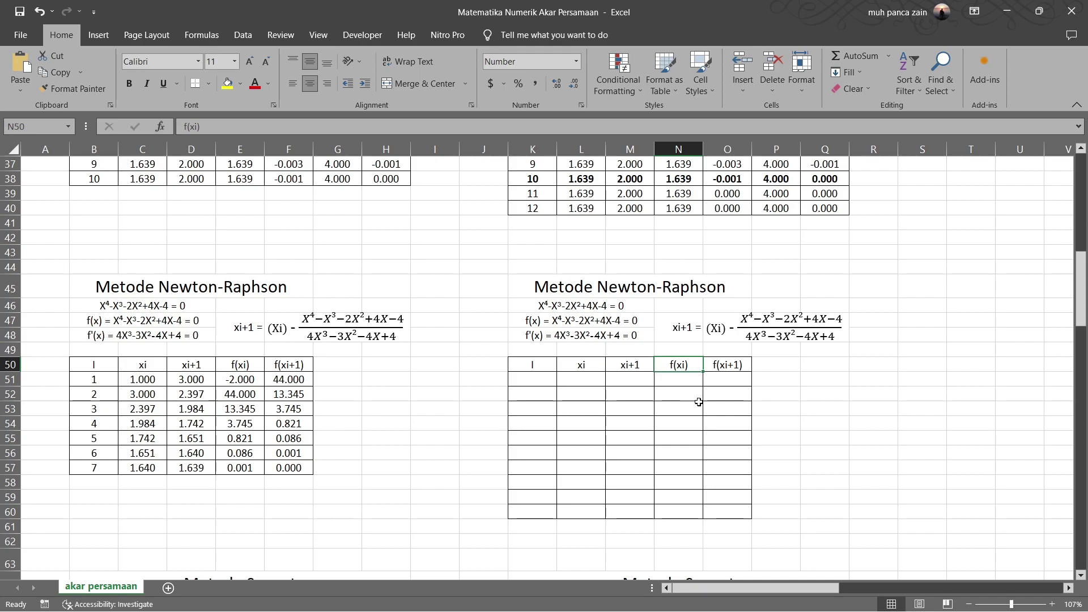
left_click(736, 367)
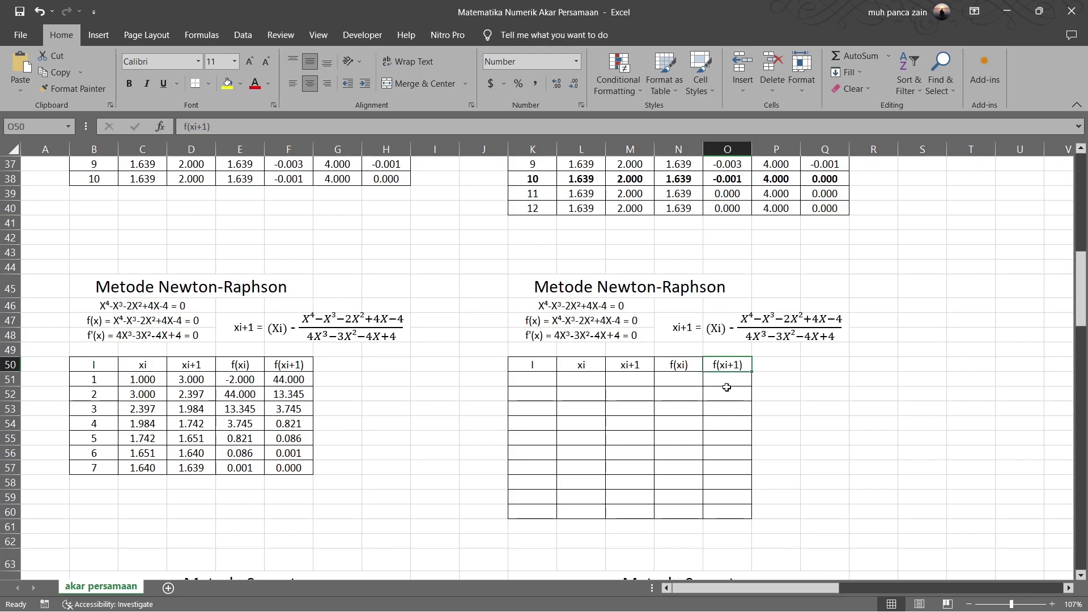
- Number the Newton-Raphson iterations from 1 to 10 in K51:K60
left_click(550, 379)
type("1")
key("Return")
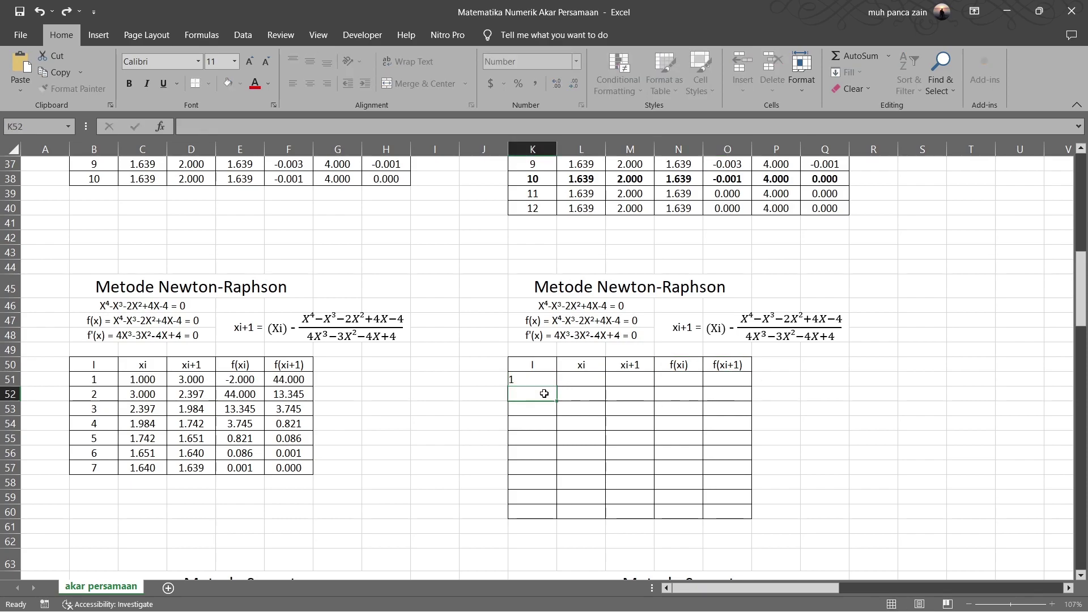
type("2")
left_click_drag(552, 381, 556, 517)
left_click(595, 477)
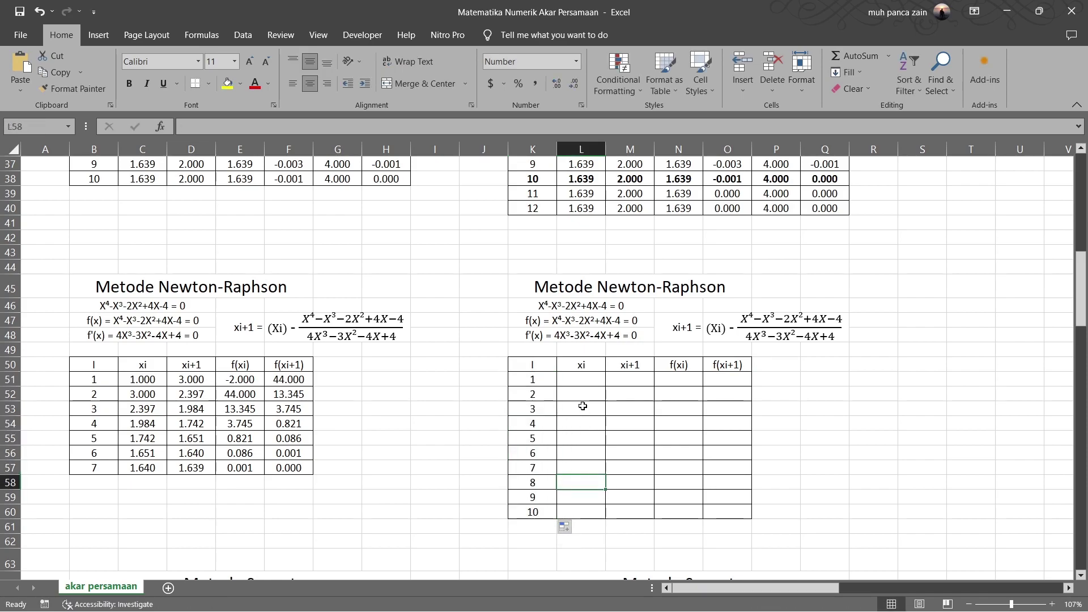
- Set the starting xi of the first Newton-Raphson iteration in L51 to 1
left_click(584, 381)
type("1")
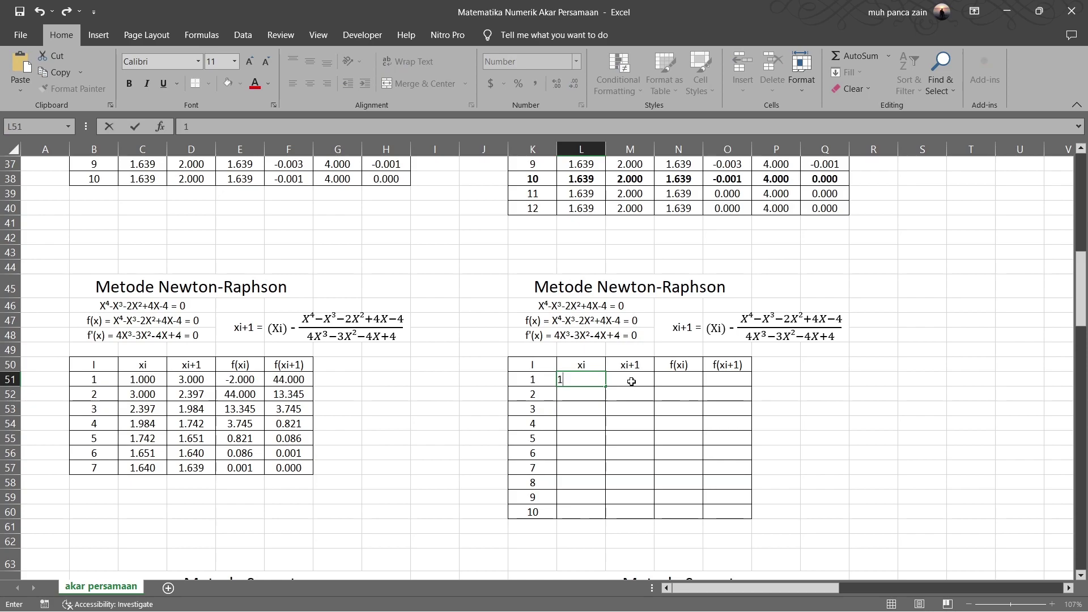
left_click(632, 382)
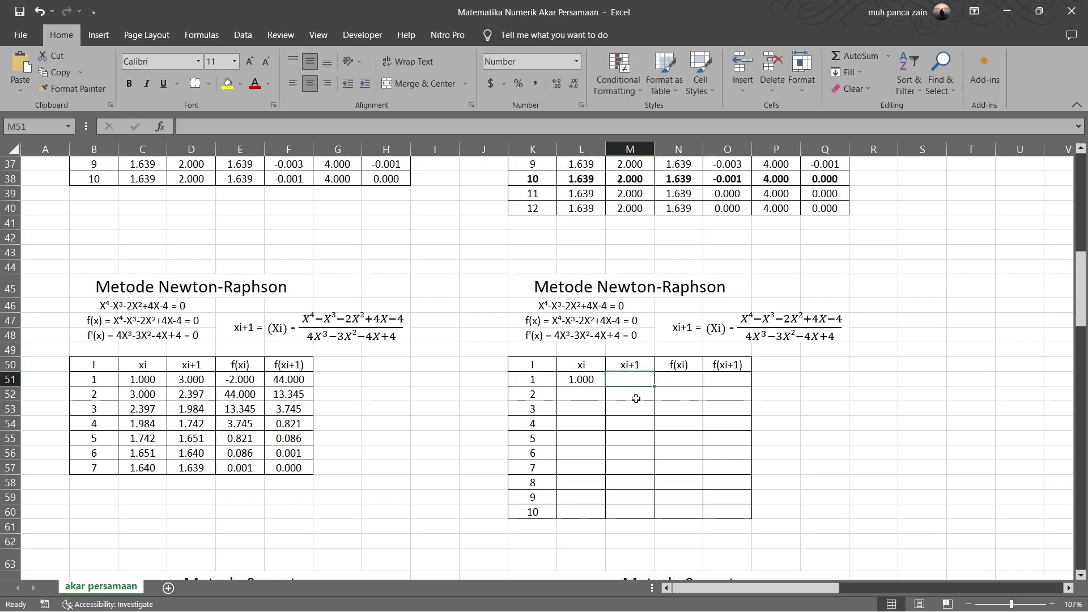
type("=")
left_click(577, 381)
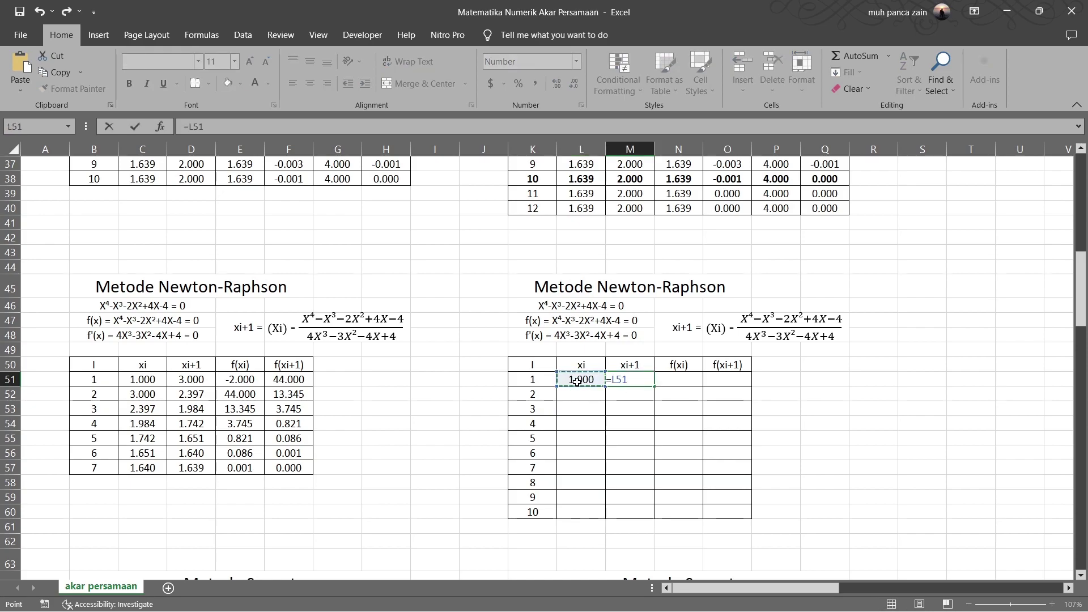
type("+1")
key("Return")
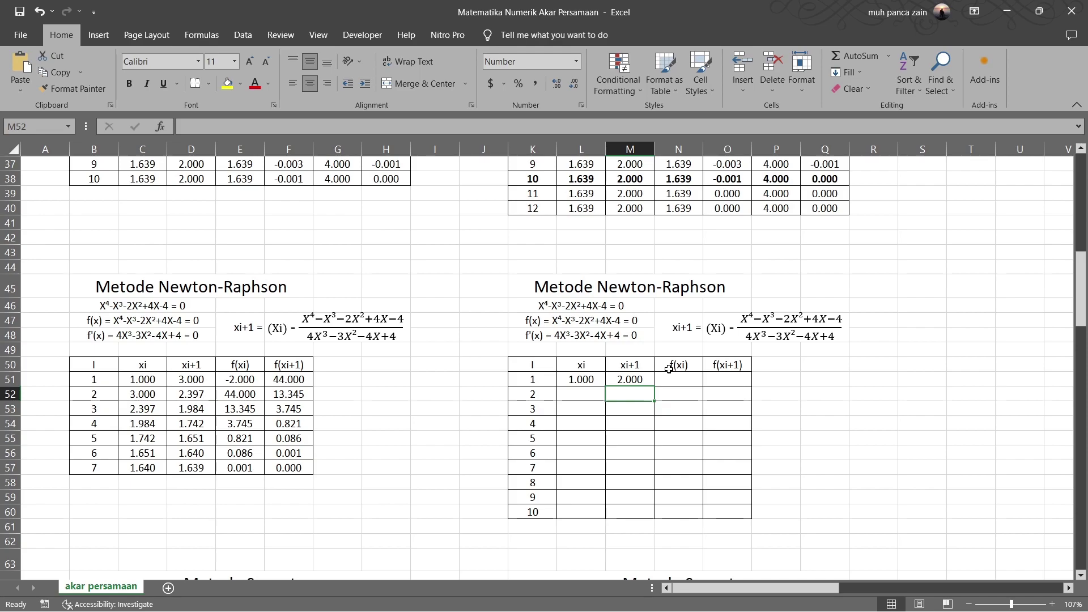
left_click(630, 381)
key("Delete")
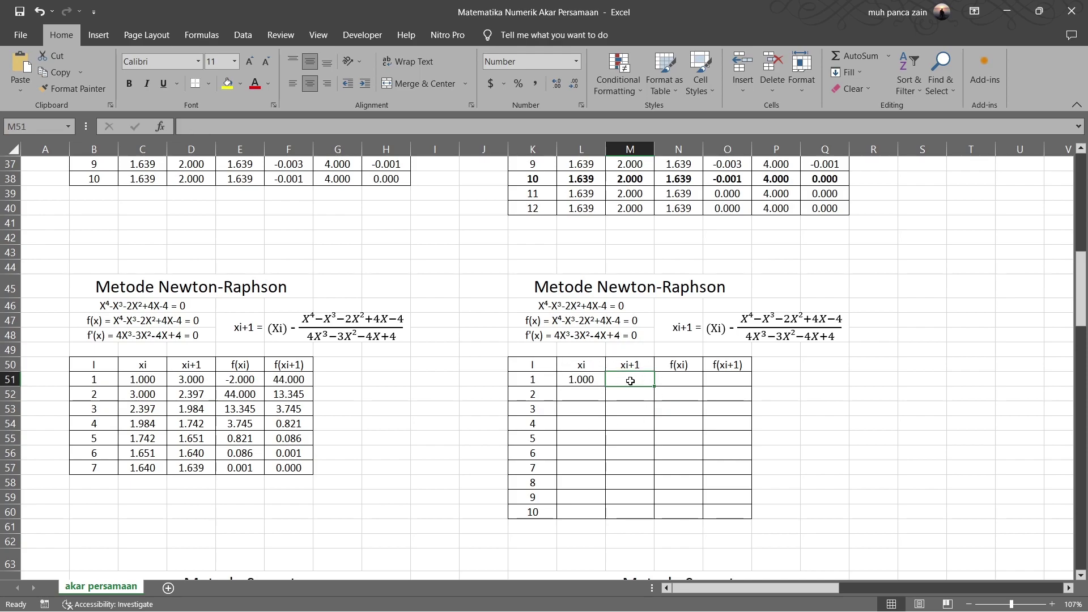
- Start the xi+1 formula in M51 as xi minus the function numerator: =L51-((L51^4-L51^3-(2*L51^2)+(4*L51)-4)
left_click(682, 331)
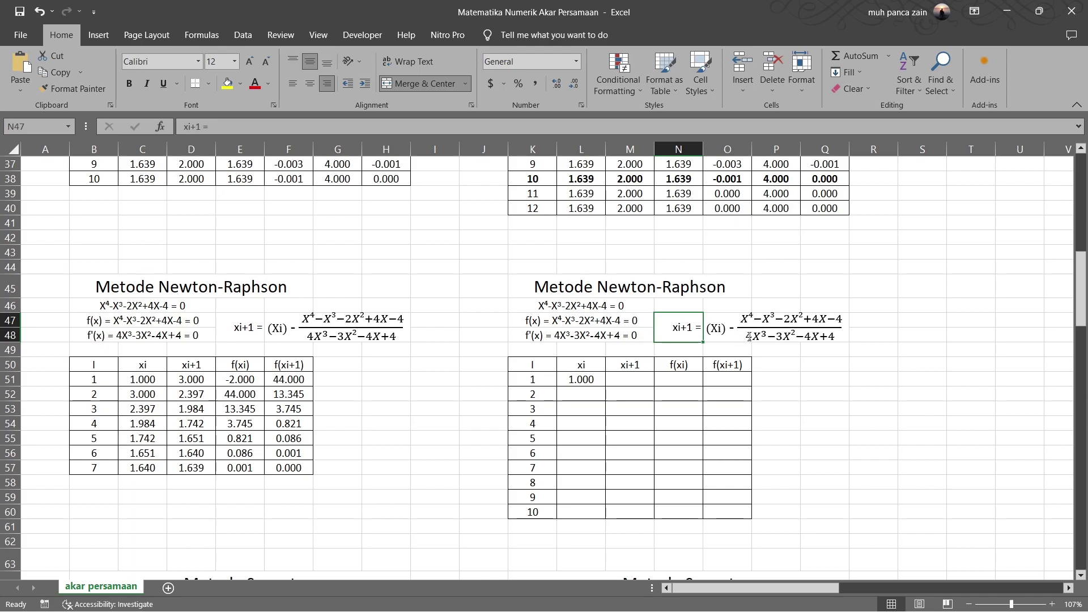
left_click(640, 379)
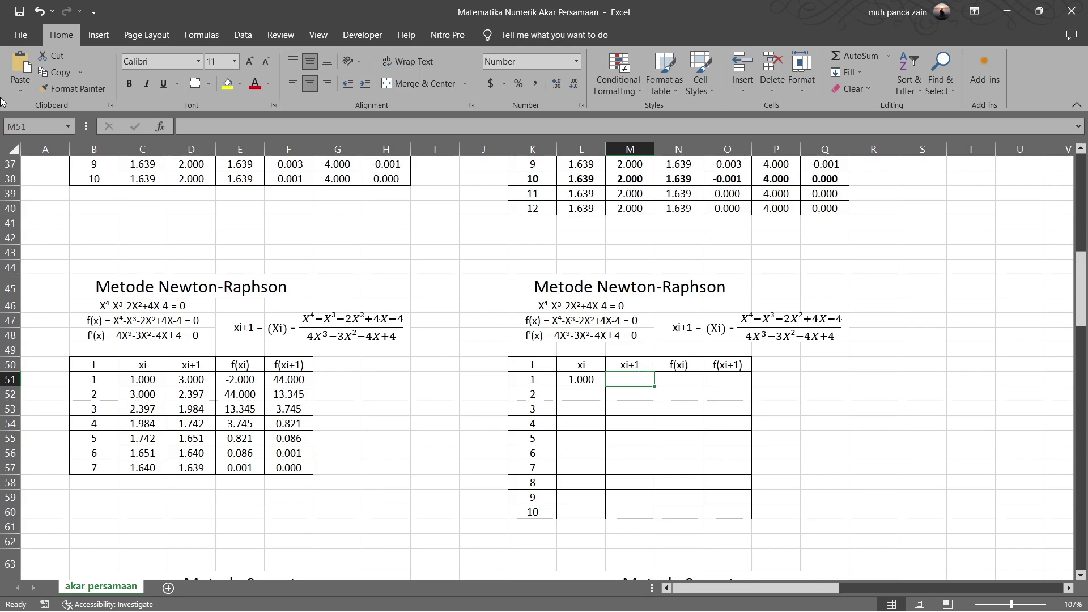
left_click(188, 125)
type("=")
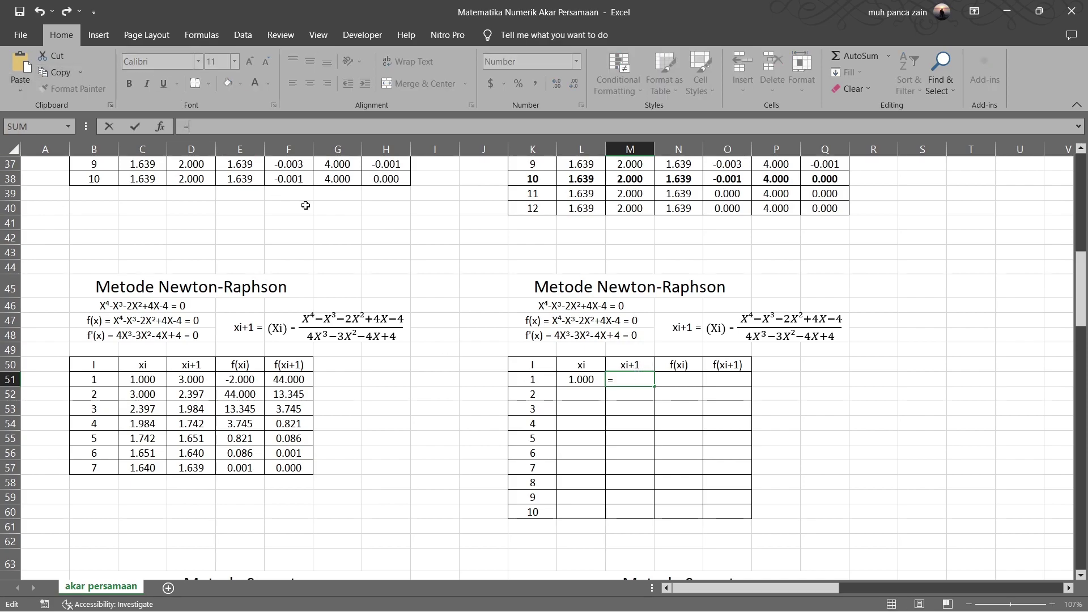
left_click(588, 378)
type("-(")
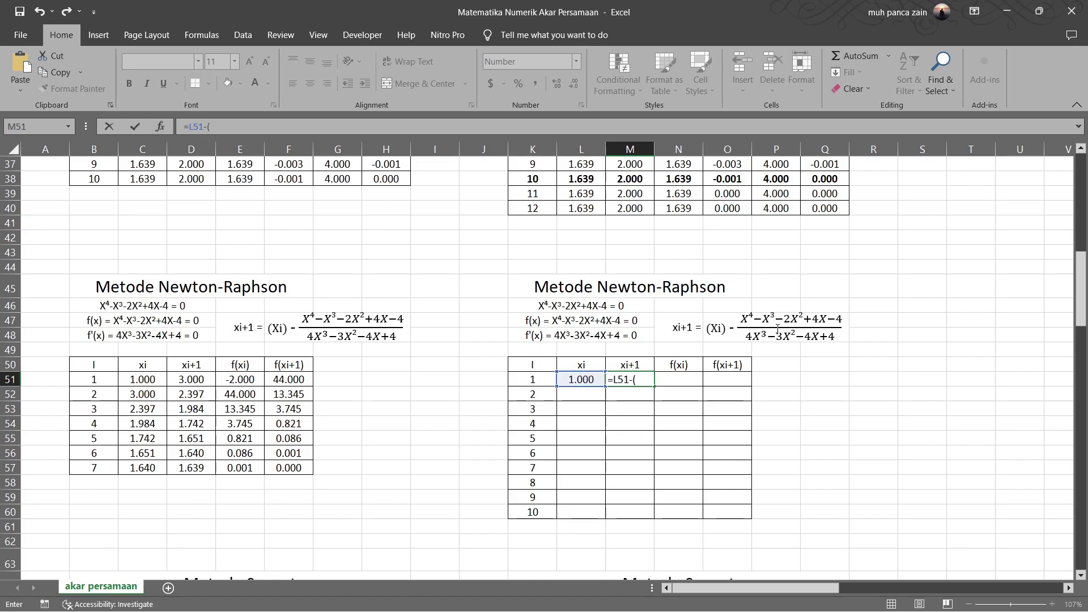
left_click(572, 379)
type("^4")
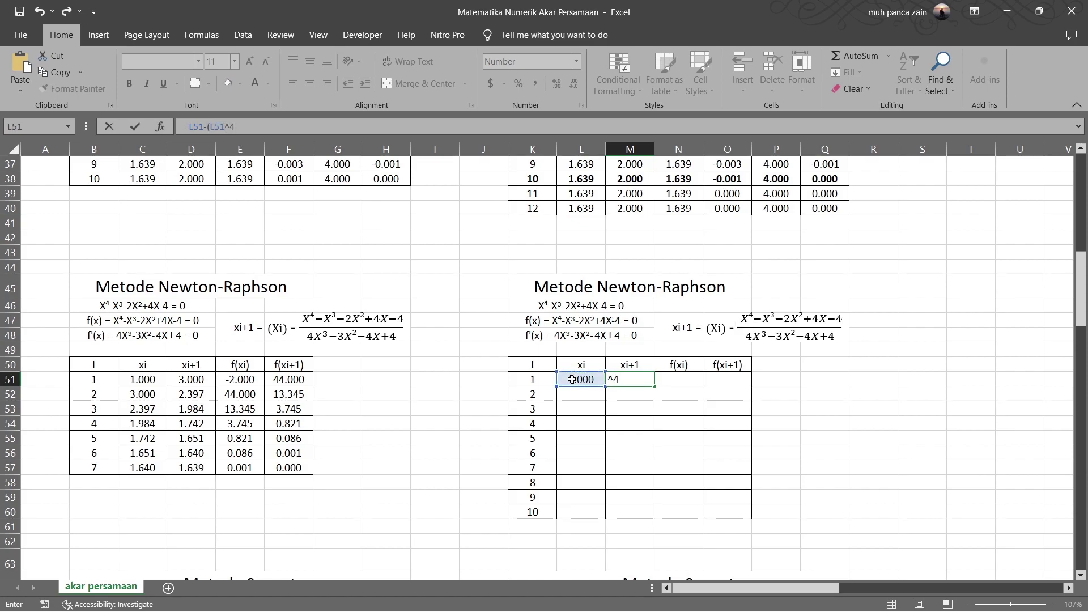
type("*")
key("BackSpace")
type("-")
left_click(573, 379)
type("^3-(2*")
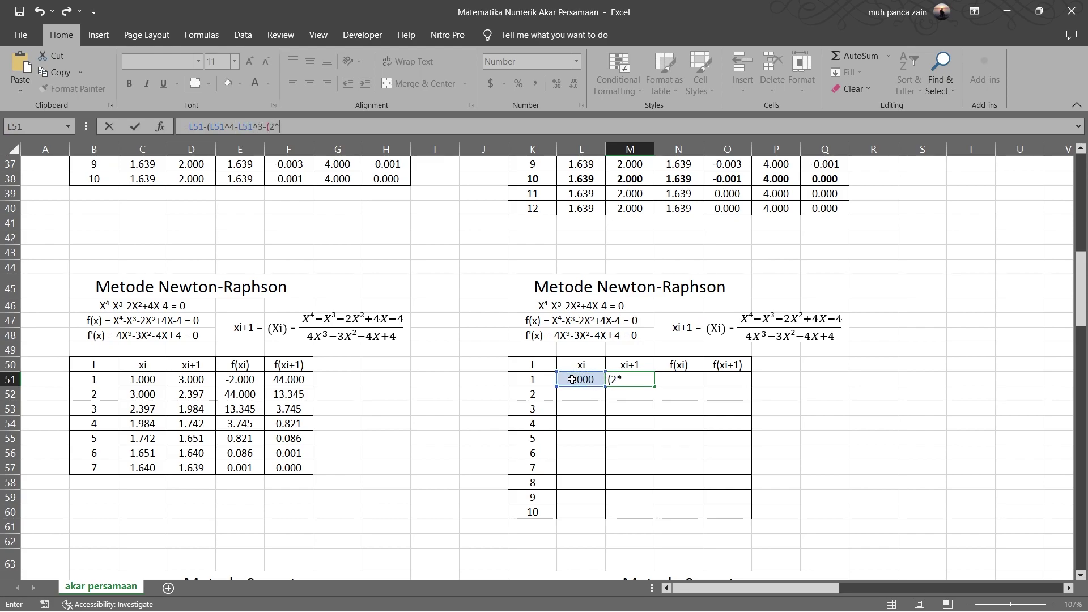
left_click(573, 379)
type("^2)")
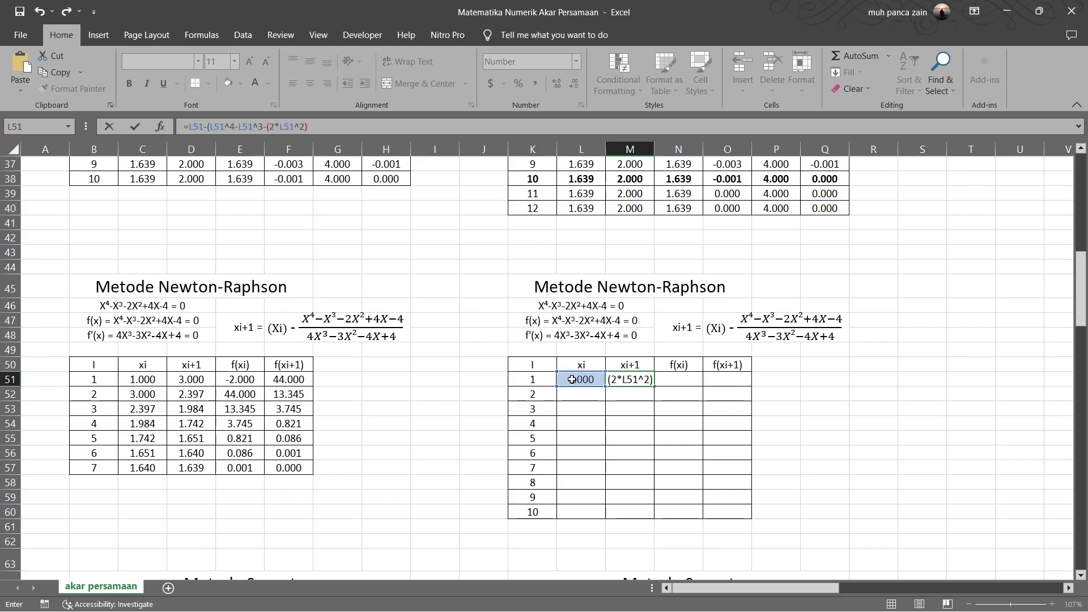
type("+4")
type("(4*L51")
type("-4")
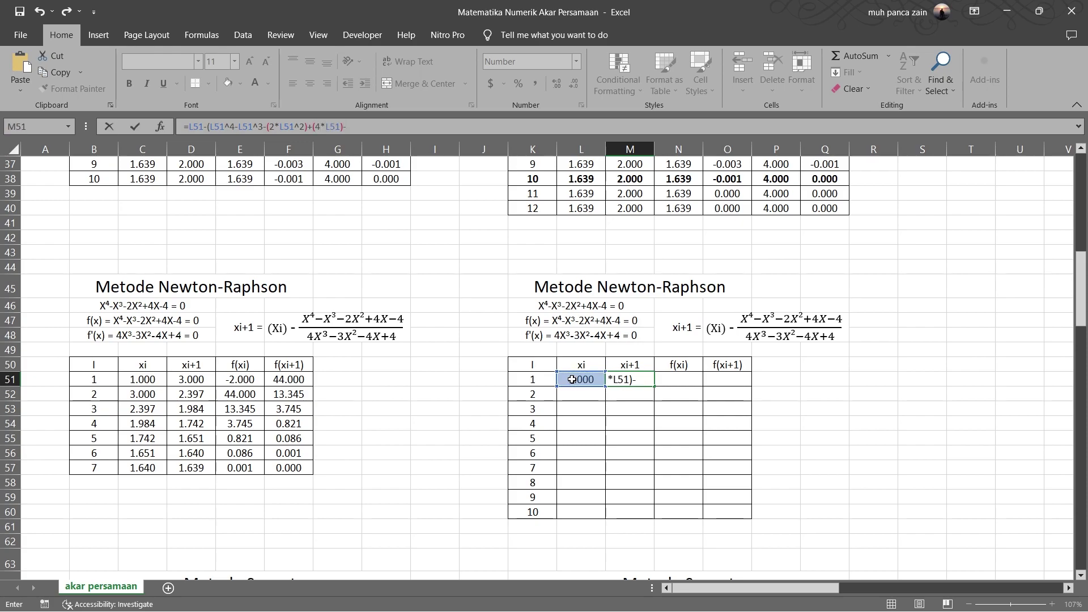
left_click(210, 126)
type("(")
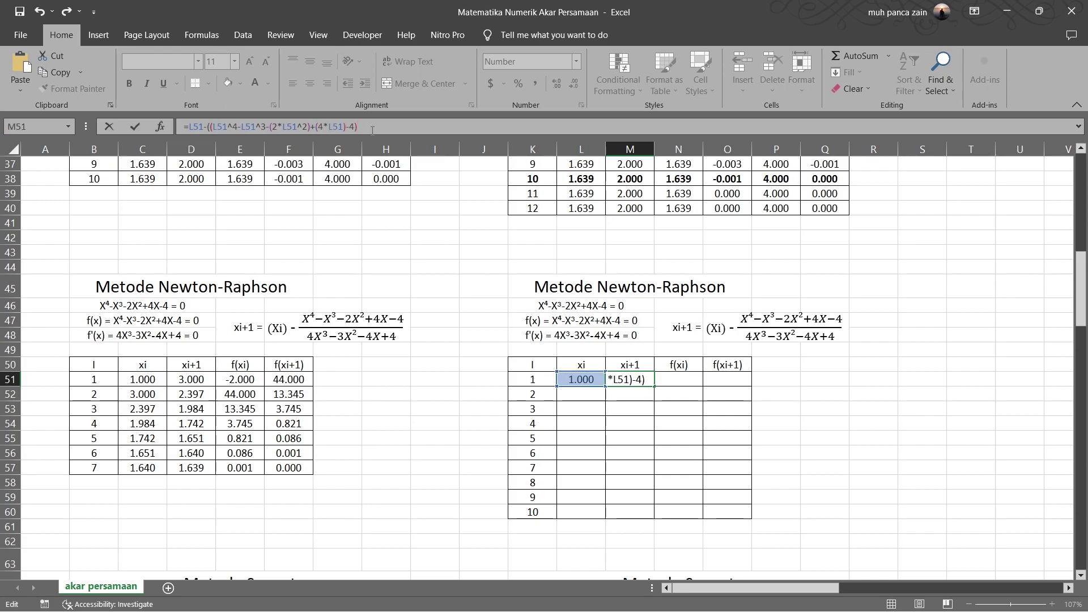
- Complete the xi+1 formula in M51 by dividing the numerator by the derivative ((4*L51^3)-(3*L51^2)-(4*L51)+4)
type("(4*")
left_click(577, 379)
type("^3-")
left_click(401, 127)
type(")-")
key("Right")
type("(3*")
left_click(569, 379)
type("^3")
key("BackSpace")
type("2)-(4*")
left_click(568, 378)
type(")+")
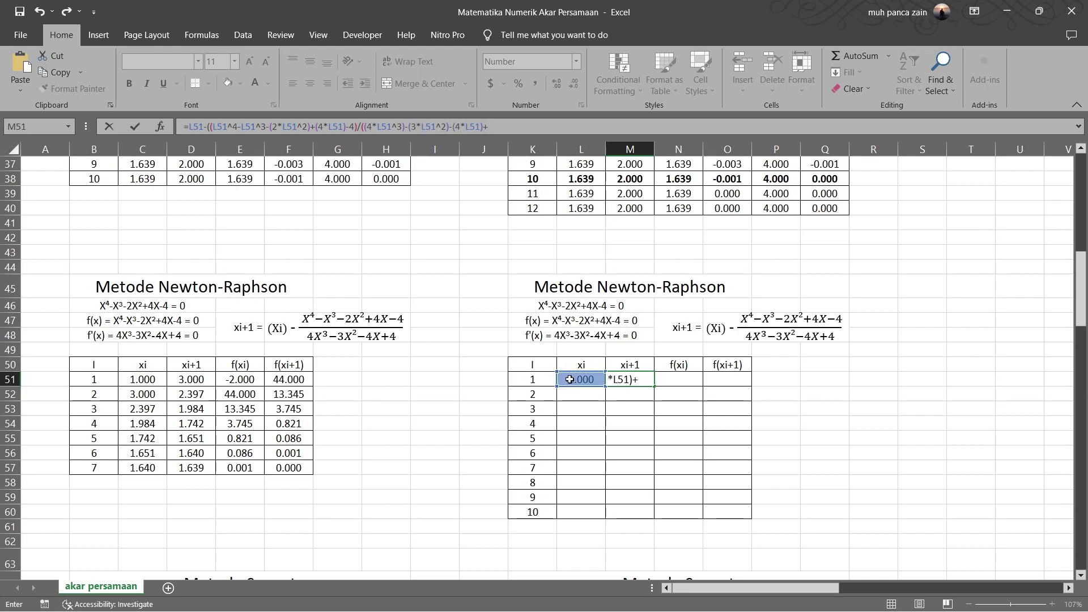
key("Return")
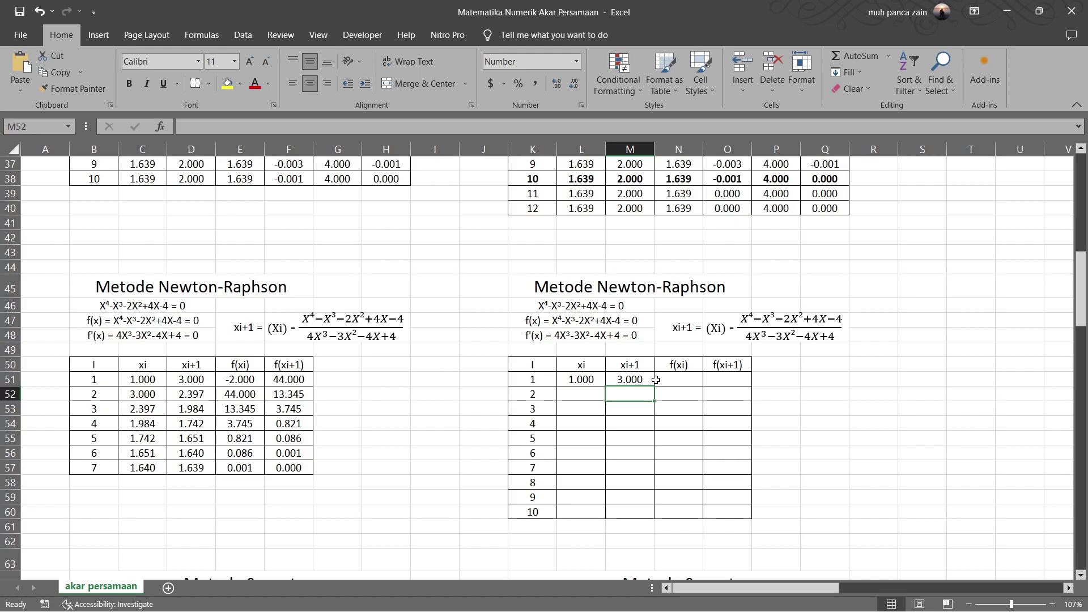
- Calculate the first f(xi) in N51 with the formula =L51^4-L51^3-(2*L51^2)+(4*L51)-4
left_click(676, 380)
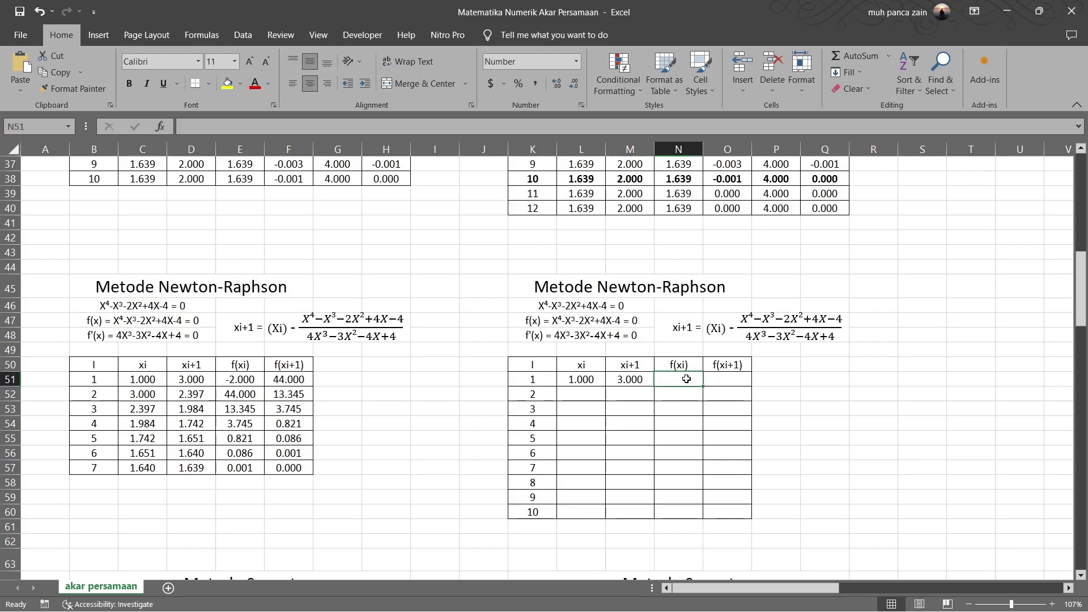
type("=")
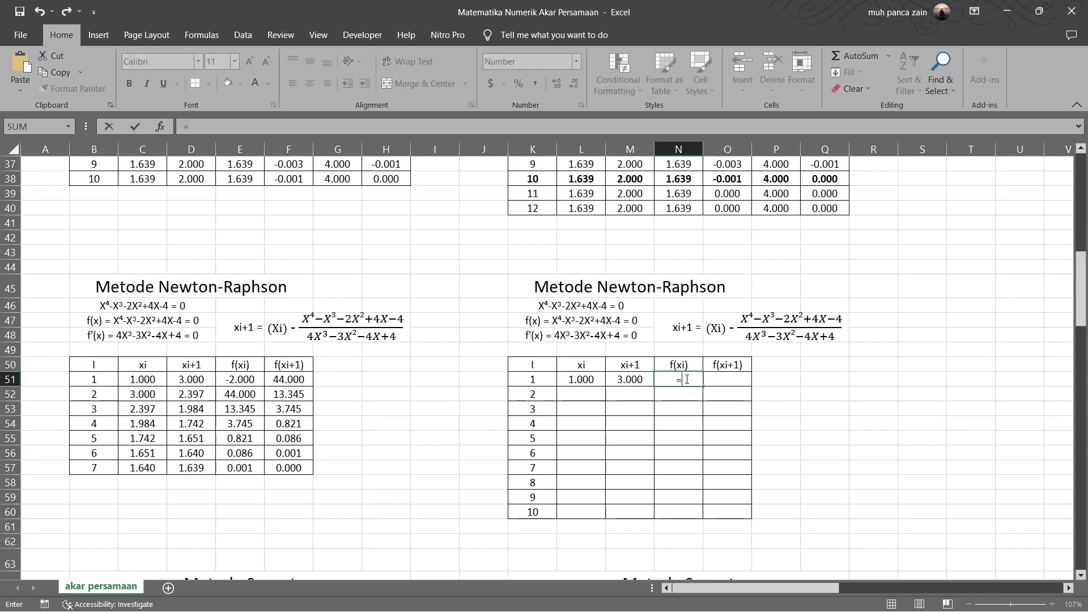
left_click(568, 381)
type("^4-")
left_click(568, 381)
type("^3")
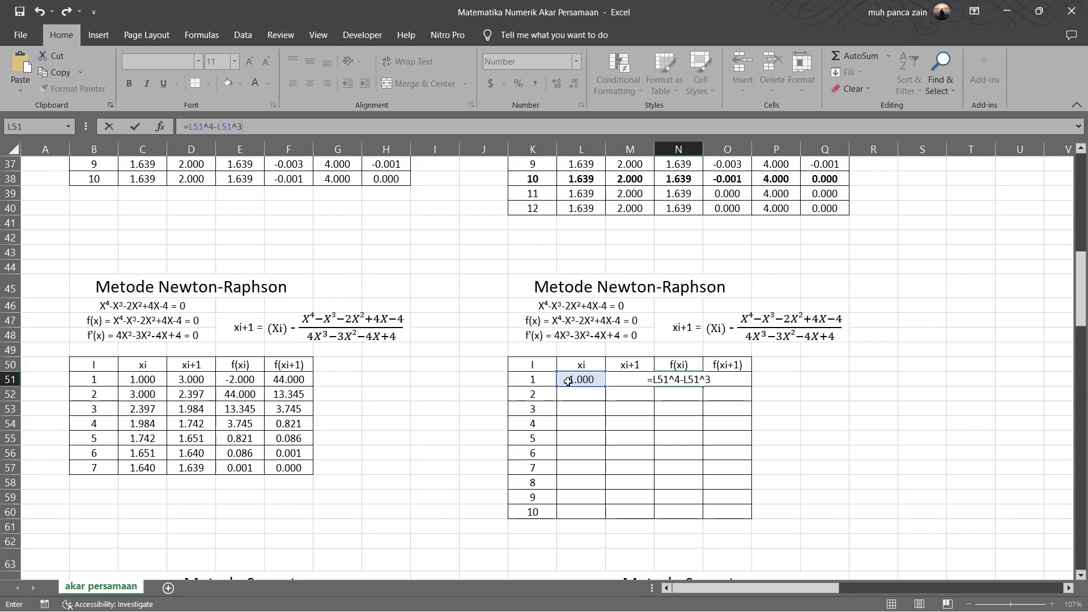
type("-(2*")
left_click(569, 381)
type("^2)+(4*")
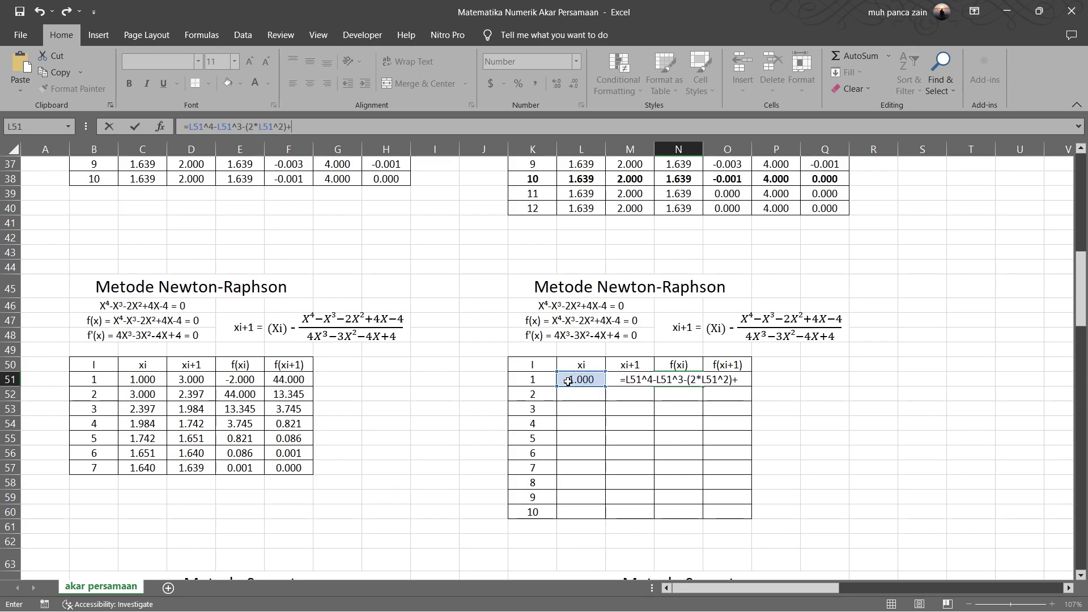
left_click(568, 381)
type(")")
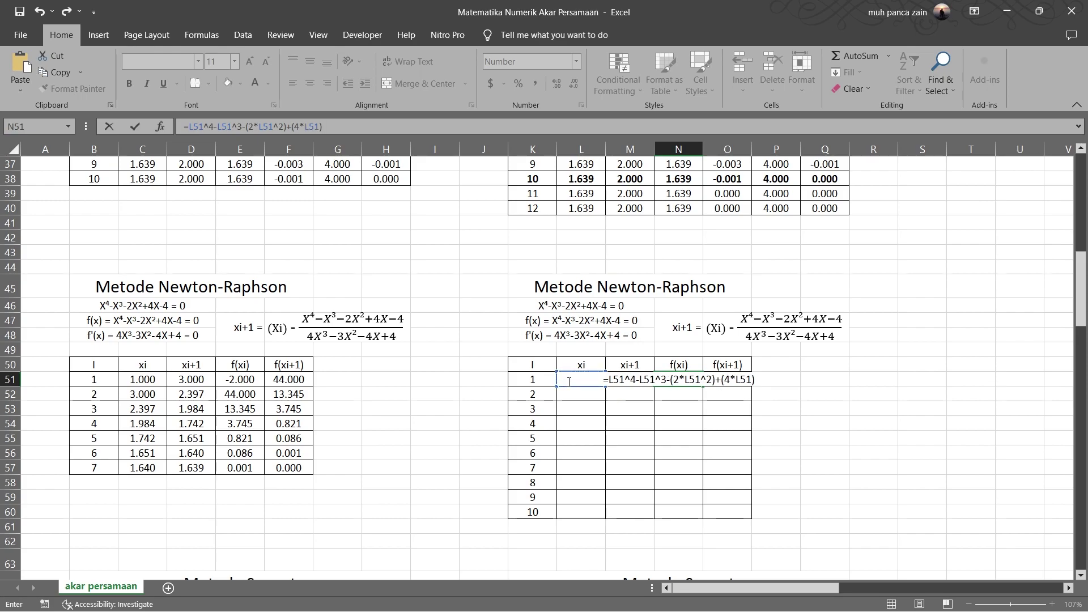
type("-4")
key("Return")
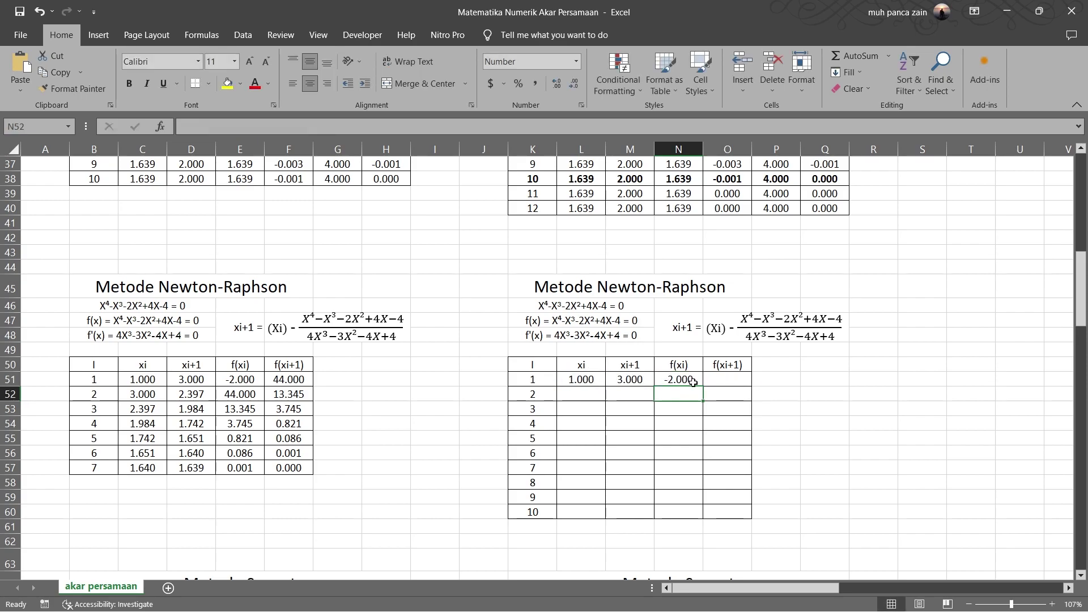
- Fill the f(xi) formula from N51 across to f(xi+1) in O51 and check both formulas
left_click(693, 382)
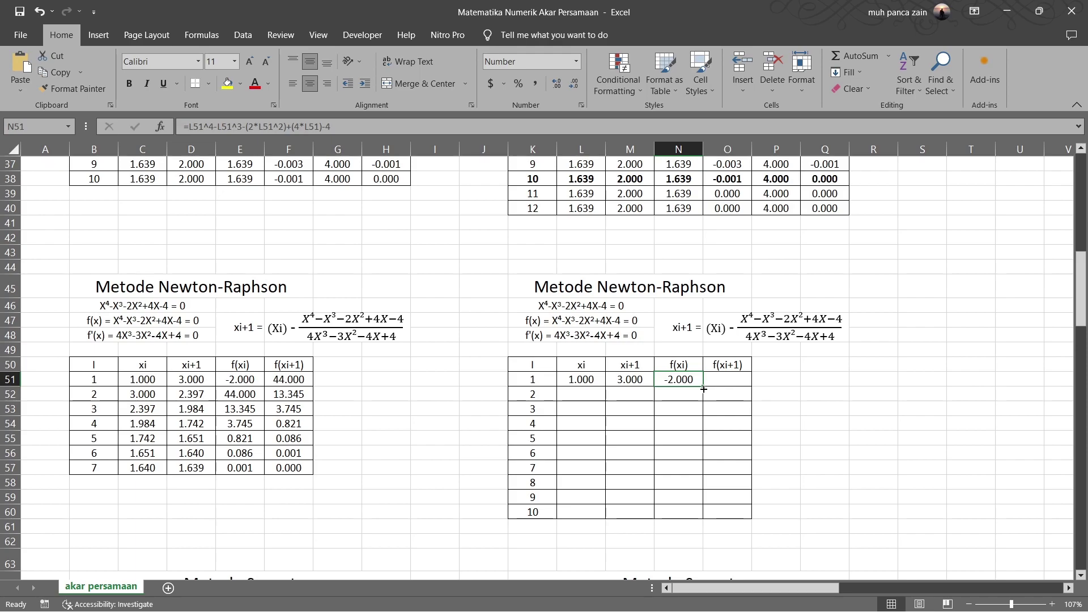
left_click_drag(704, 388, 741, 387)
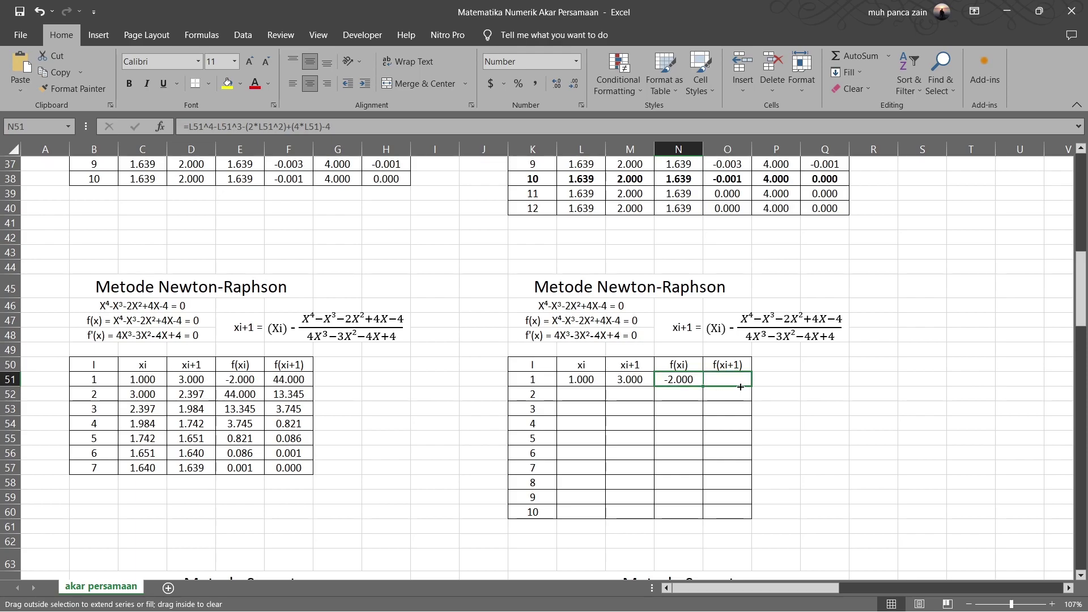
left_click_drag(741, 387, 741, 388)
left_click(731, 413)
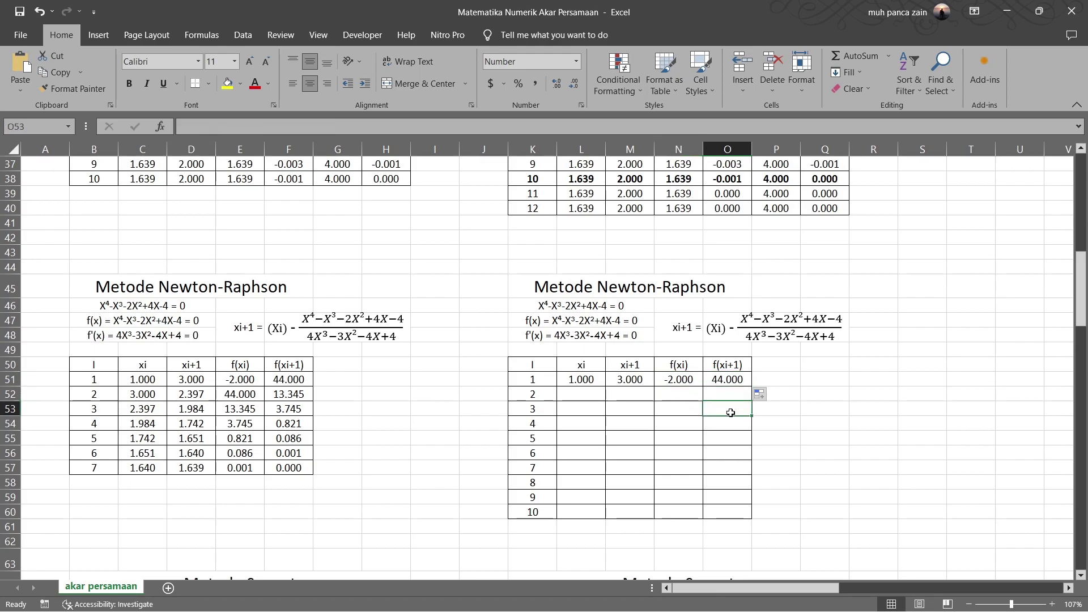
left_click(673, 385)
left_click(722, 383)
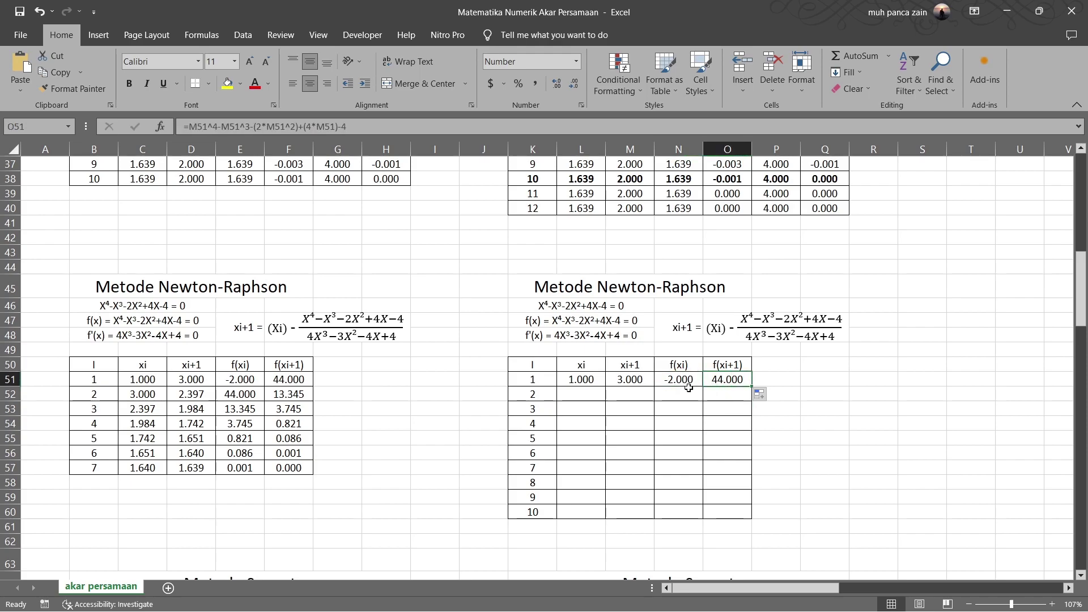
- Link each xi in L52:L60 to the previous row's xi+1, from =M51 in L52 through =M59 in L60
left_click(577, 400)
type("=")
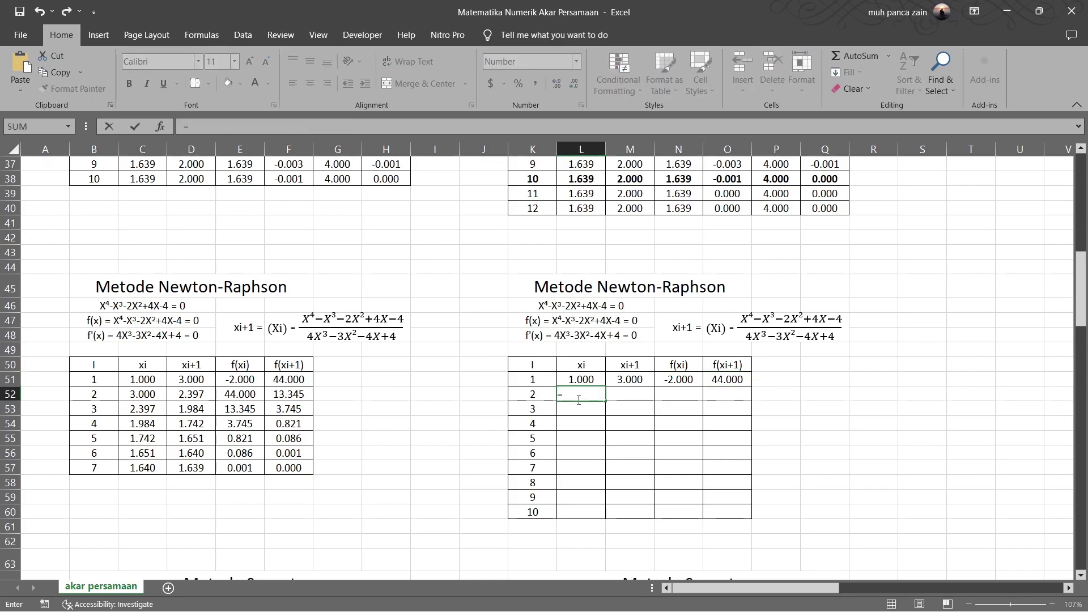
left_click(626, 381)
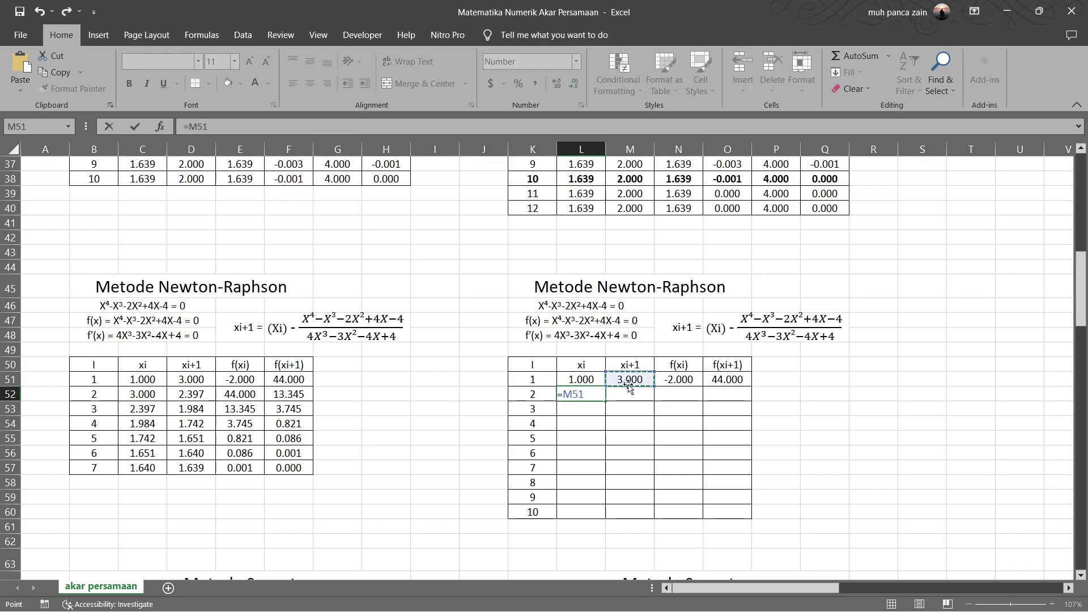
key("Return")
type("=")
left_click(621, 394)
key("Return")
type("=")
left_click(620, 408)
key("Return")
type("=")
left_click(619, 424)
key("Return")
type("=")
left_click(623, 438)
key("Return")
type("=")
left_click(626, 458)
key("Return")
type("=")
left_click(625, 471)
key("Return")
type("=")
left_click(623, 483)
key("Return")
type("=")
left_click(623, 498)
key("Return")
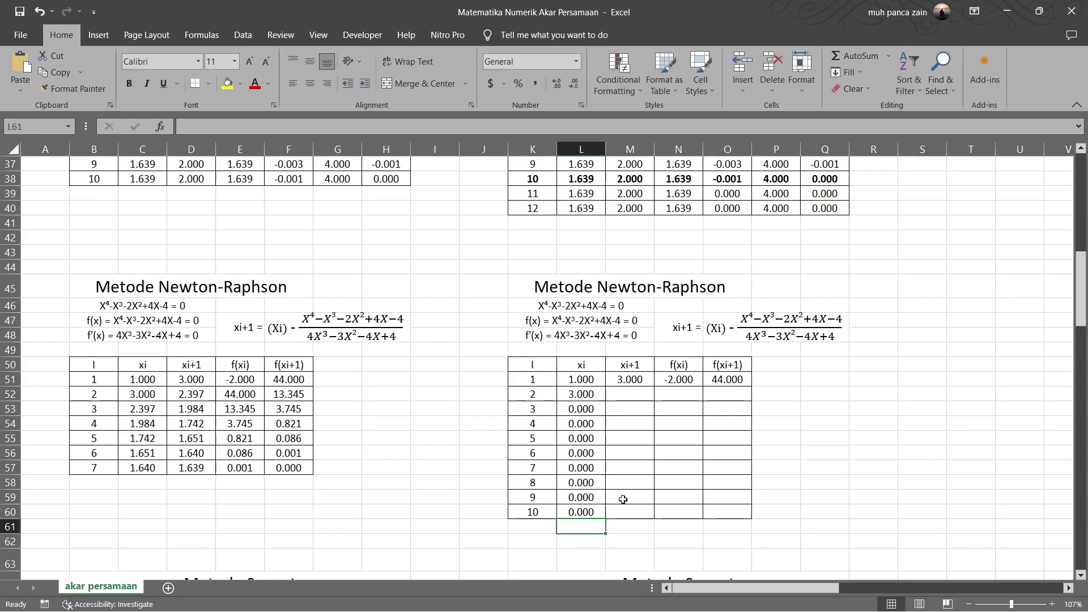
- Fill the M51:O51 formulas down to row 60 and make the iteration 7 row K57:O57 bold
left_click(626, 381)
left_click_drag(631, 380, 751, 531)
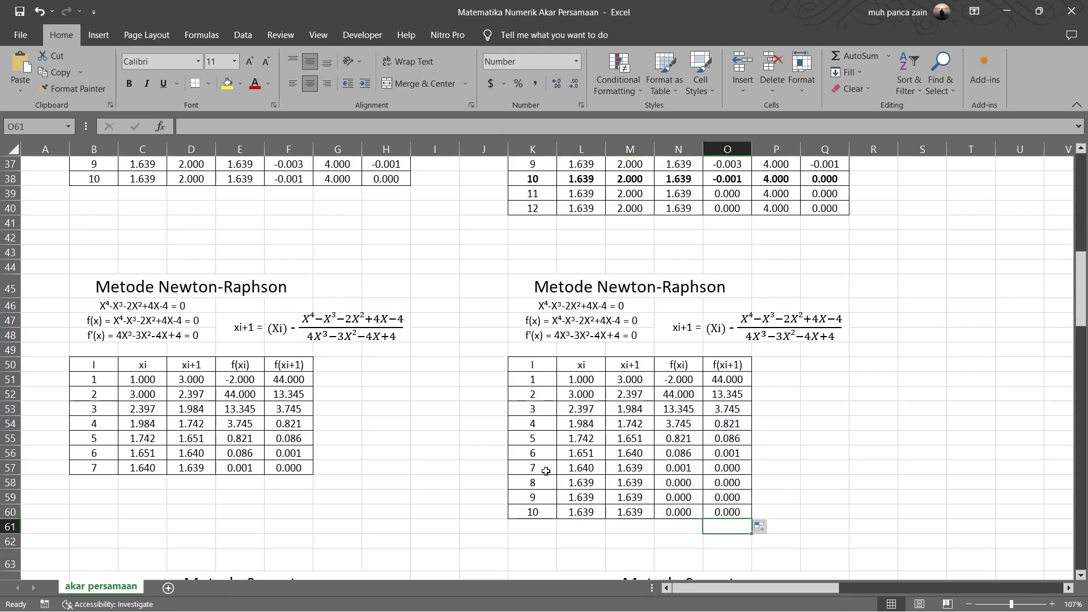
left_click(732, 469)
left_click_drag(530, 468, 719, 471)
key("ctrl+b")
left_click(807, 465)
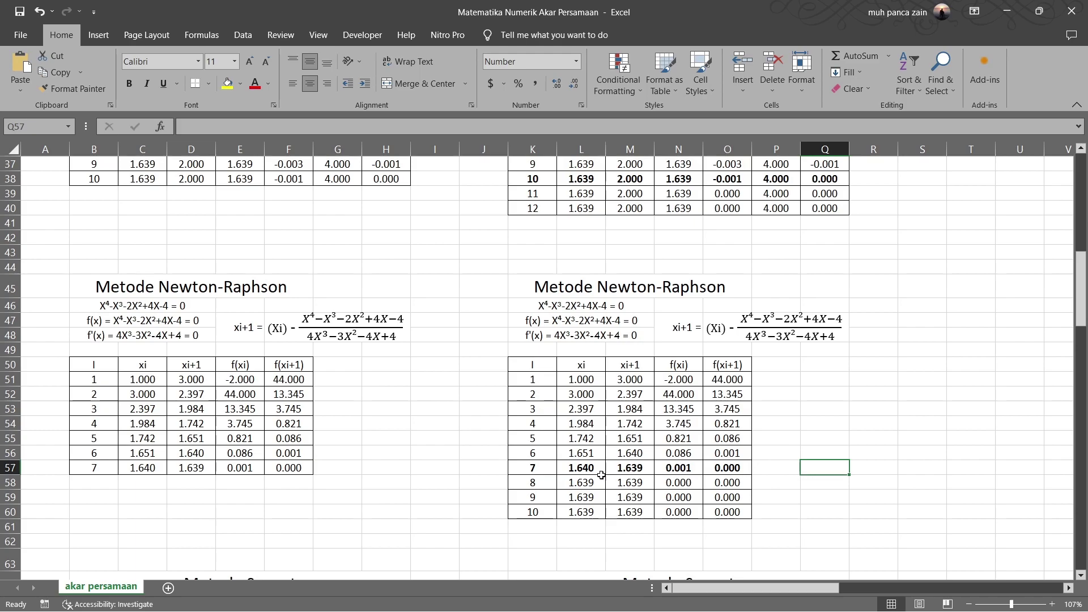
left_click(713, 474)
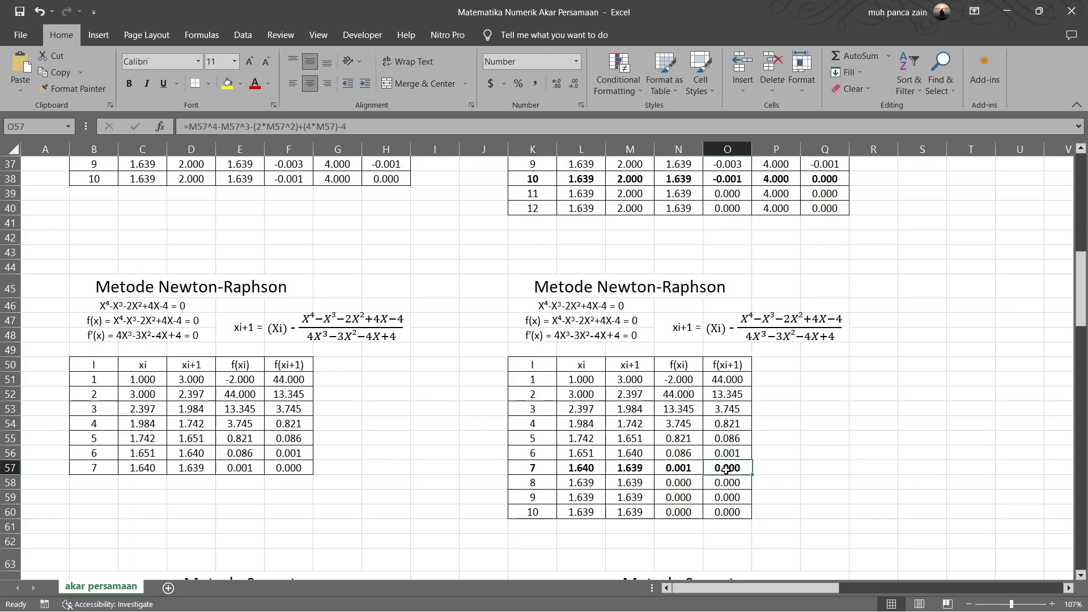
left_click(774, 452)
- Number the iterations 1 to 10 in K70:K79 of the empty Metode Secant table
scroll(776, 450, "down", 4)
scroll(778, 449, "down", 3)
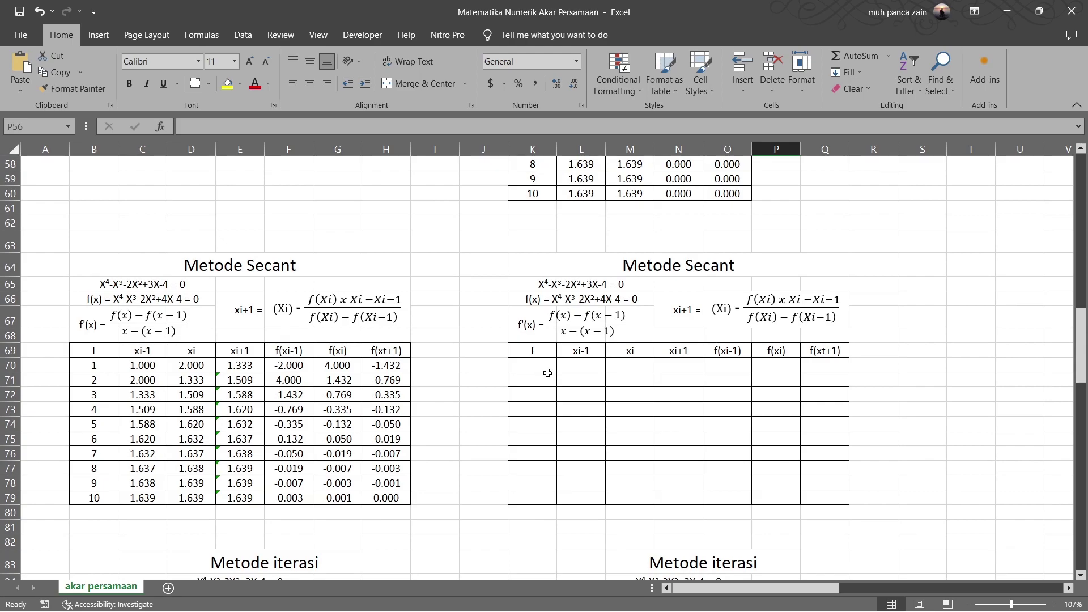
left_click(511, 285)
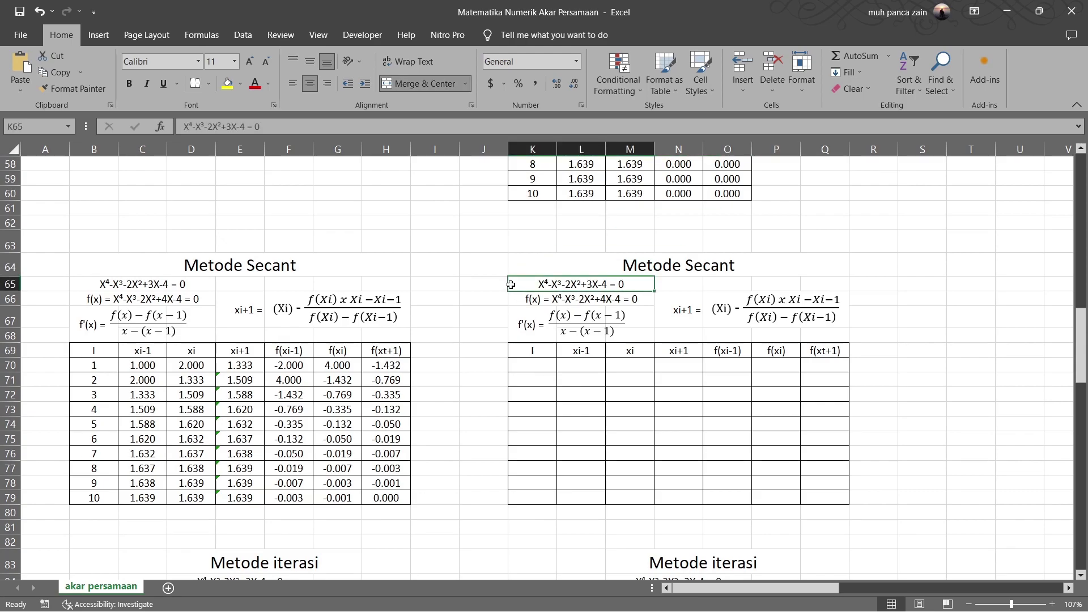
left_click(540, 368)
type("1")
key("Return")
type("2")
left_click_drag(539, 365, 559, 503)
left_click(593, 438)
- Set the first xi in M70 to 2 and calculate xi-1 in L70 with =M70-1
left_click(585, 368)
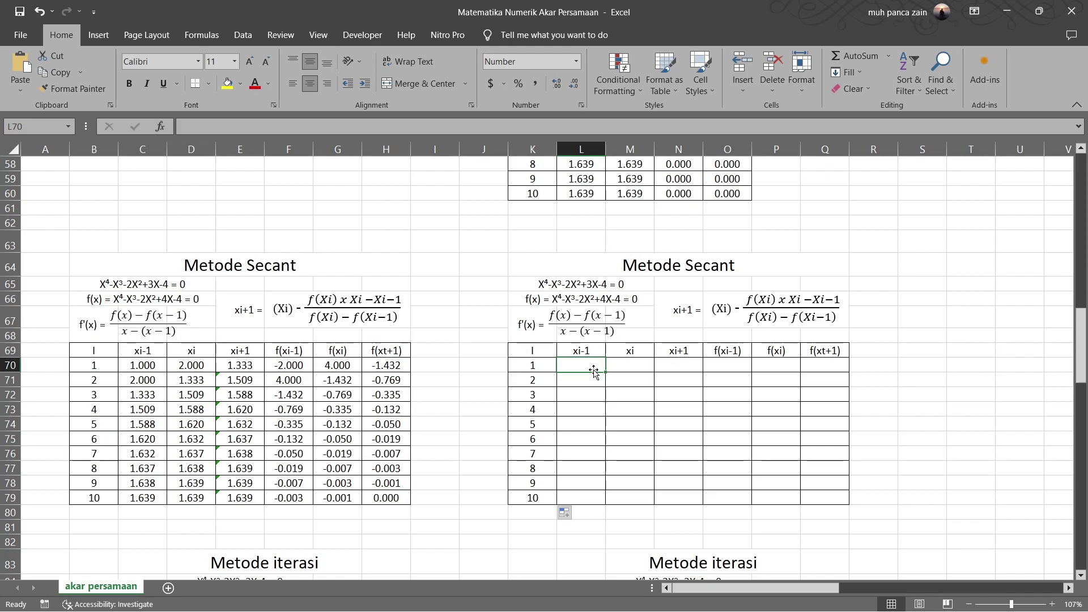
left_click(636, 369)
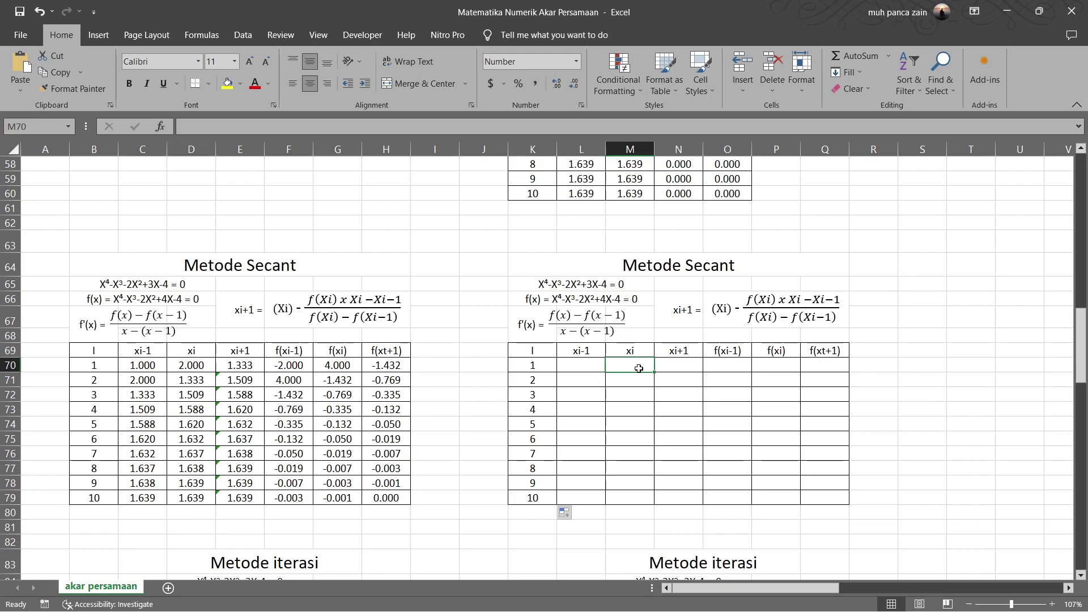
type("2")
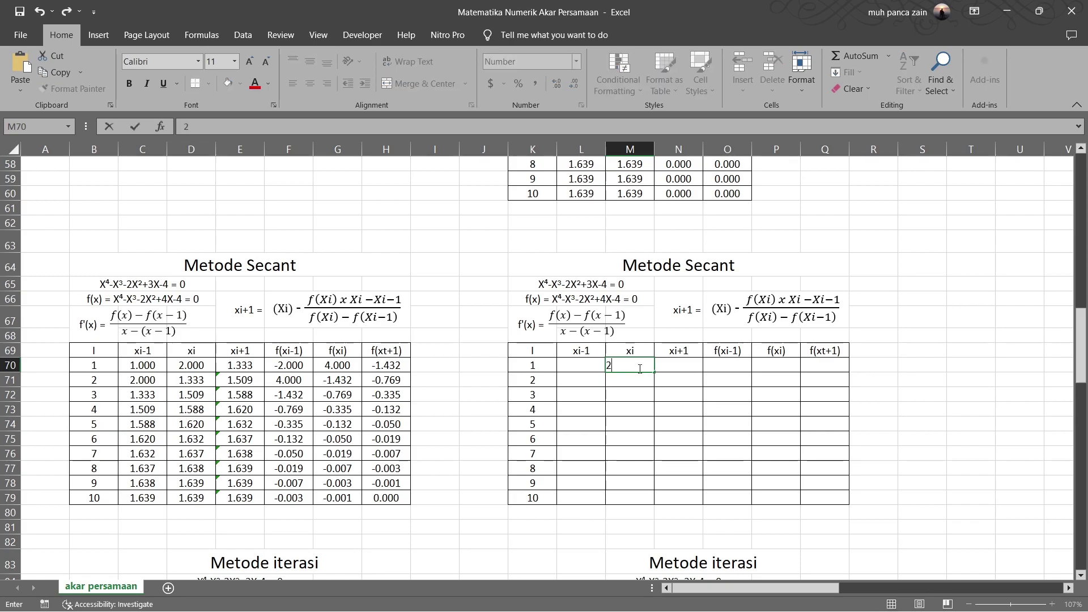
left_click(587, 365)
type("=")
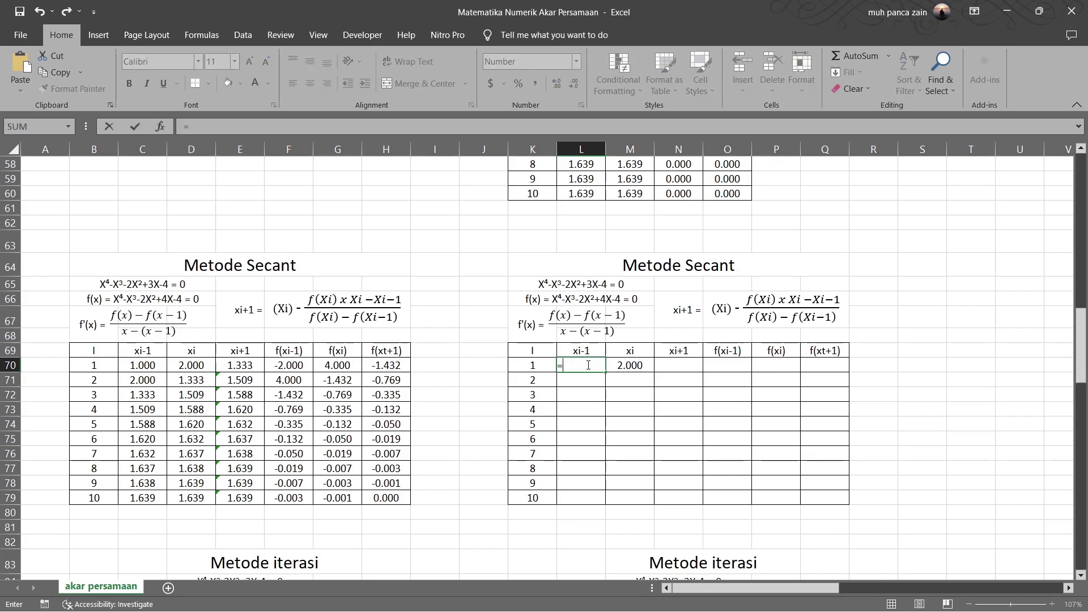
left_click(630, 365)
type("-1")
key("Return")
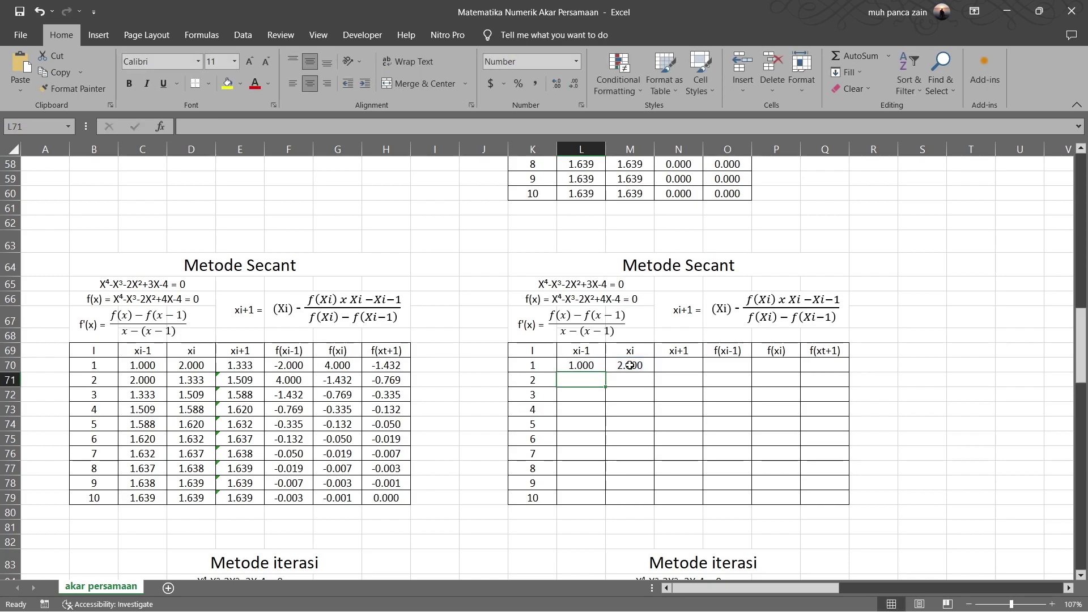
- Calculate the first f(xi-1) in O70 with the formula =L70^4-L70^3-(2*L70^2)+(4*L70)-4
left_click(626, 394)
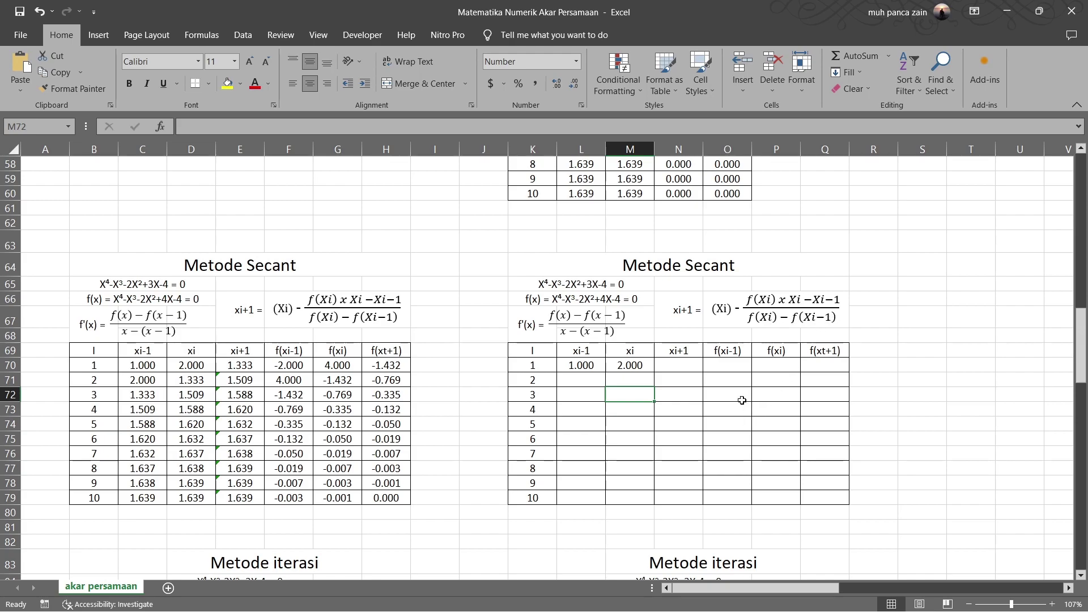
left_click(743, 355)
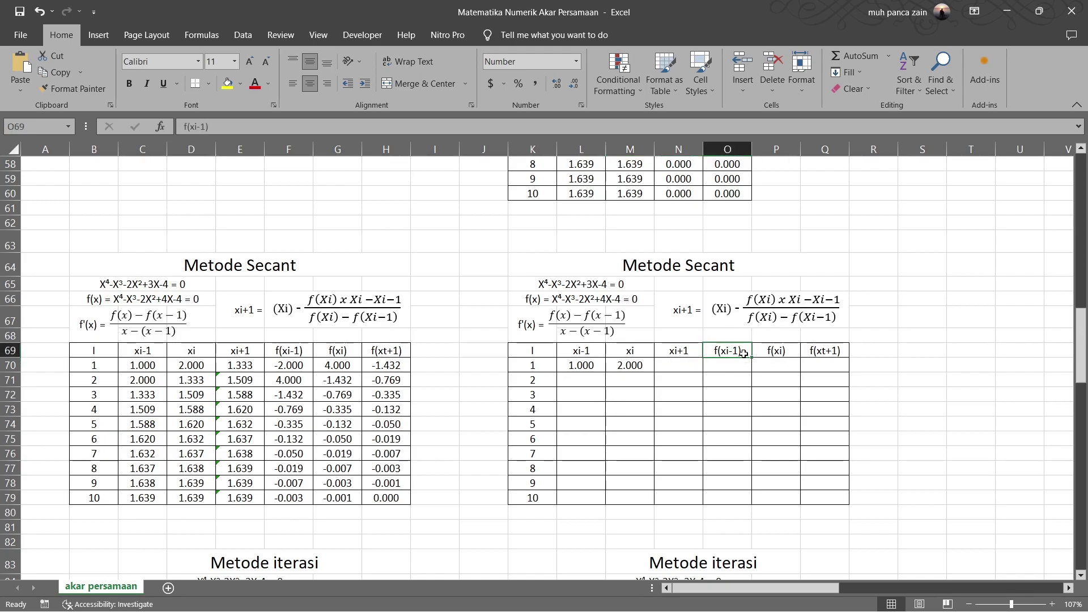
left_click(775, 353)
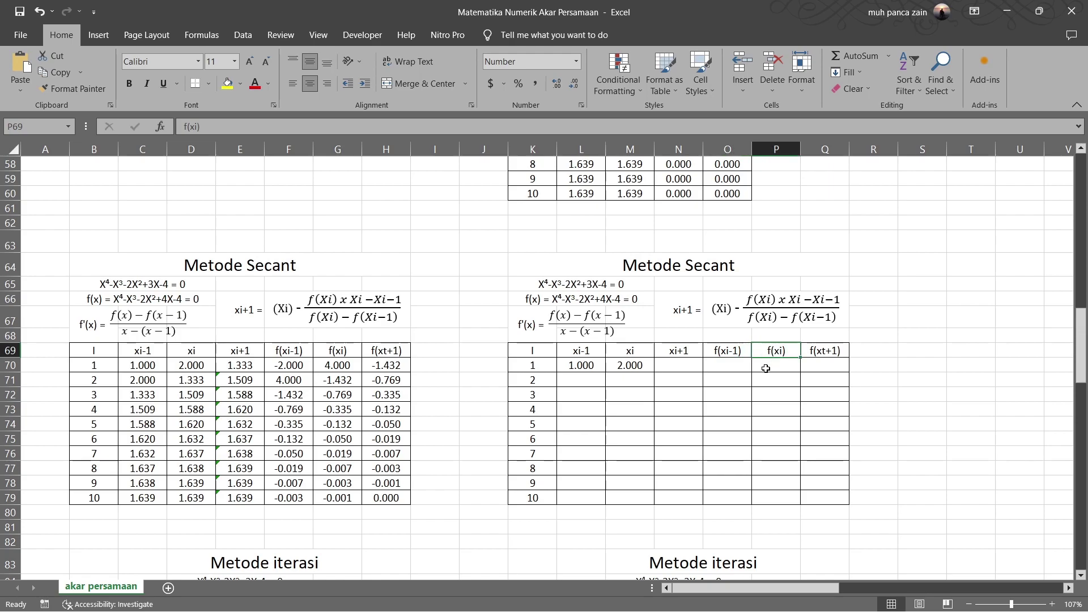
left_click(739, 369)
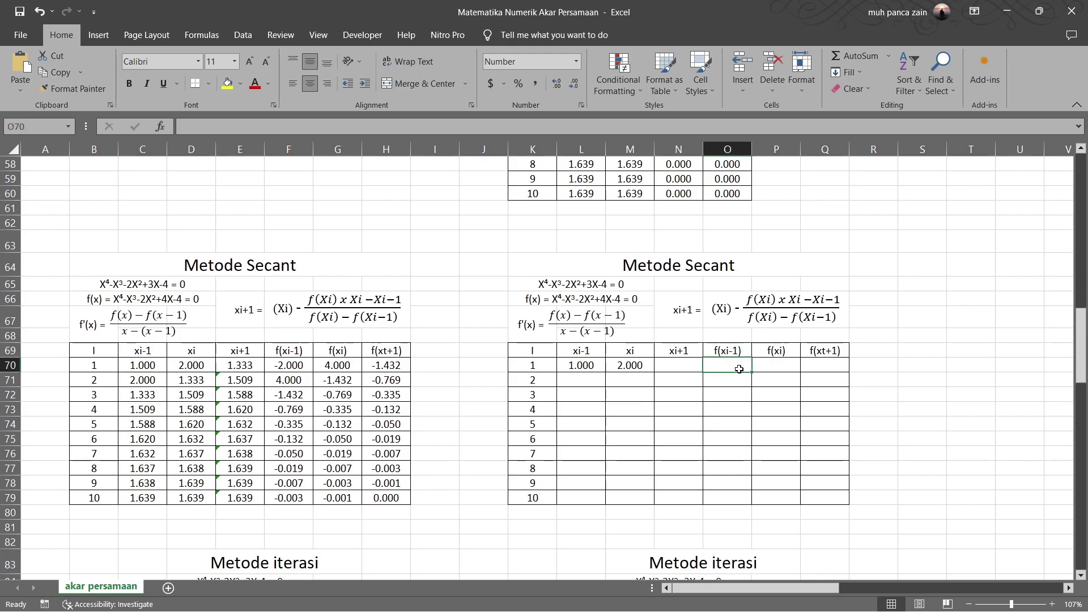
type("=")
left_click(589, 367)
type("^4-")
left_click(586, 365)
type("^3-(2*")
left_click(586, 365)
type("^2)+(4*")
left_click(586, 365)
type(")-4")
key("Return")
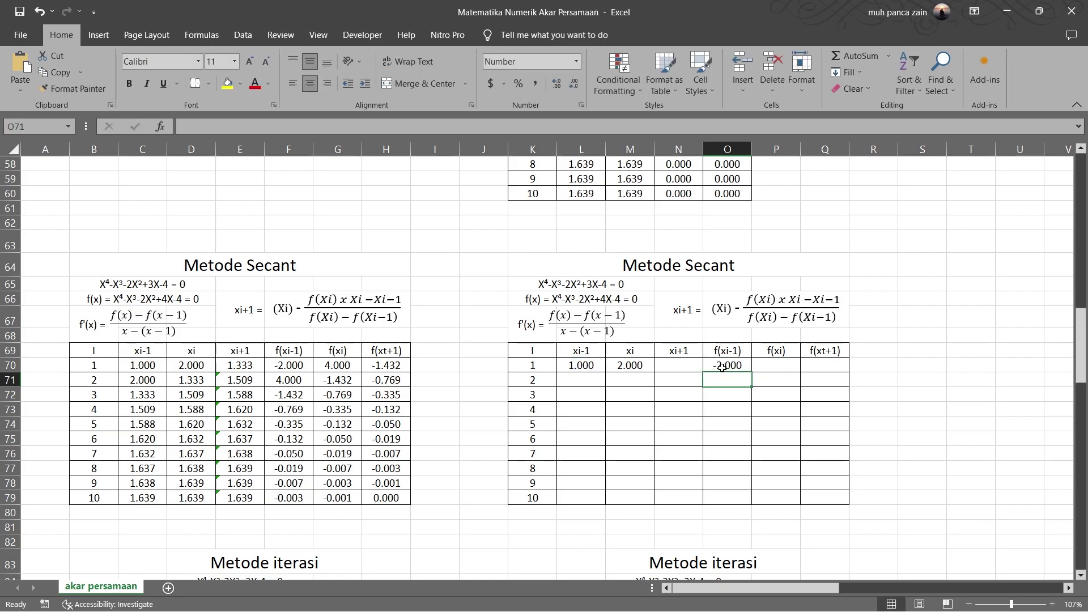
- Fill the f(xi-1) formula from O70 across to f(xi) in P70 and check both formulas
left_click(739, 365)
left_click_drag(751, 372, 787, 369)
left_click(777, 369)
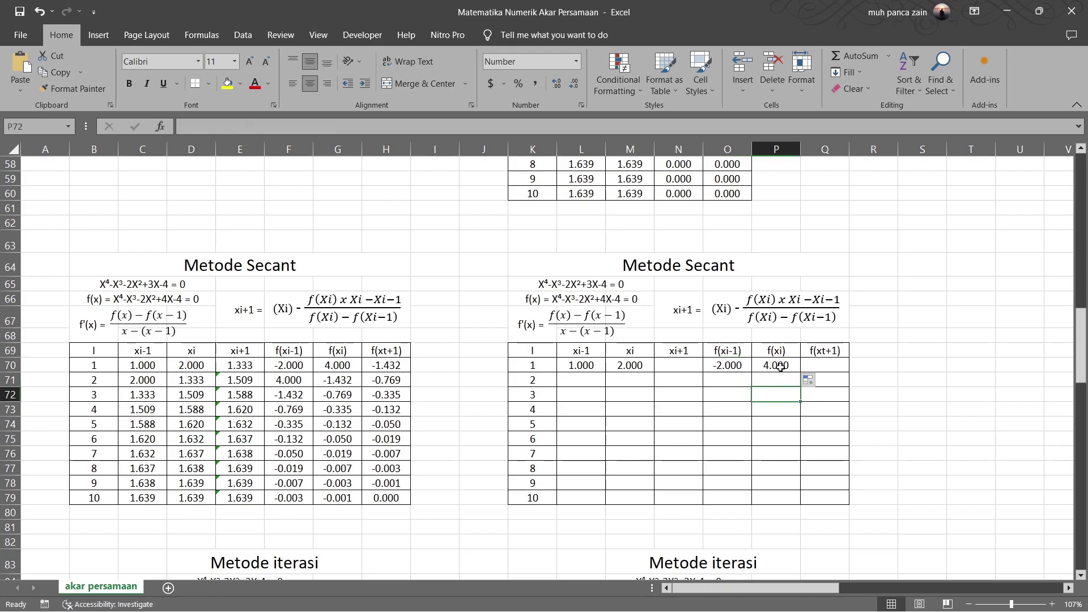
double_click(776, 369)
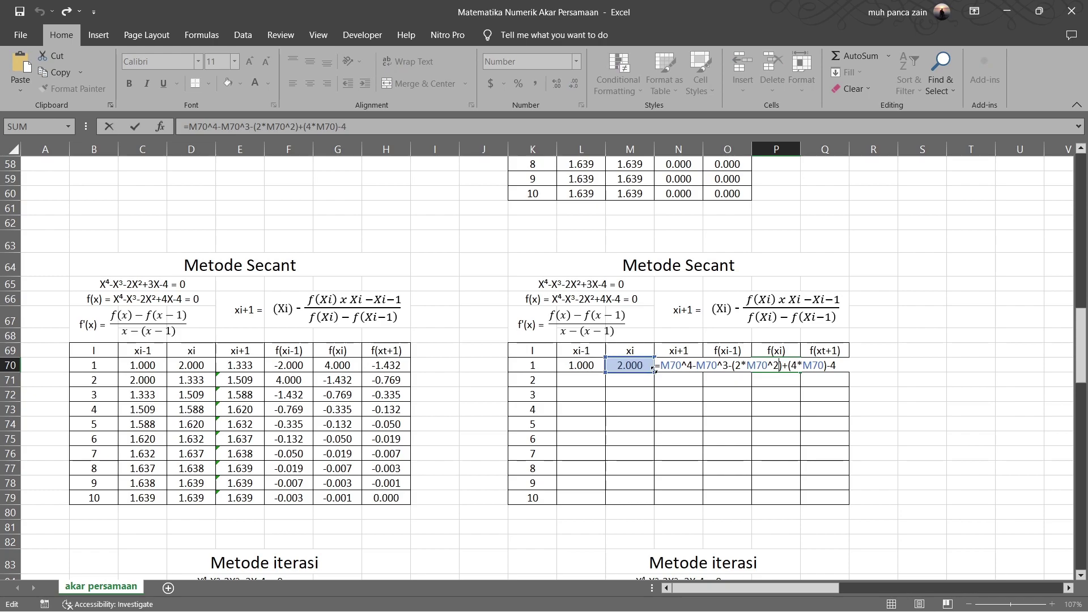
key("ctrl+Return")
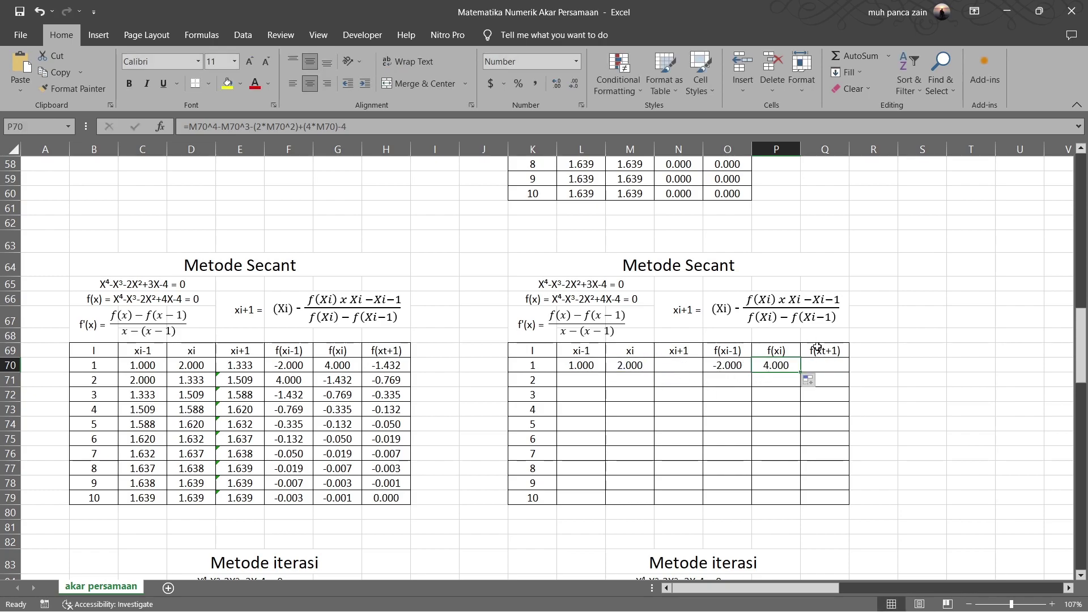
left_click(716, 397)
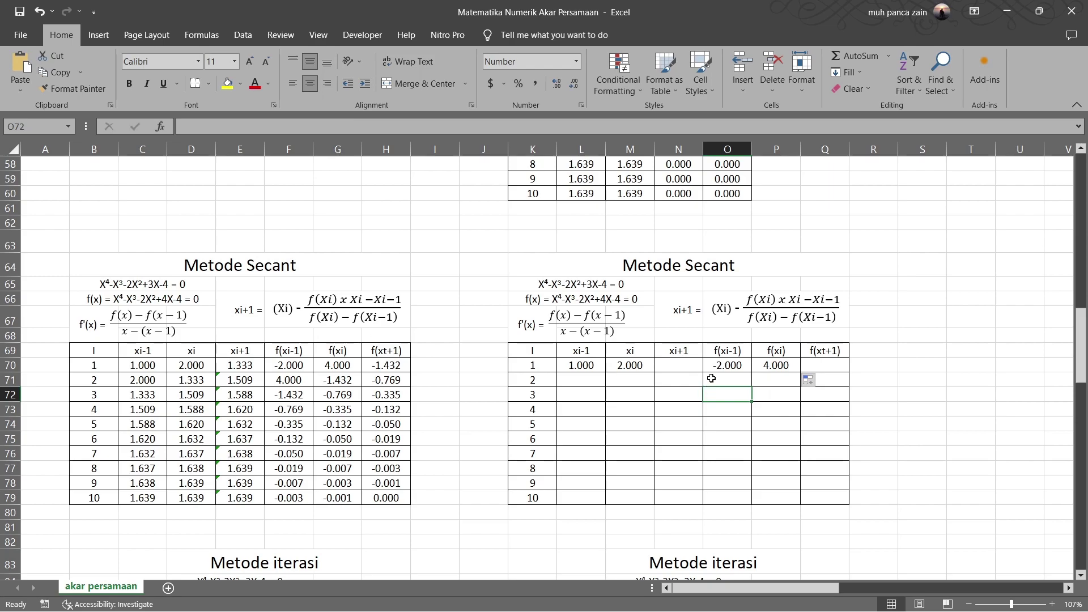
left_click(740, 370)
left_click(773, 374)
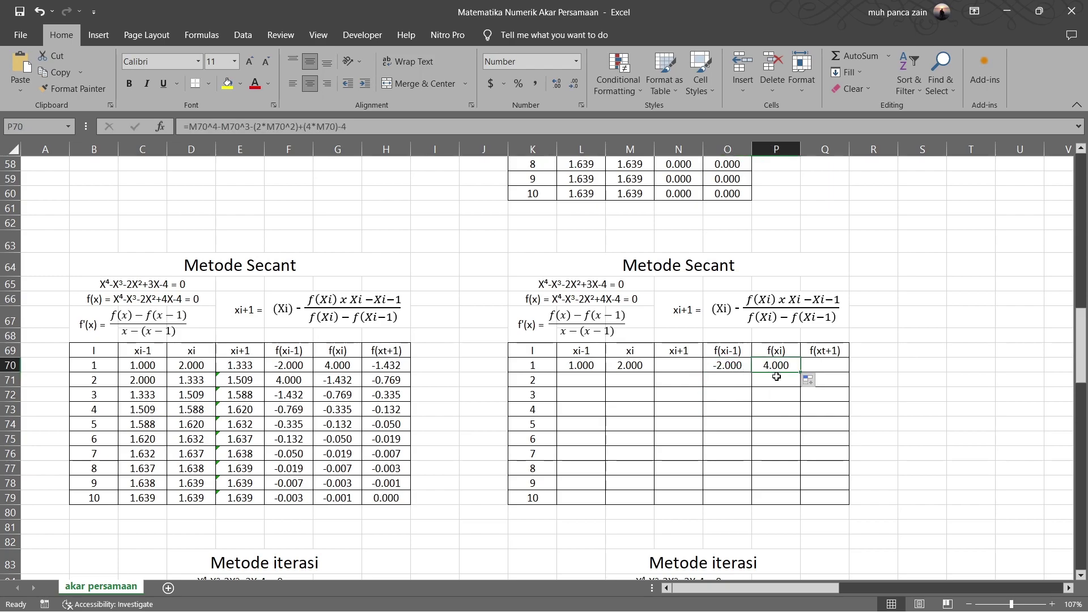
left_click(787, 406)
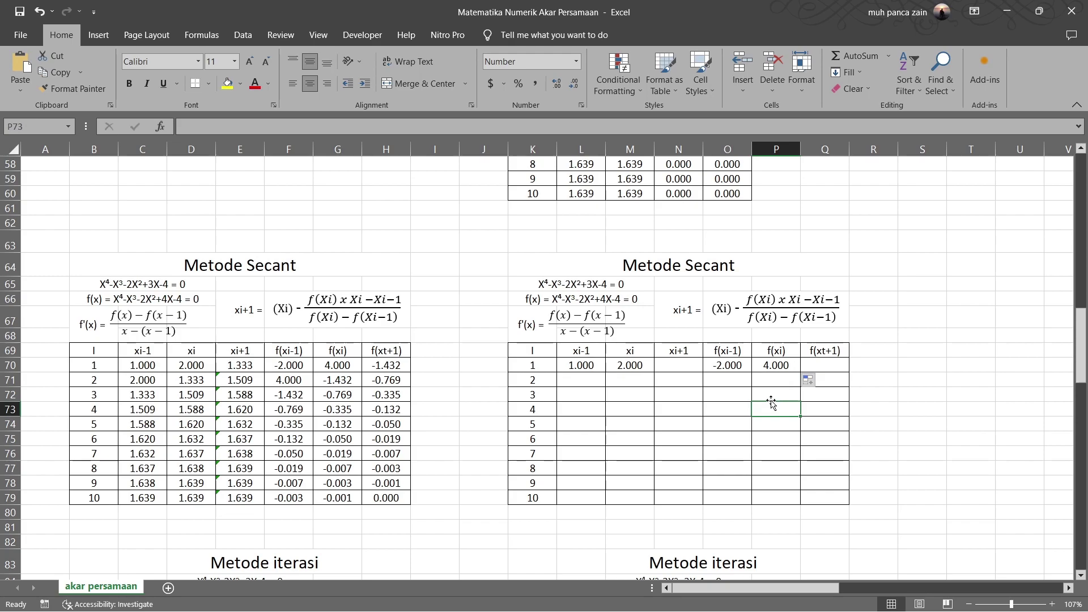
left_click(687, 365)
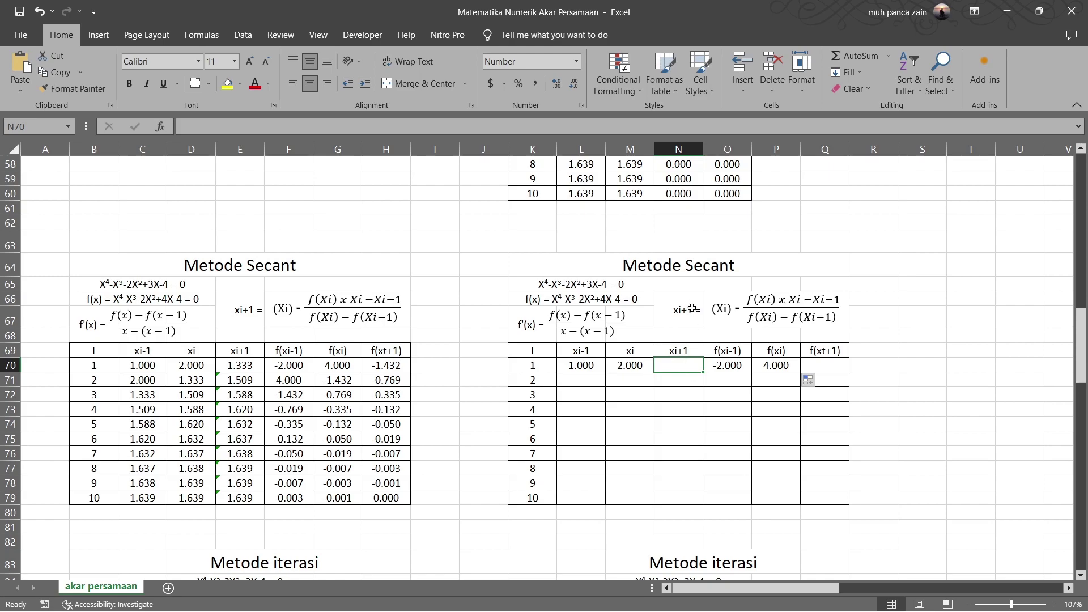
type("=")
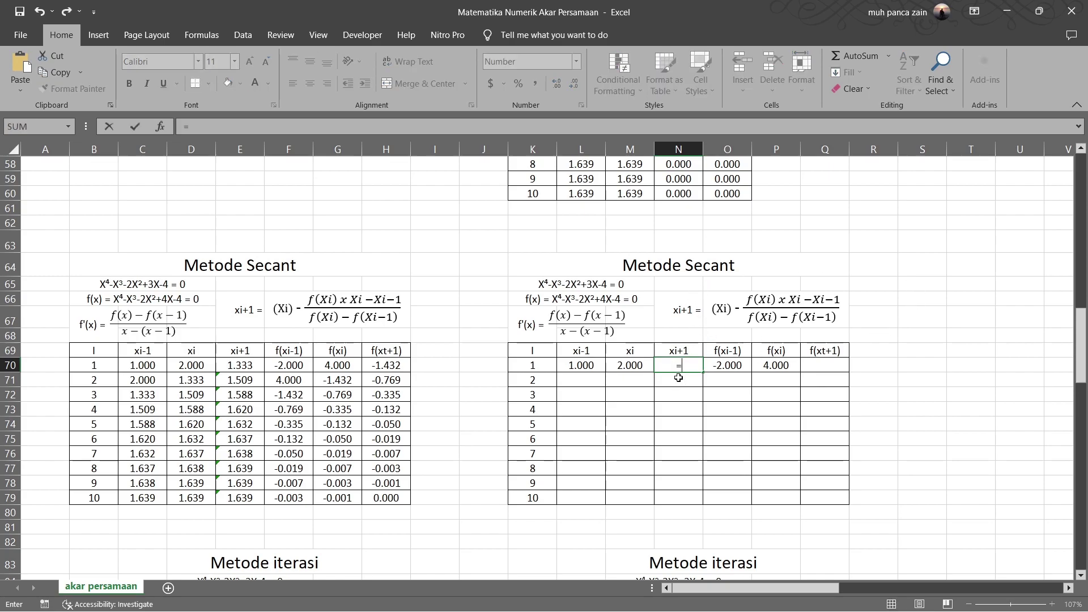
type("(")
type("-")
key("Escape")
- Start the xi+1 formula in N70 as xi minus f(xi) times the difference of xi and xi-1: =M70-(P70*(M70-L70
type("=")
left_click(630, 366)
type("-")
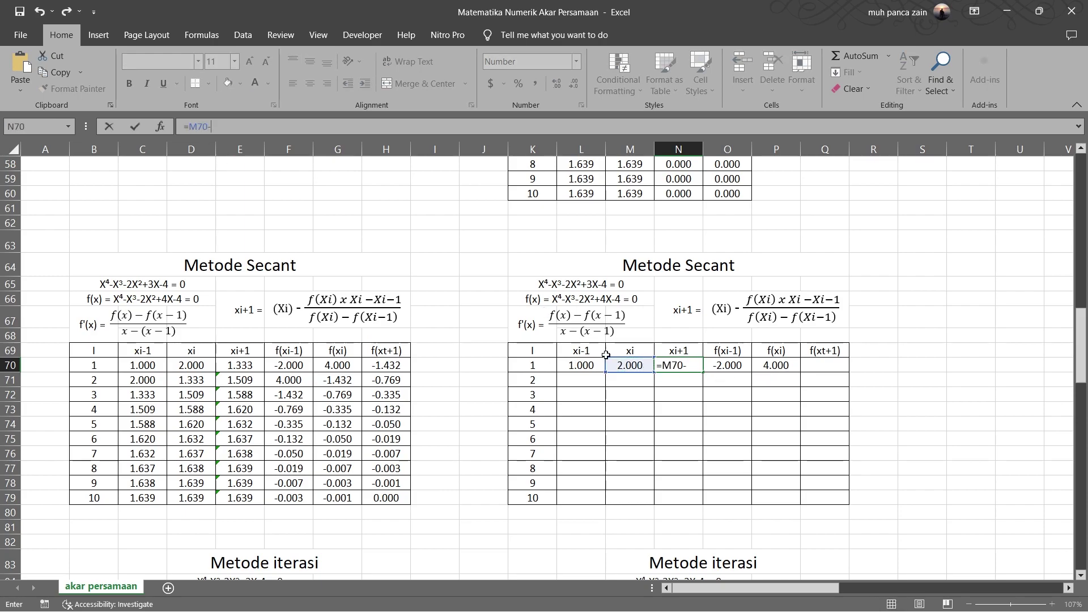
type("(")
left_click(774, 372)
type("*")
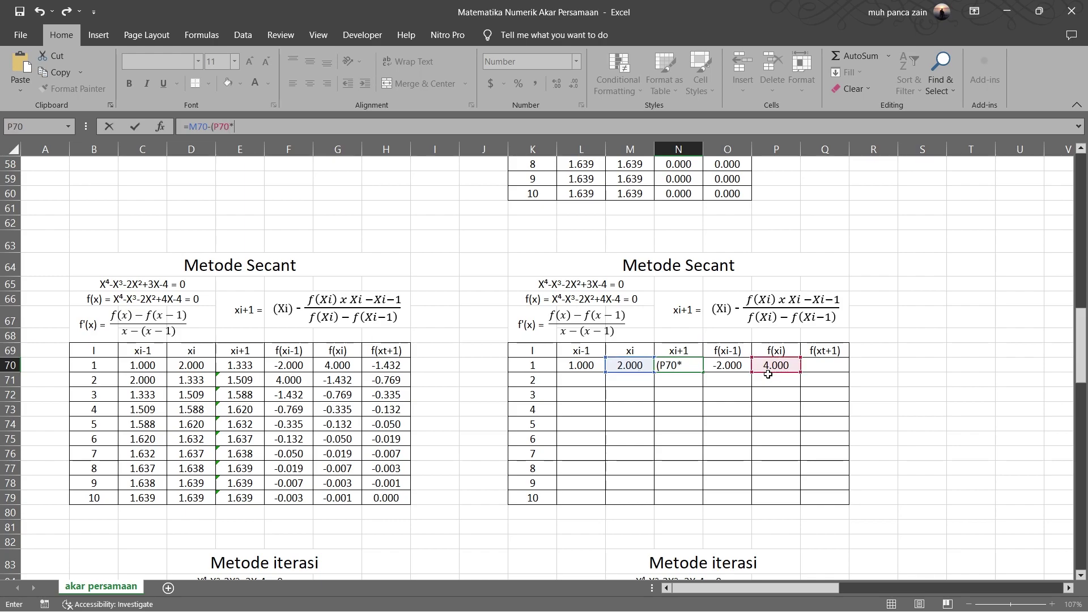
left_click(629, 366)
type("-")
left_click(580, 366)
left_click(235, 126)
type("(")
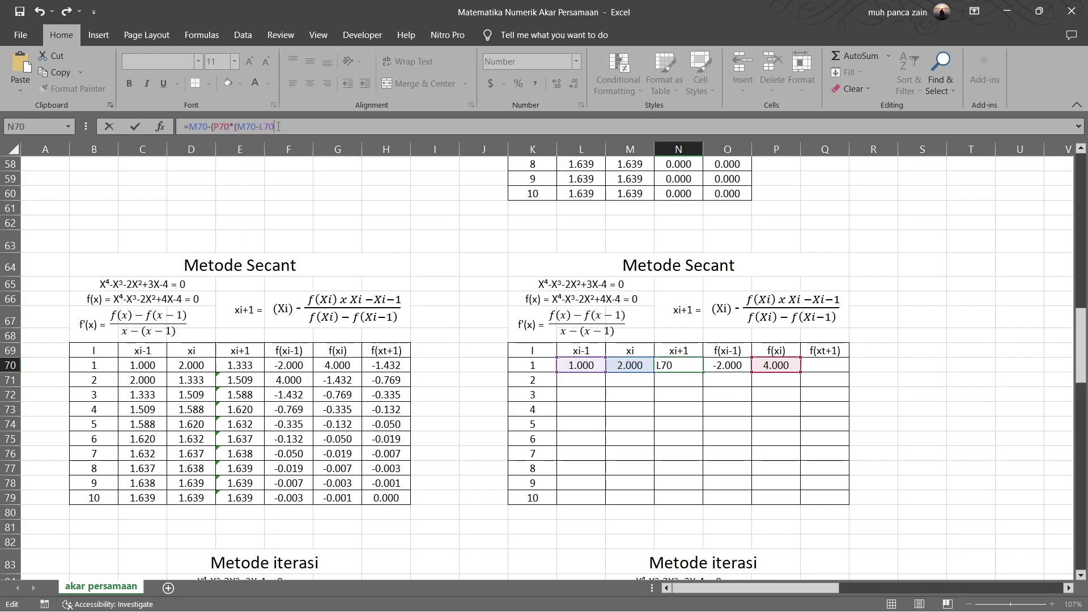
- Complete the xi+1 formula in N70 by grouping the numerator and dividing it by (P70-O70)
left_click(211, 127)
type("(")
left_click(776, 365)
type("-")
left_click(736, 366)
type("))")
key("Return")
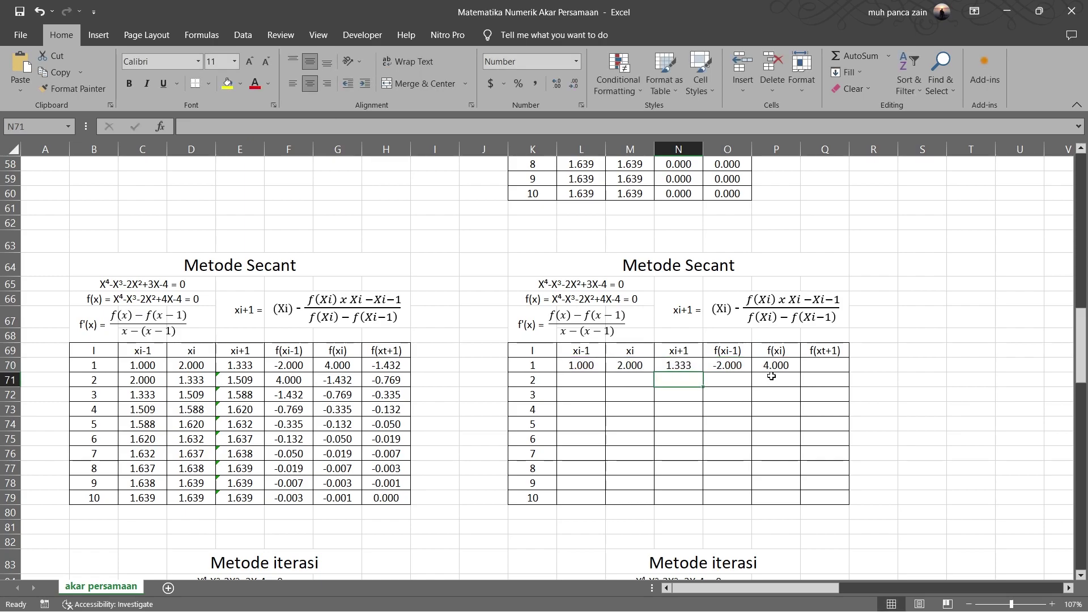
- Correct the header in Q69 to f(x+1)
double_click(823, 351)
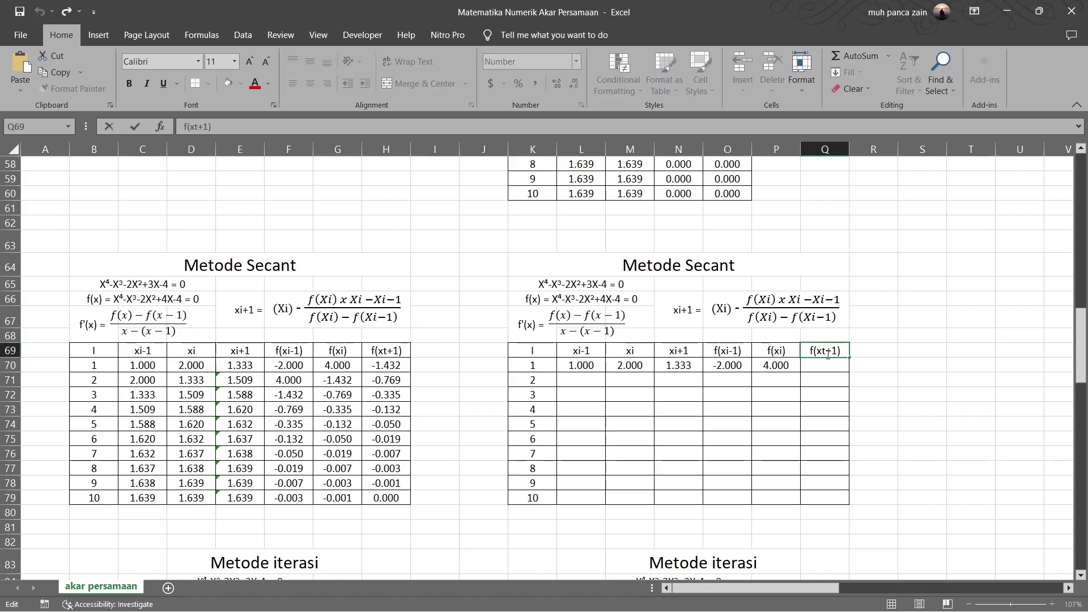
key("BackSpace")
left_click(809, 405)
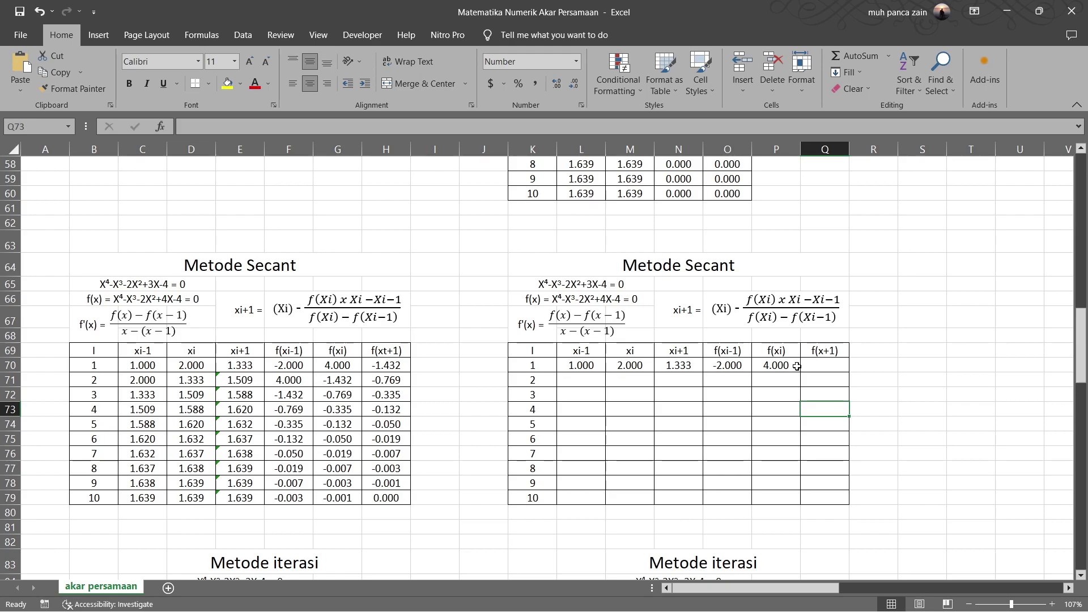
- Fill the f(xi) formula from P70 across to Q70 and check that it refers to xi+1
left_click(793, 367)
left_click_drag(803, 372, 829, 378)
double_click(831, 366)
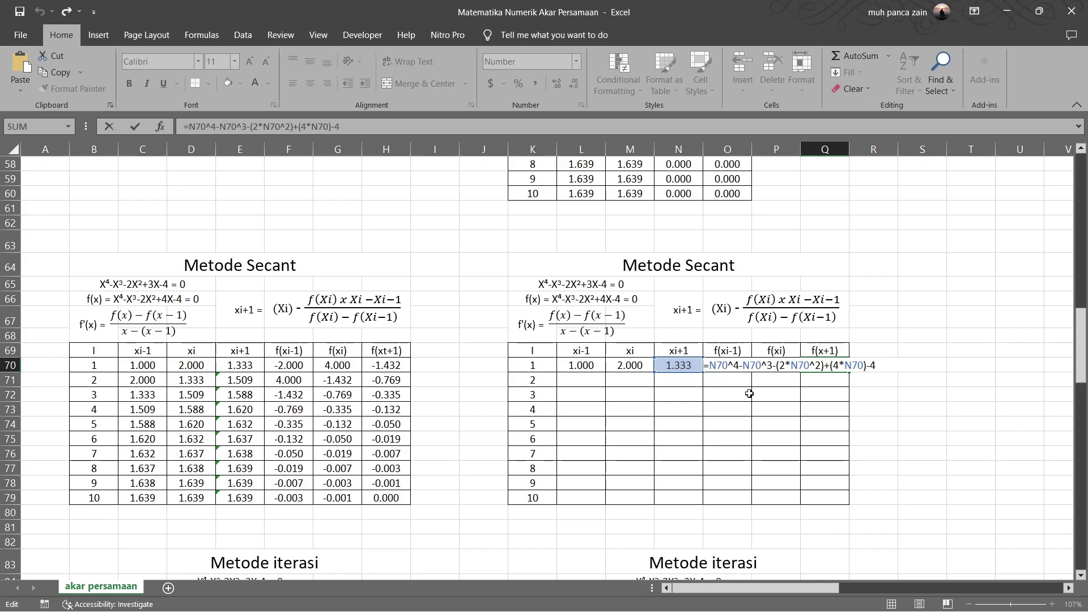
key("Escape")
- Link each xi-1 cell in L71:L79 of the Secant table to the previous row's xi value, from =M70 through =M78
left_click(589, 384)
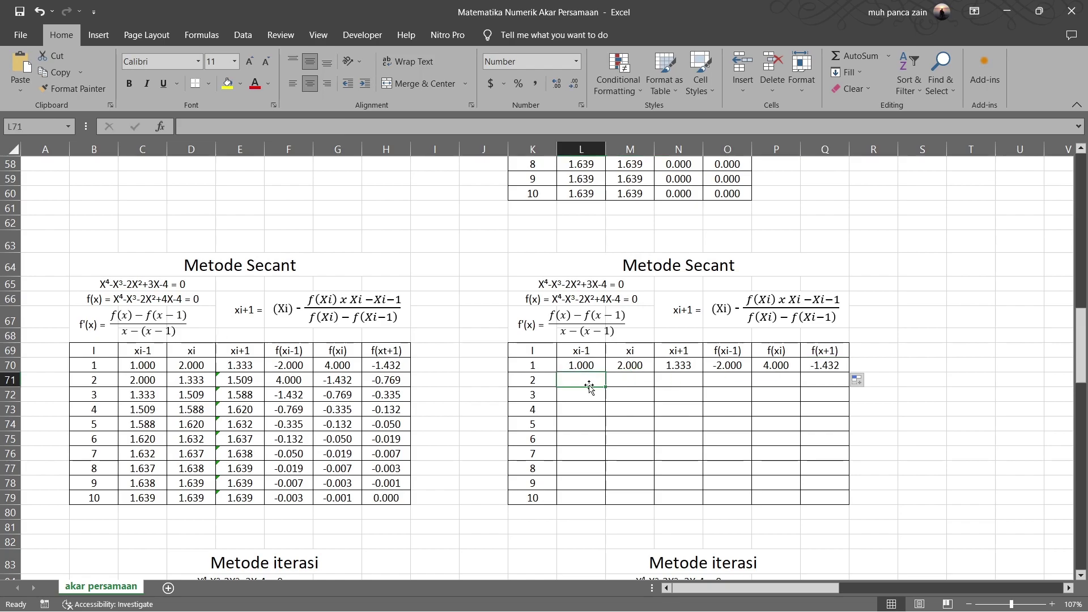
type("=")
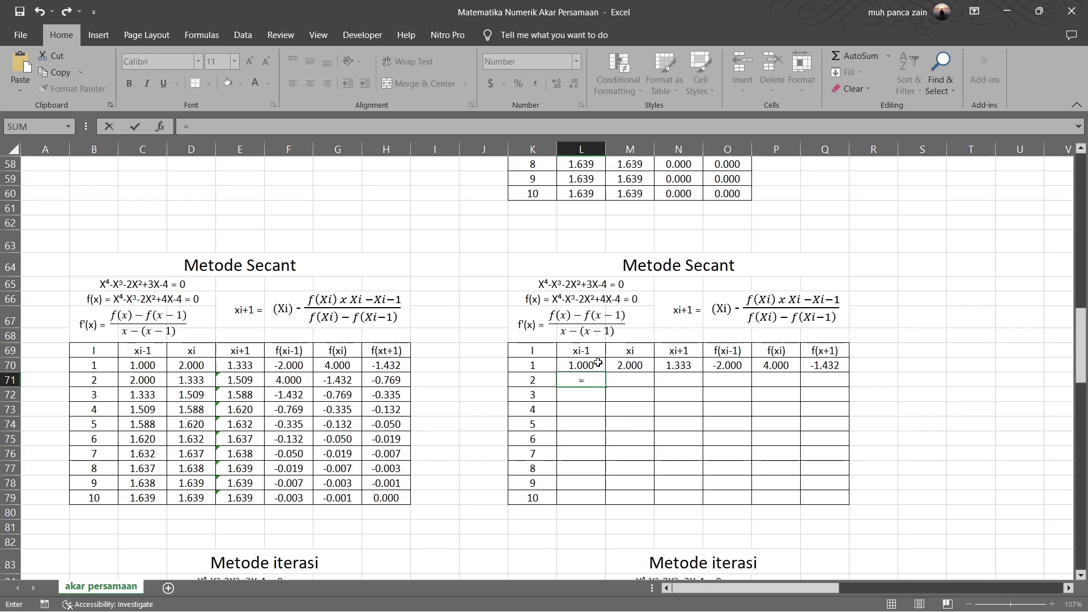
left_click(631, 367)
key("Return")
type("=")
left_click(627, 386)
key("Return")
type("=")
left_click(627, 394)
key("Return")
type("=")
left_click(627, 408)
key("Return")
type("=")
left_click(627, 426)
key("Return")
type("=")
left_click(629, 439)
key("Return")
type("=")
left_click(630, 453)
key("Return")
type("=")
left_click(630, 466)
key("Return")
type("=")
left_click(645, 483)
key("Return")
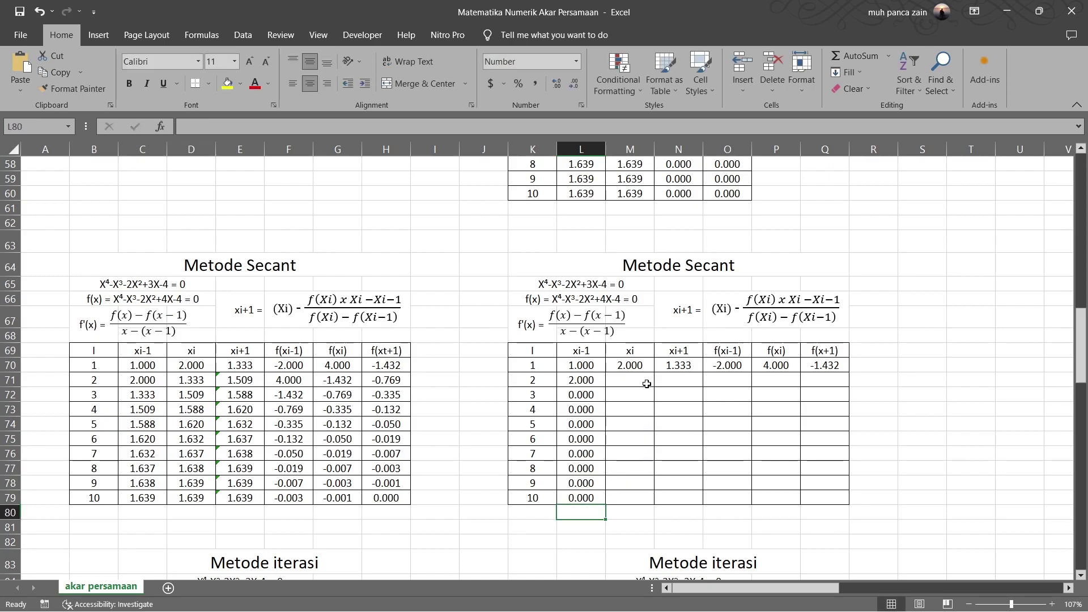
- Link each xi cell in M71:M79 of the Secant table to the previous row's xi+1 value, from =N70 through =N78
left_click(645, 380)
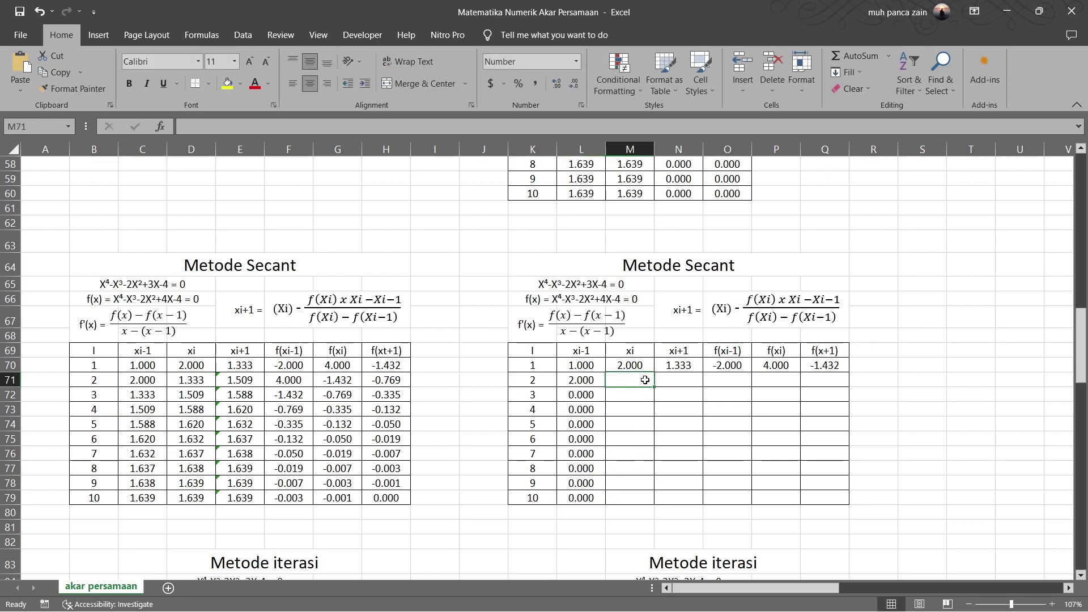
type("=")
left_click(683, 363)
key("Return")
type("=")
left_click(684, 378)
key("Return")
key("equal")
left_click(684, 392)
key("Return")
type("=")
left_click(684, 407)
key("Return")
type("=")
left_click(683, 422)
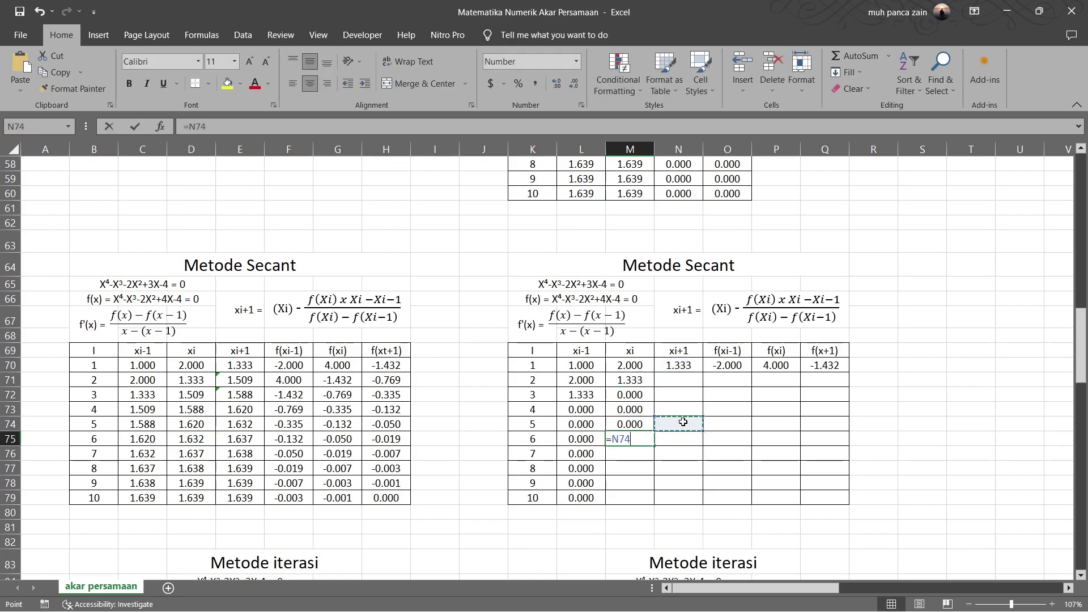
key("Return")
type("=")
left_click(685, 437)
key("Return")
type("=")
left_click(687, 452)
key("Return")
type("=")
left_click(688, 463)
key("Return")
type("=")
left_click(686, 482)
key("Return")
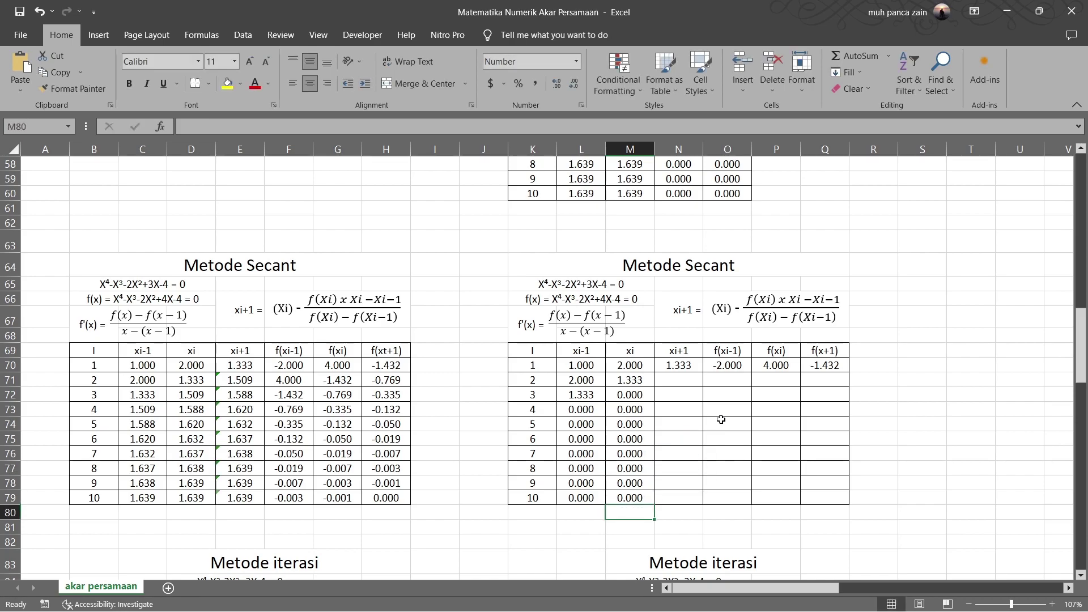
- Link each f(xi-1) cell in O71:O79 to the previous row's f(xi) value, from =P70 through =P78
left_click(724, 378)
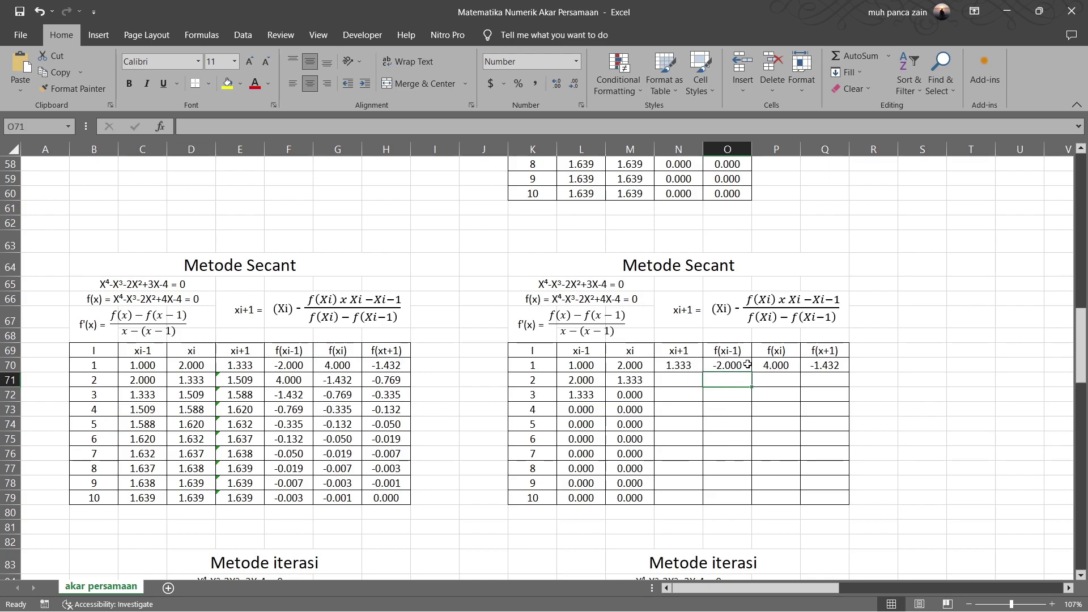
type("=")
left_click(779, 367)
key("Return")
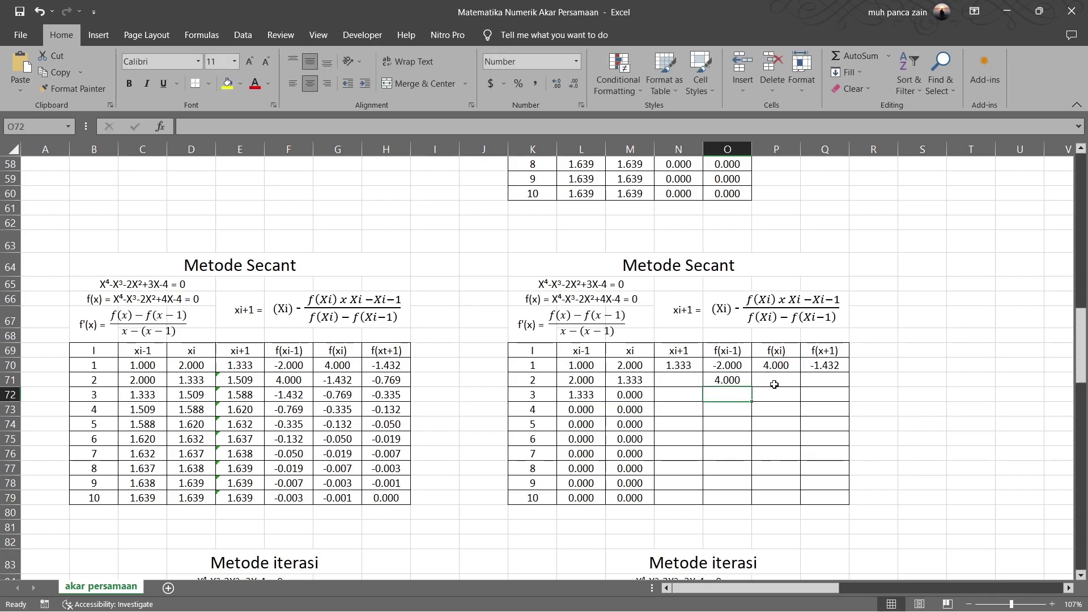
type("=")
left_click(775, 385)
key("Return")
type("=")
left_click(776, 395)
key("Return")
type("=")
left_click(776, 410)
key("Return")
type("=")
left_click(776, 425)
key("Return")
type("=")
left_click(776, 439)
key("Return")
type("=")
left_click(777, 454)
key("Return")
type("=")
left_click(776, 468)
key("Return")
type("=")
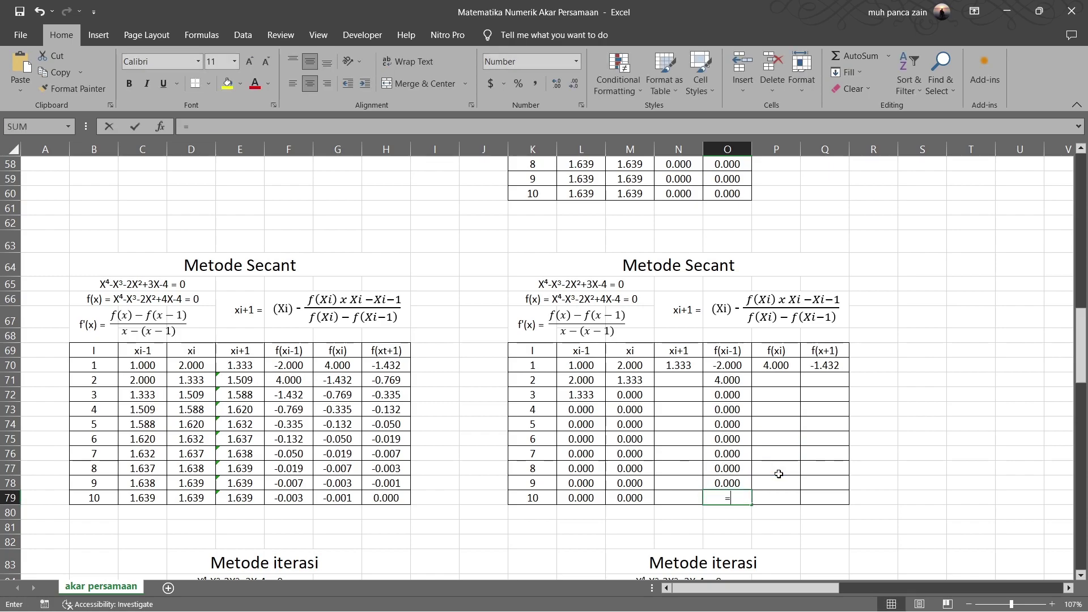
left_click(779, 479)
key("Return")
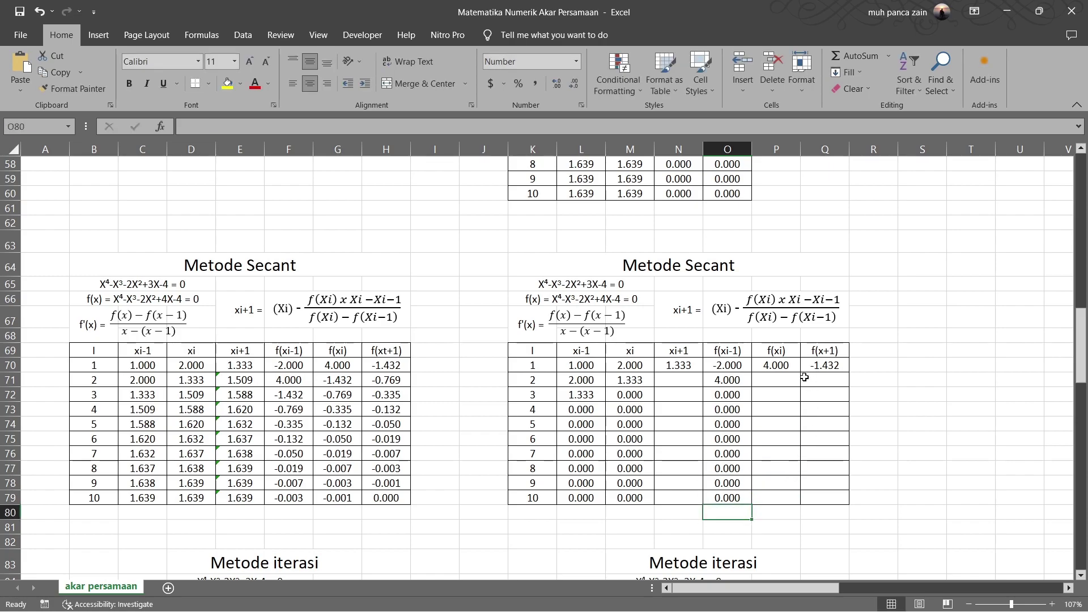
- Link each f(xi) cell in P71:P79 to the previous row's f(x+1) value, from =Q70 through =Q78
left_click(798, 380)
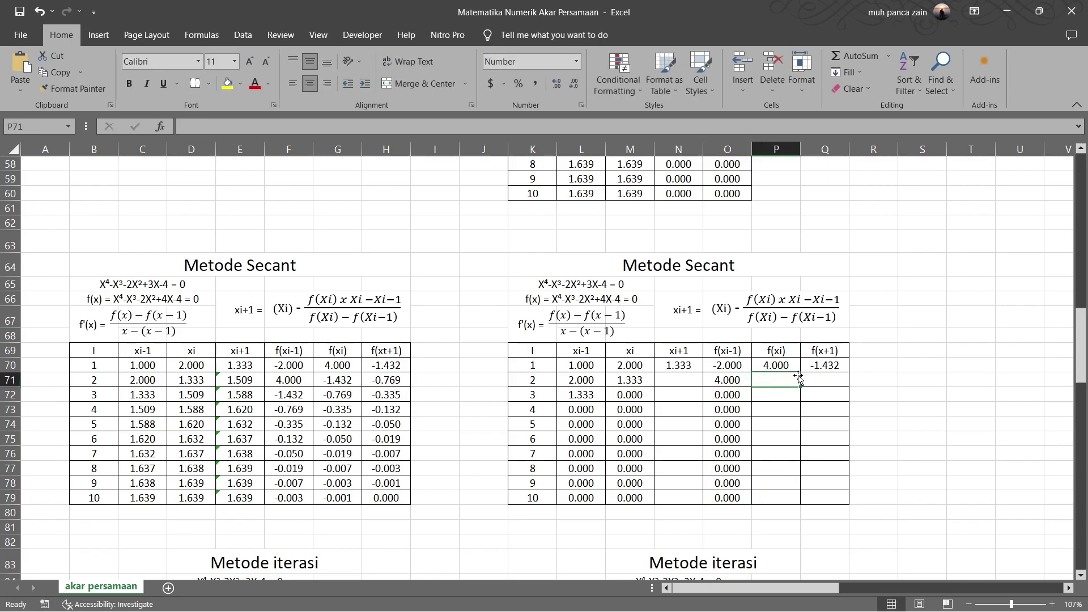
type("=")
left_click(826, 367)
key("Return")
type("=")
left_click(823, 379)
key("Return")
type("=")
left_click(815, 392)
key("Return")
type("=")
left_click(819, 409)
key("Return")
type("=")
left_click(817, 425)
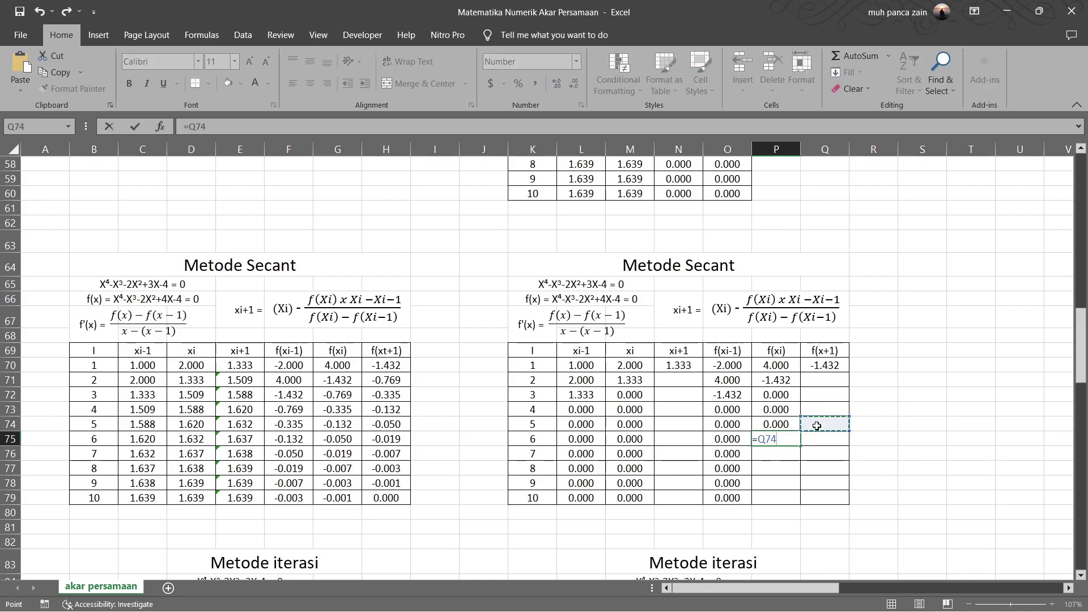
key("Return")
type("=")
left_click(817, 439)
type("=")
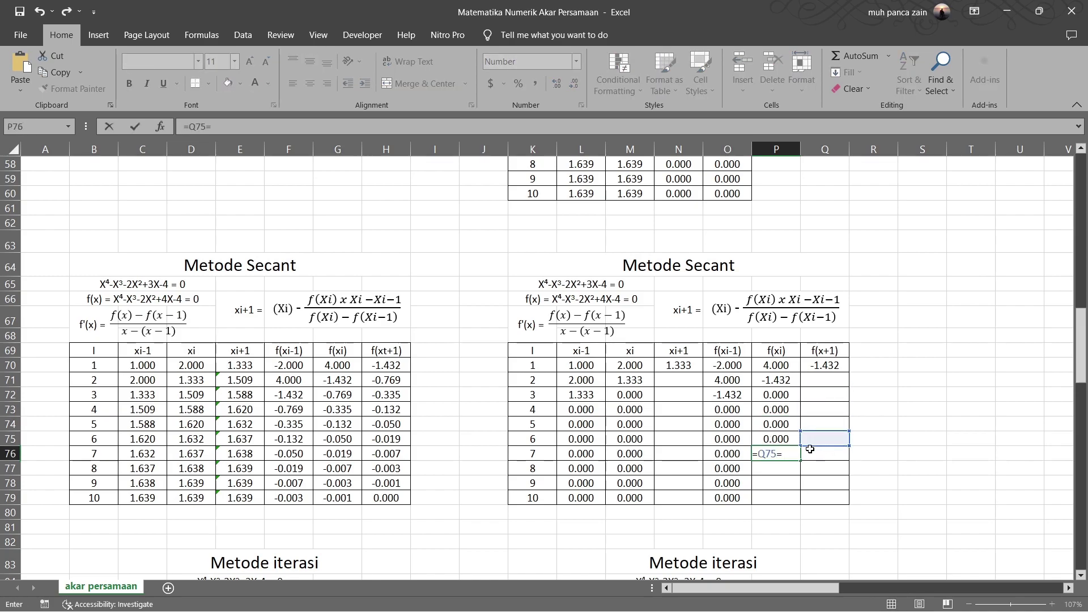
key("Return")
type("=")
left_click(821, 452)
key("Return")
type("=")
left_click(818, 467)
key("Return")
type("=")
left_click(817, 481)
key("Return")
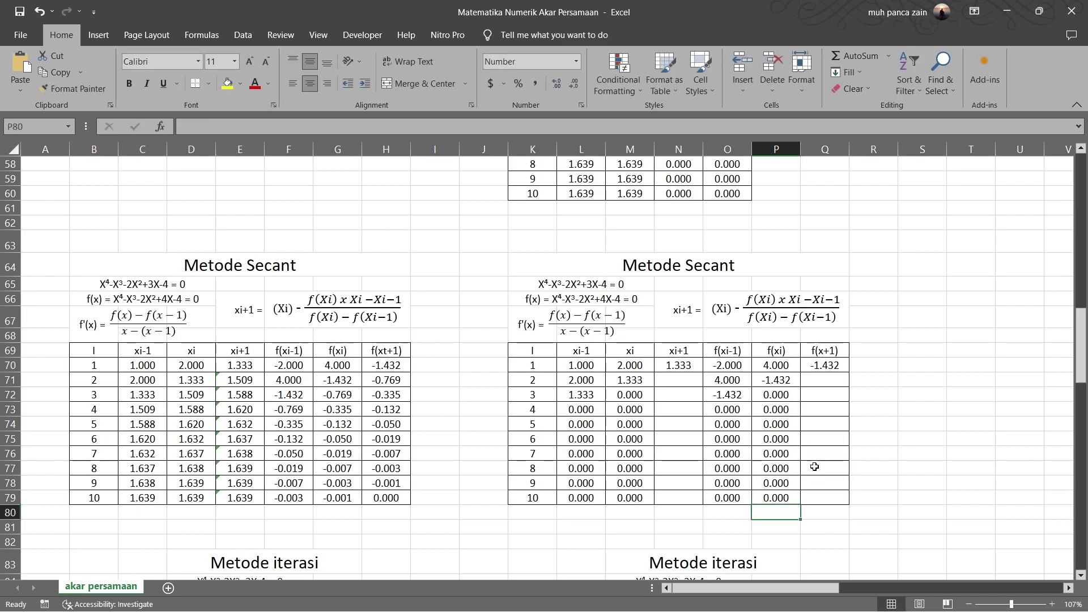
- Fill the xi+1 formula from N70 down to N79 and the f(x+1) formula from Q70 down to Q79
left_click(675, 367)
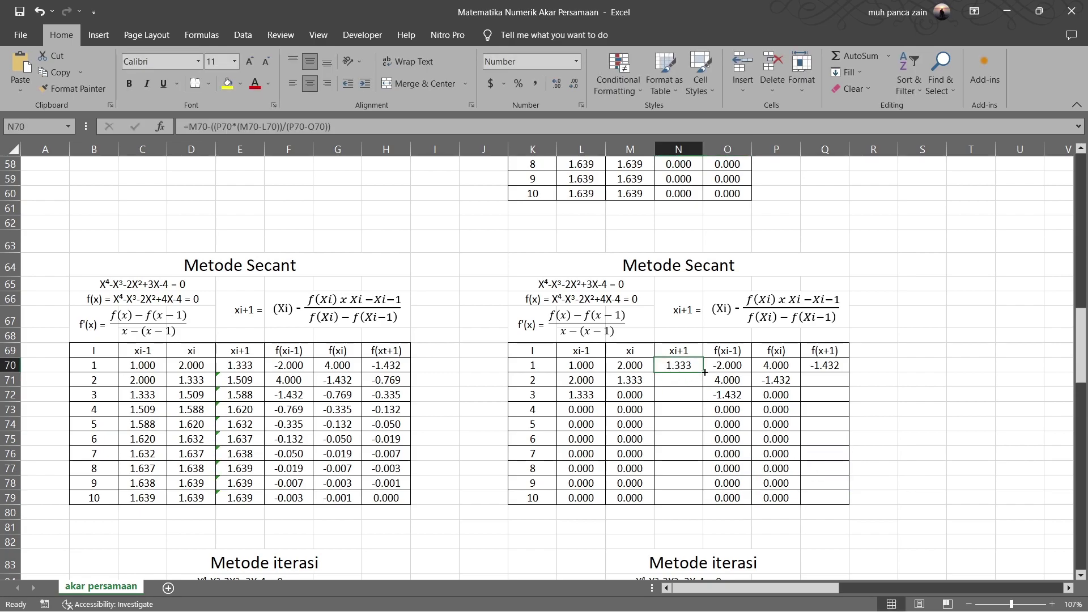
left_click_drag(702, 372, 704, 503)
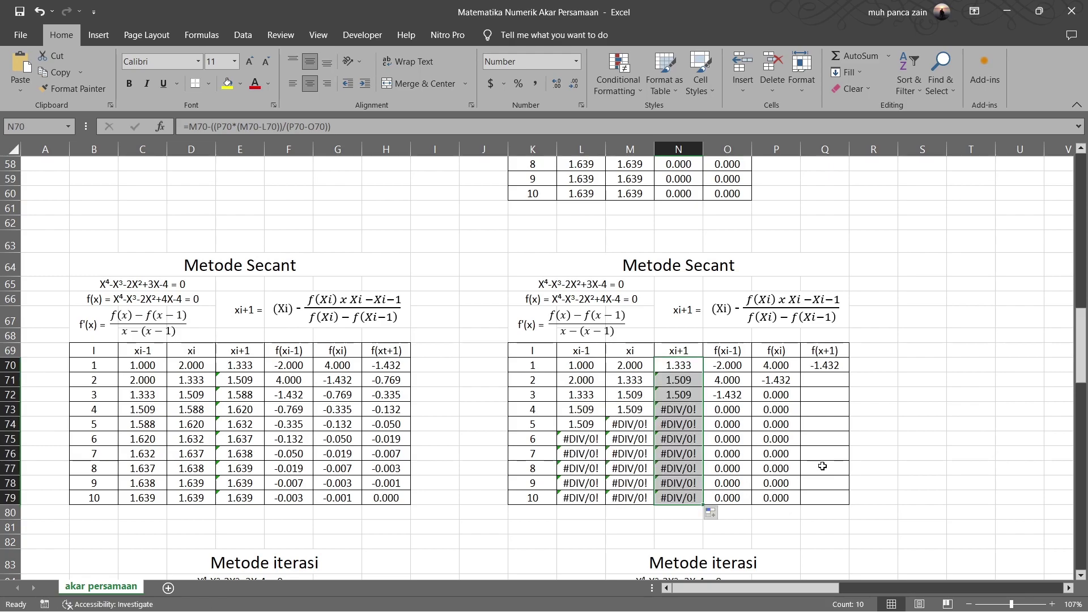
left_click(818, 364)
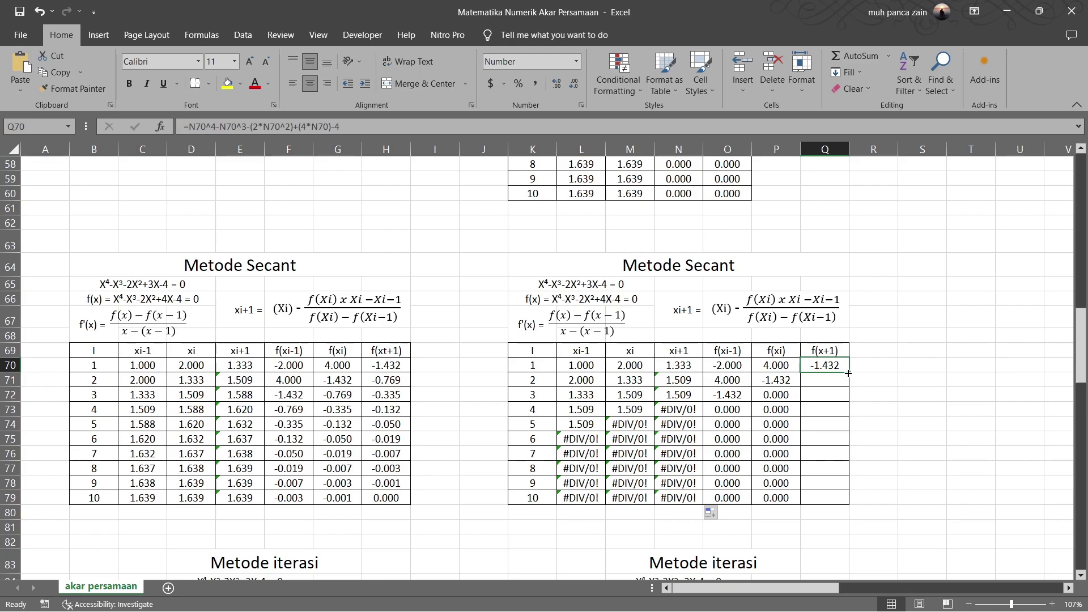
left_click_drag(850, 371, 847, 503)
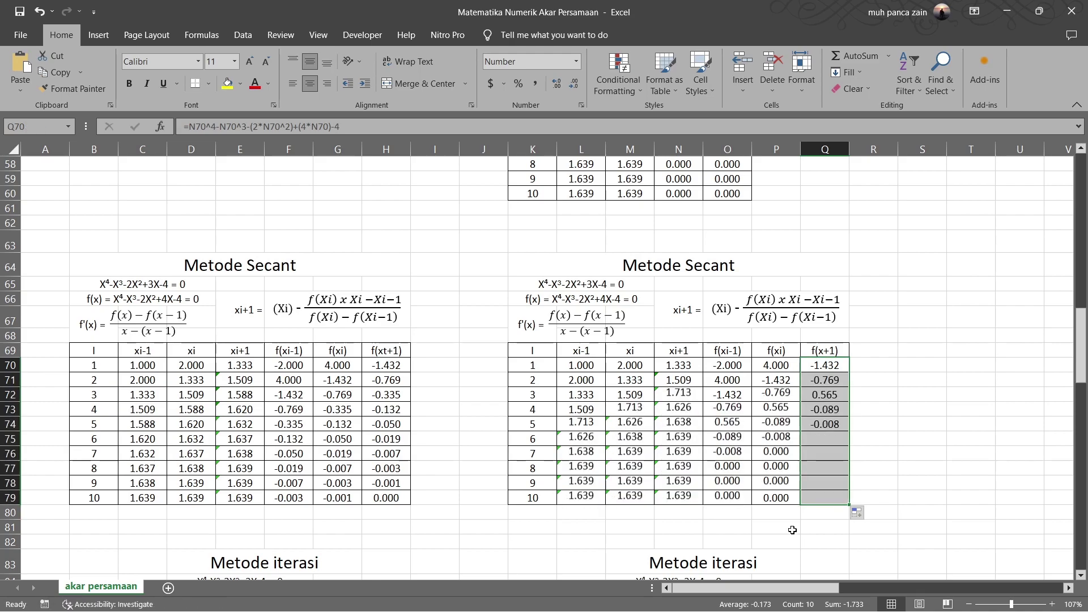
left_click(769, 552)
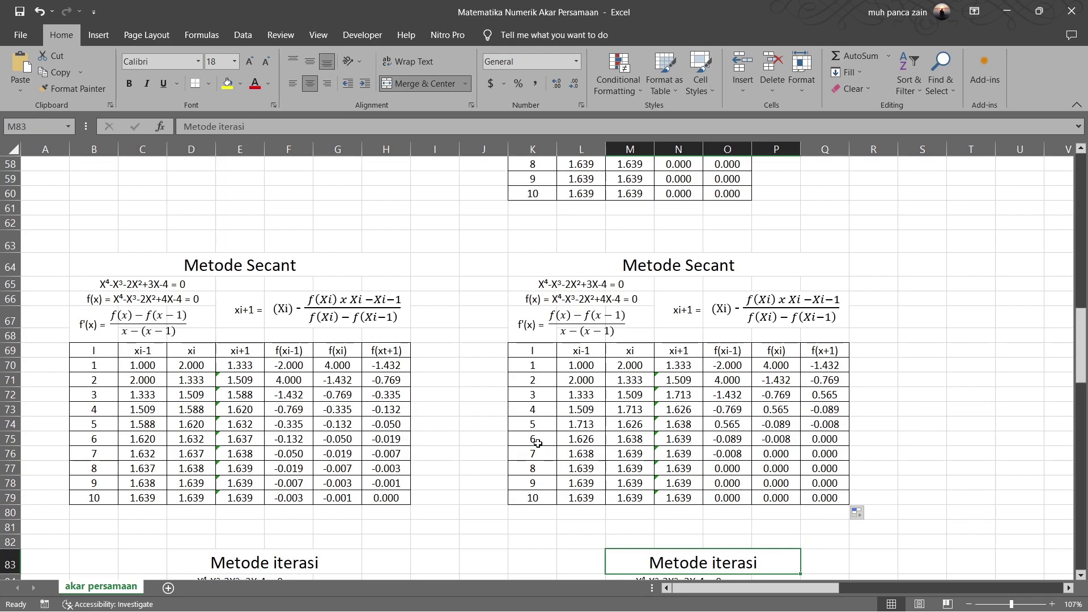
- Make the iteration 6 row of the Secant table, K75:Q75, bold
left_click_drag(539, 440, 826, 438)
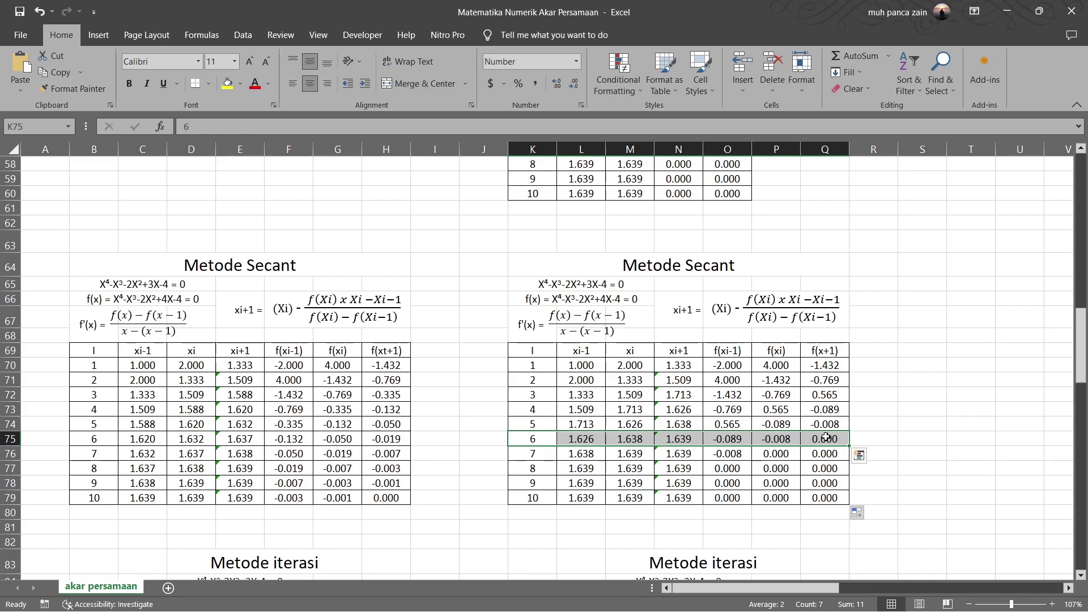
key("ctrl+b")
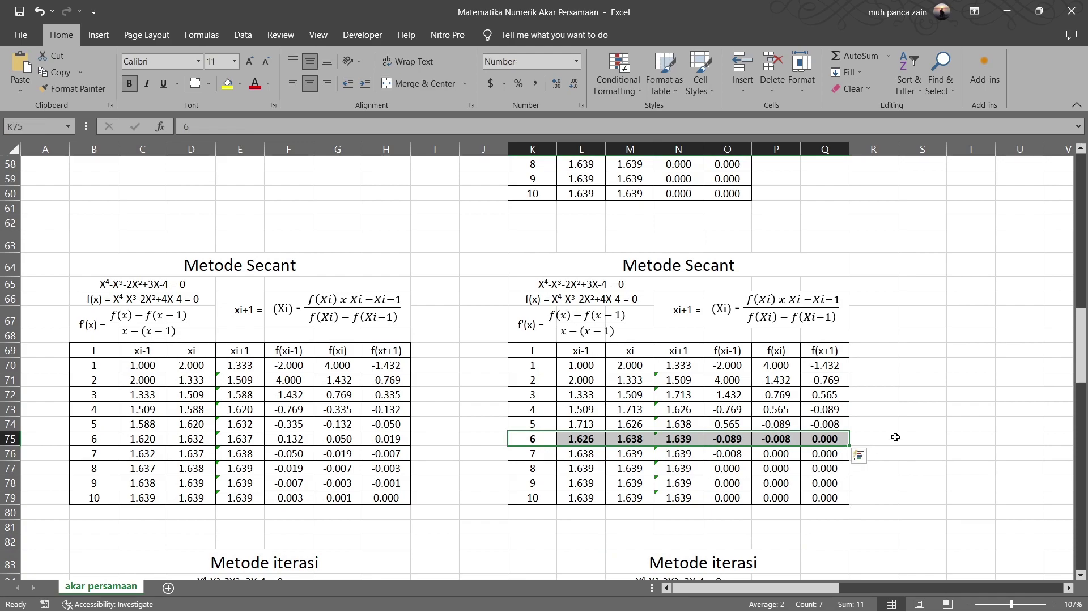
left_click(913, 411)
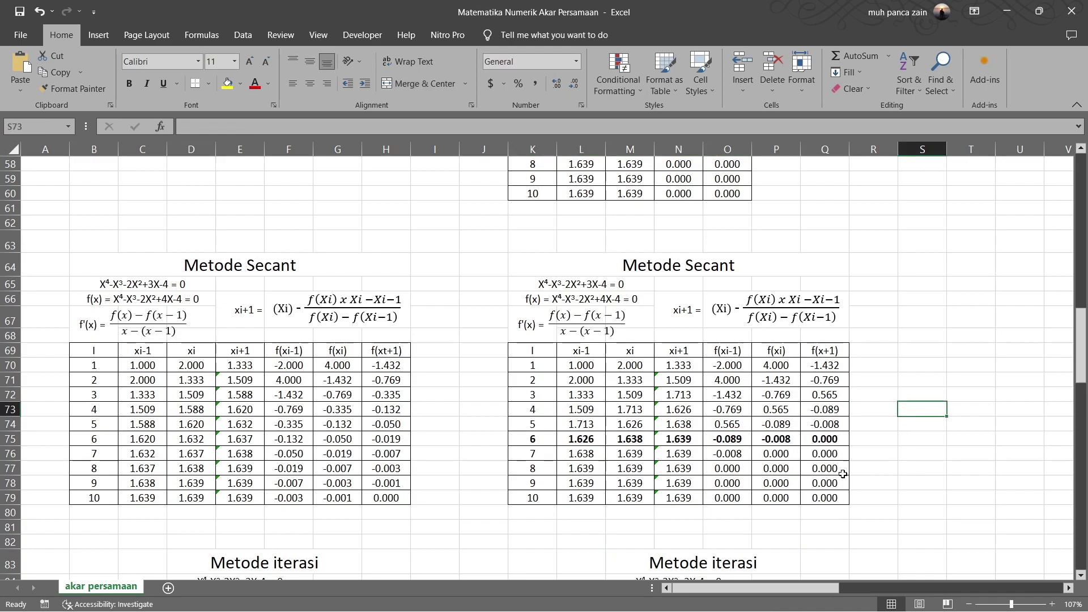
- Examine how the equation above the empty Metode iterasi table is rearranged into the X formula in M84:M86 used for xi+1
scroll(843, 474, "down", 5)
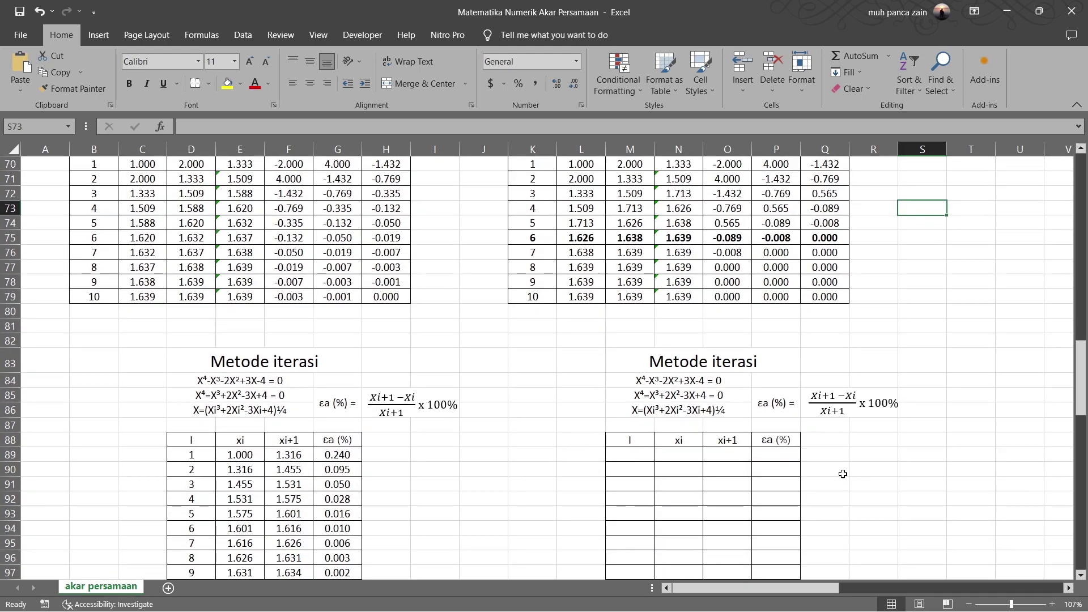
scroll(843, 474, "down", 1)
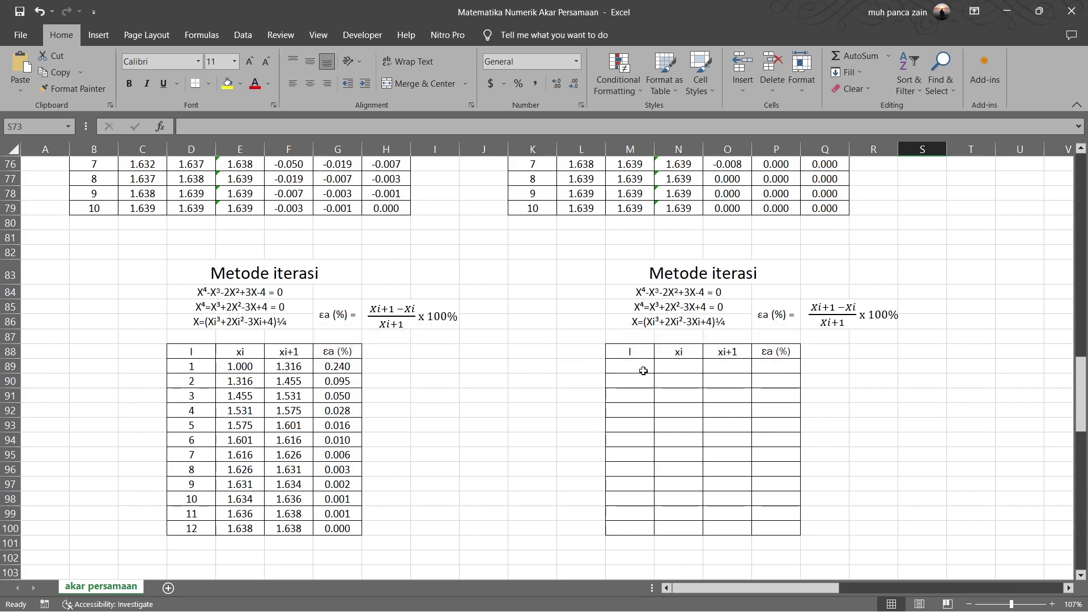
left_click(620, 297)
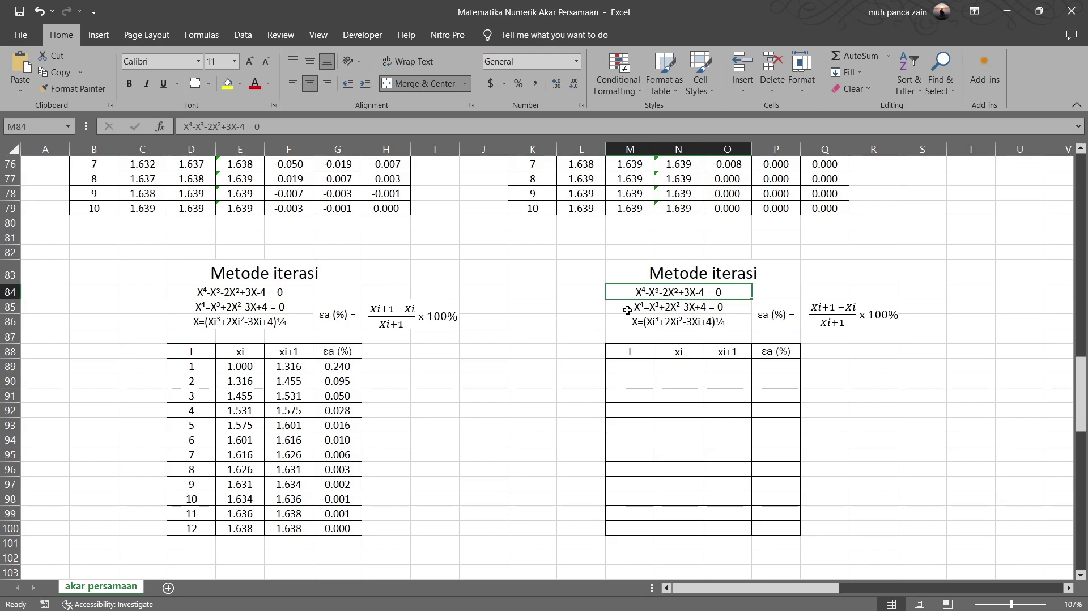
left_click(628, 310)
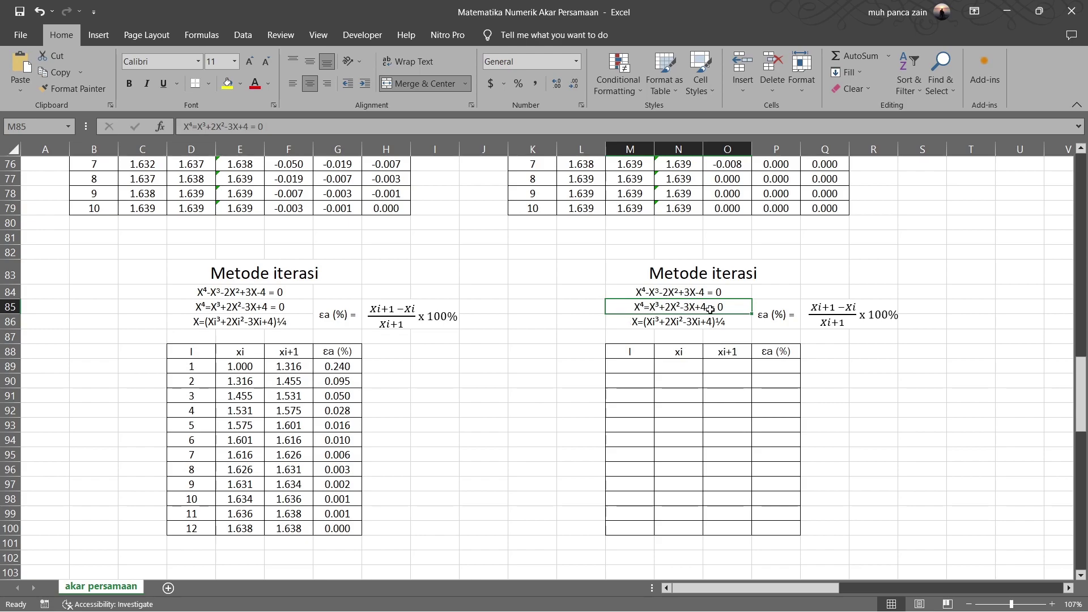
left_click(635, 324)
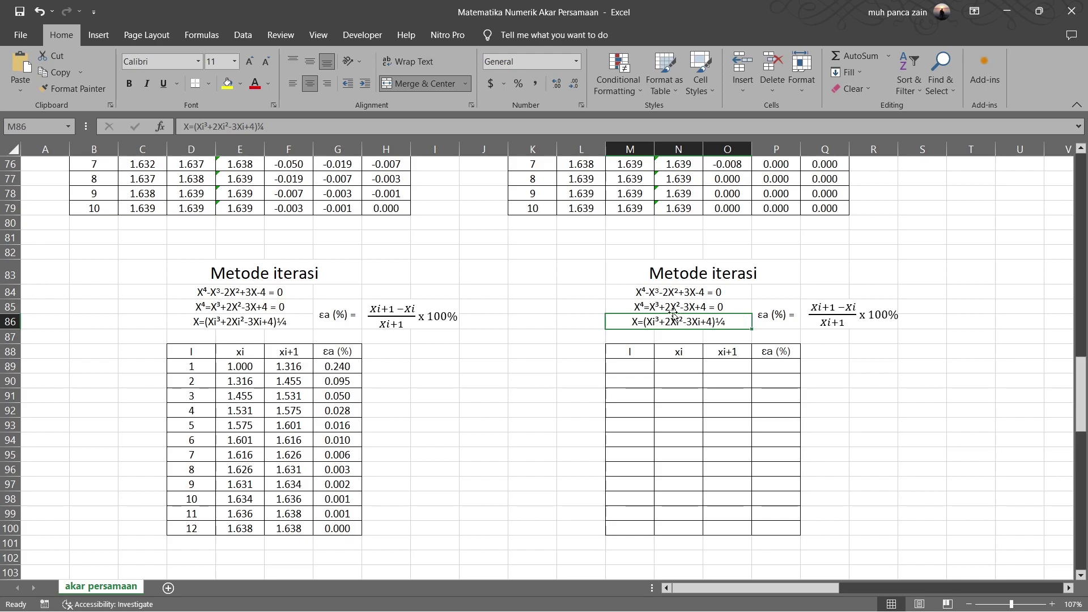
left_click(635, 308)
left_click(633, 295)
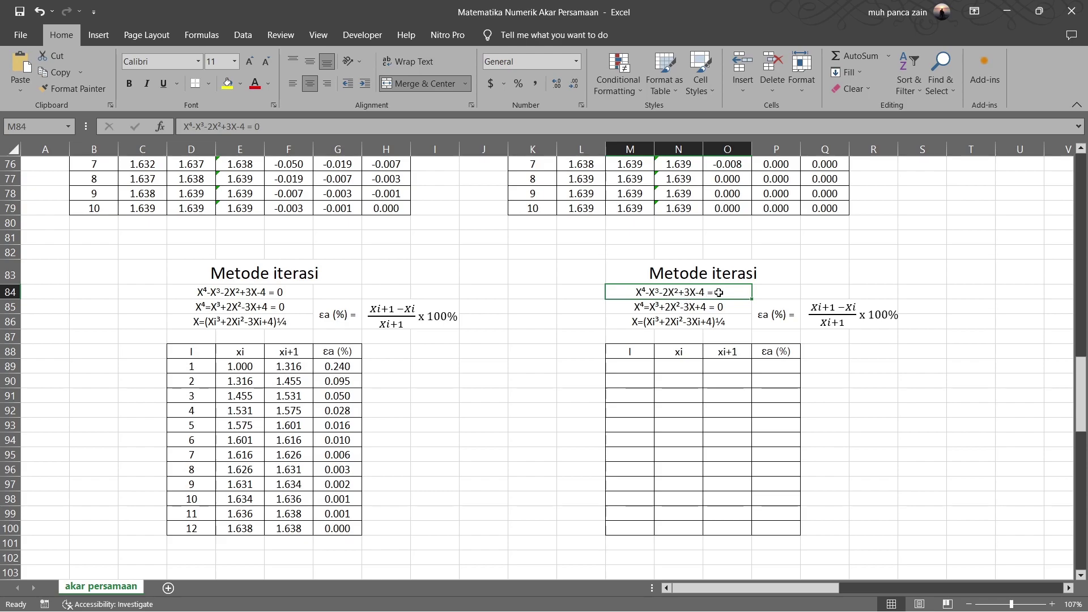
left_click(632, 311)
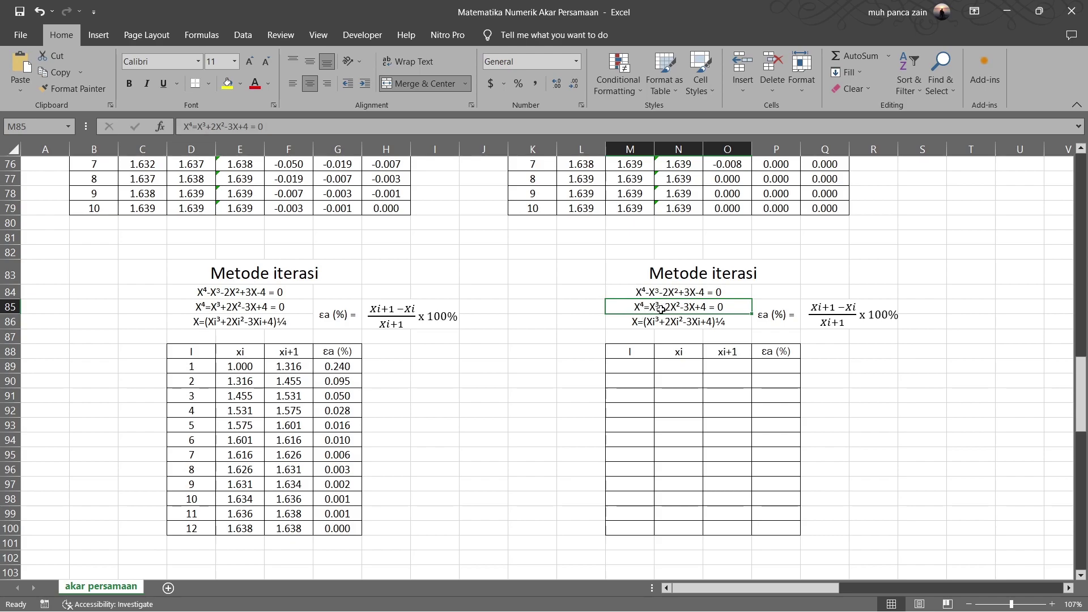
left_click(634, 328)
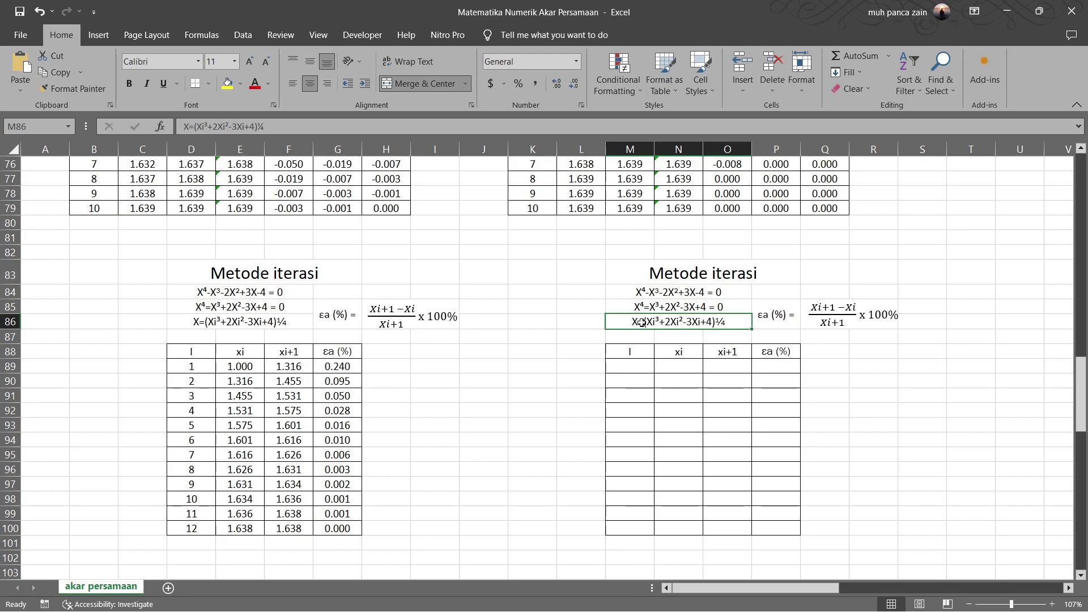
left_click(727, 335)
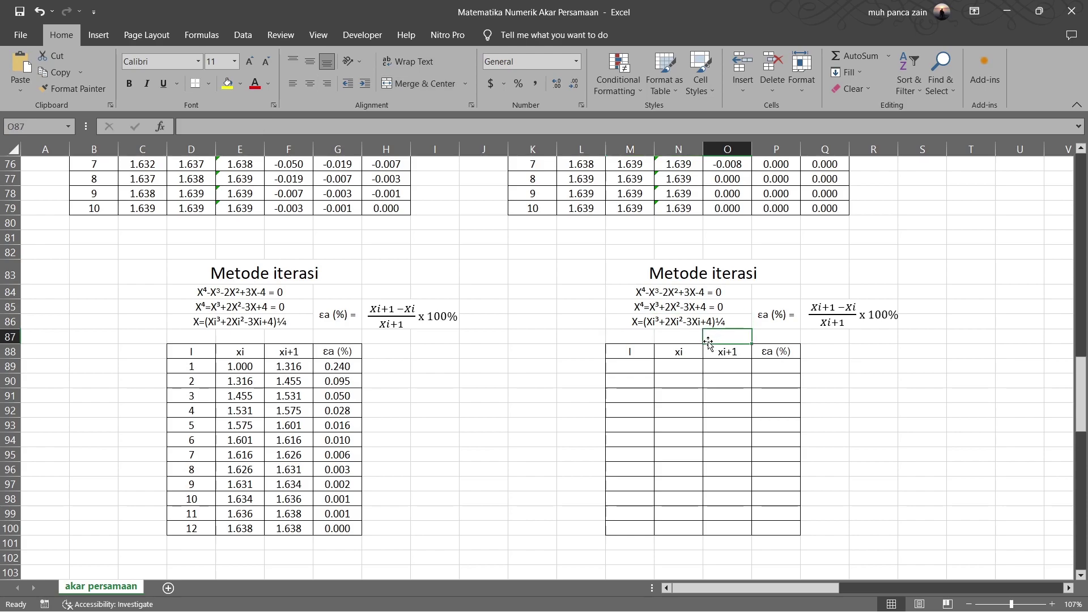
left_click_drag(629, 293, 643, 325)
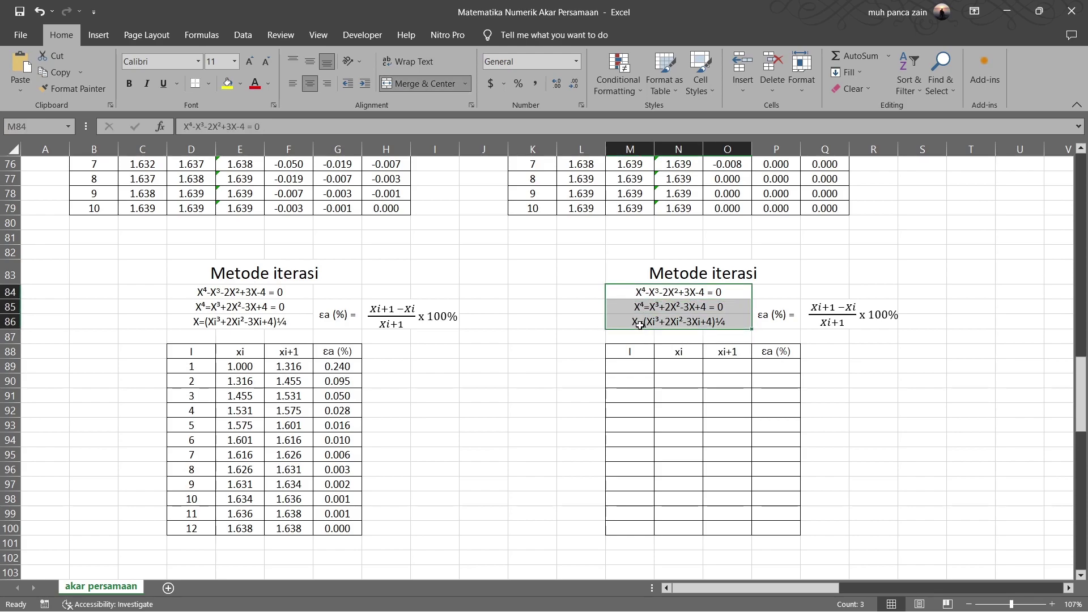
left_click(639, 324)
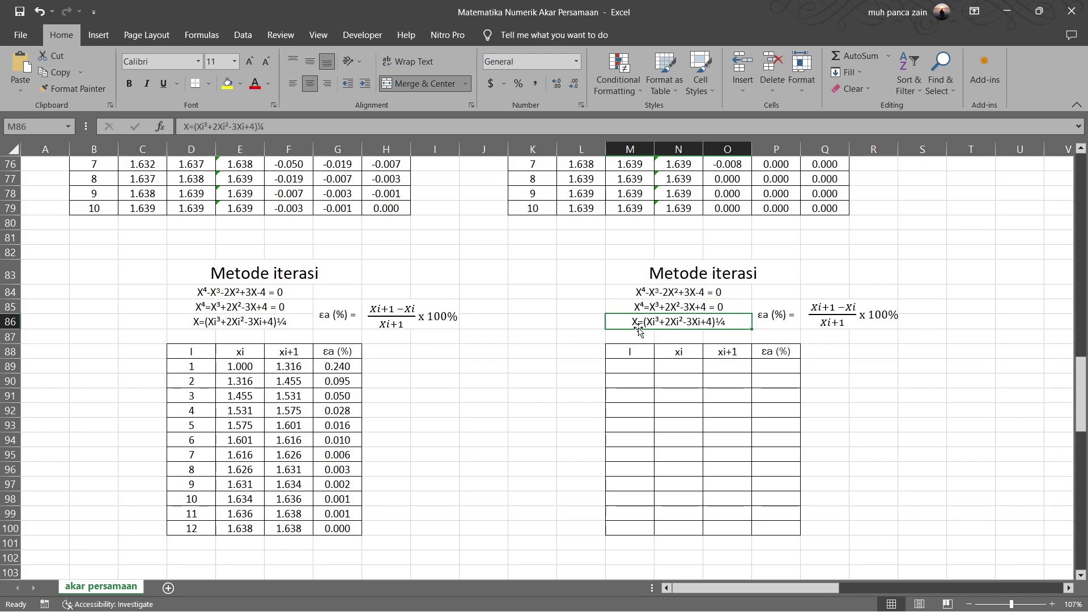
left_click(723, 366)
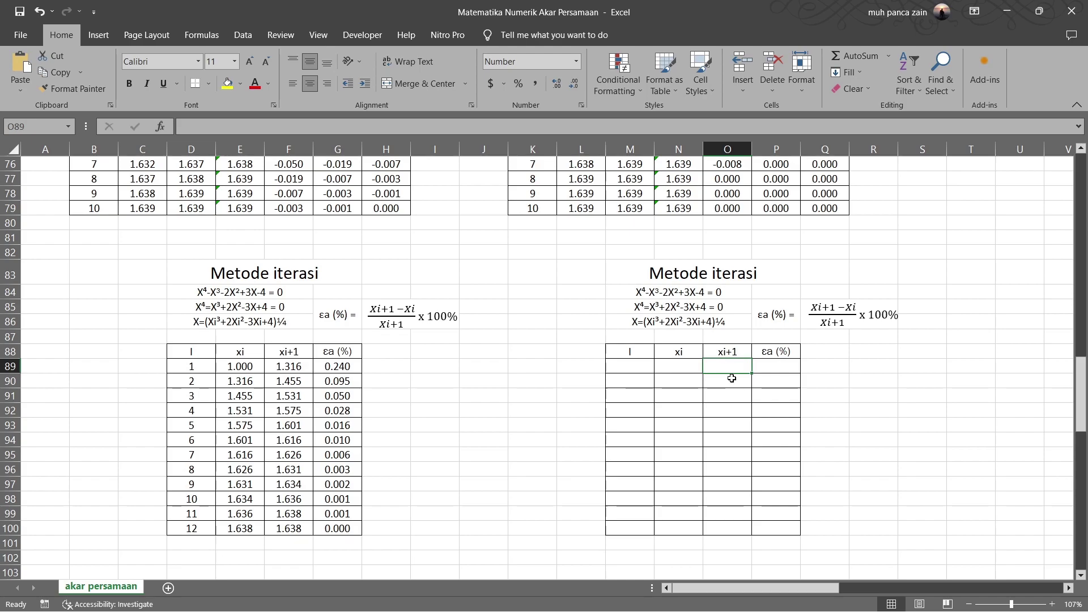
left_click(660, 328)
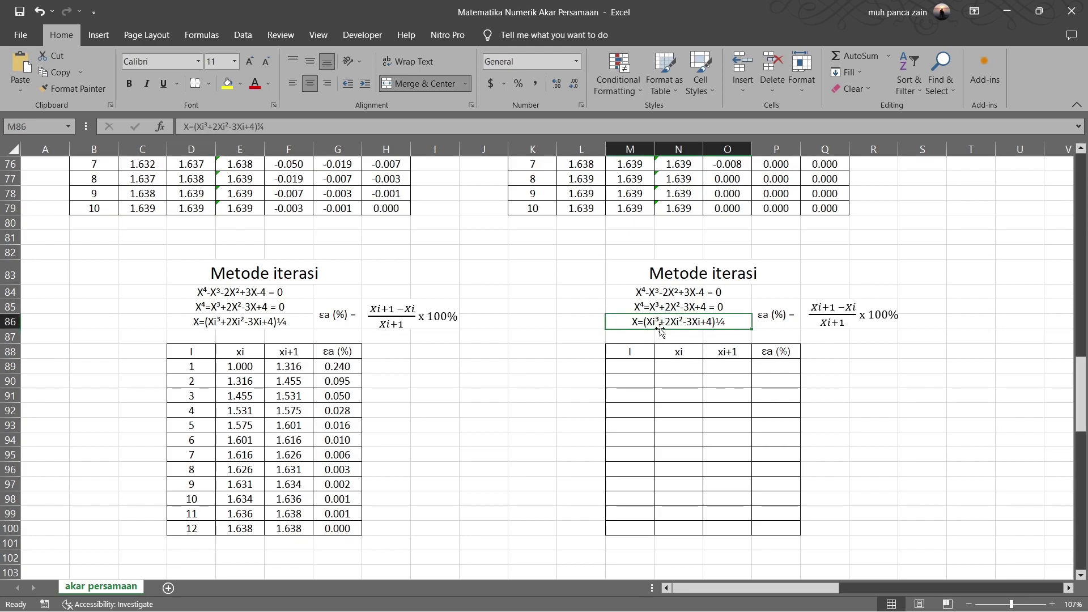
- Number the iterations 1 to 12 in the I column of the empty Metode iterasi table, M89:M100
left_click(724, 365)
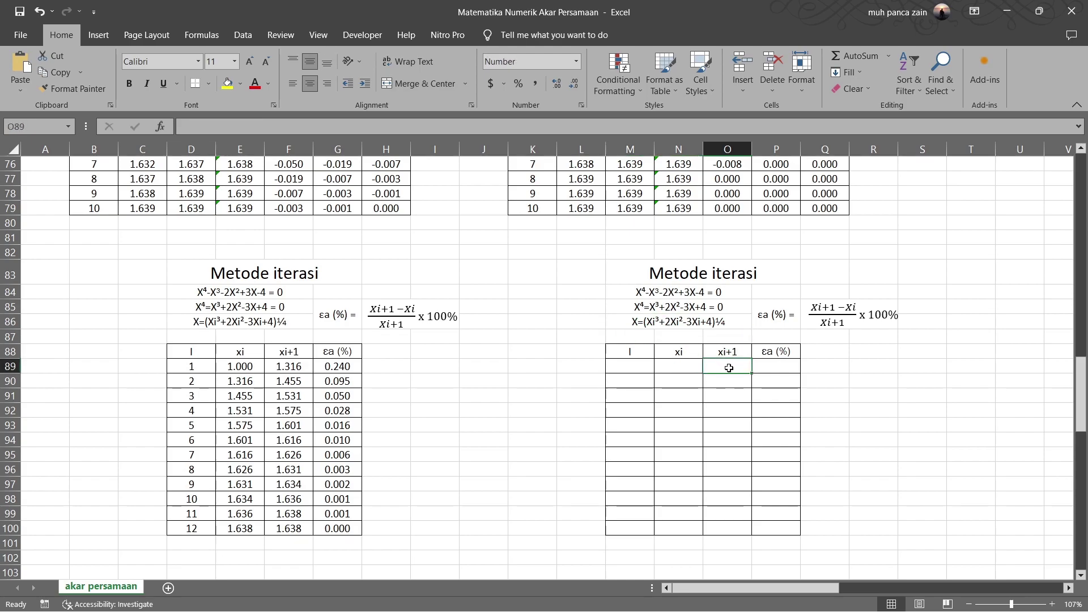
left_click(635, 363)
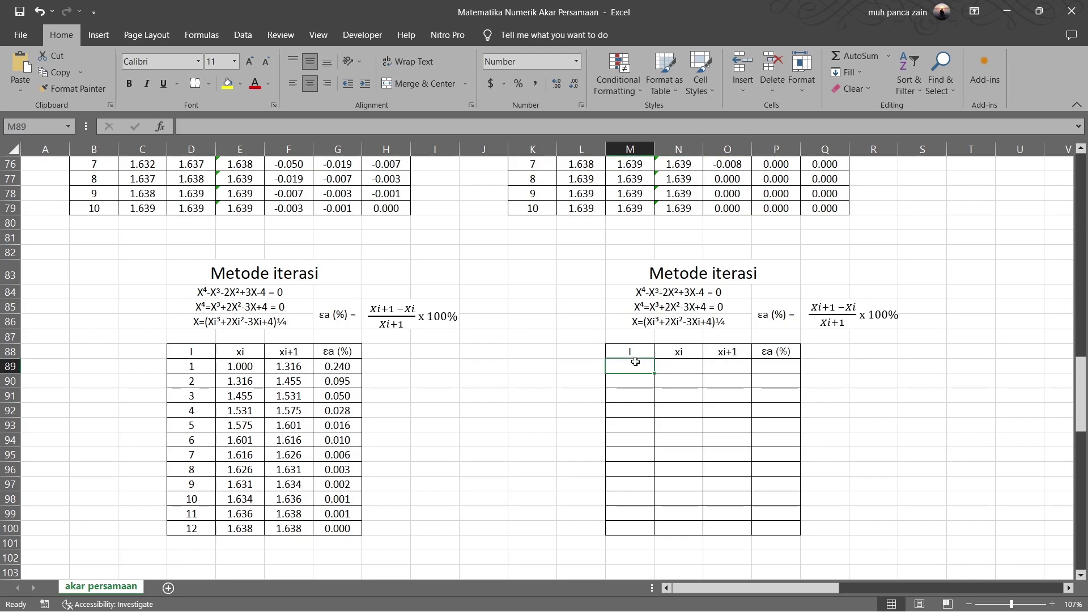
type("1")
key("Return")
type("2")
left_click_drag(650, 369, 646, 538)
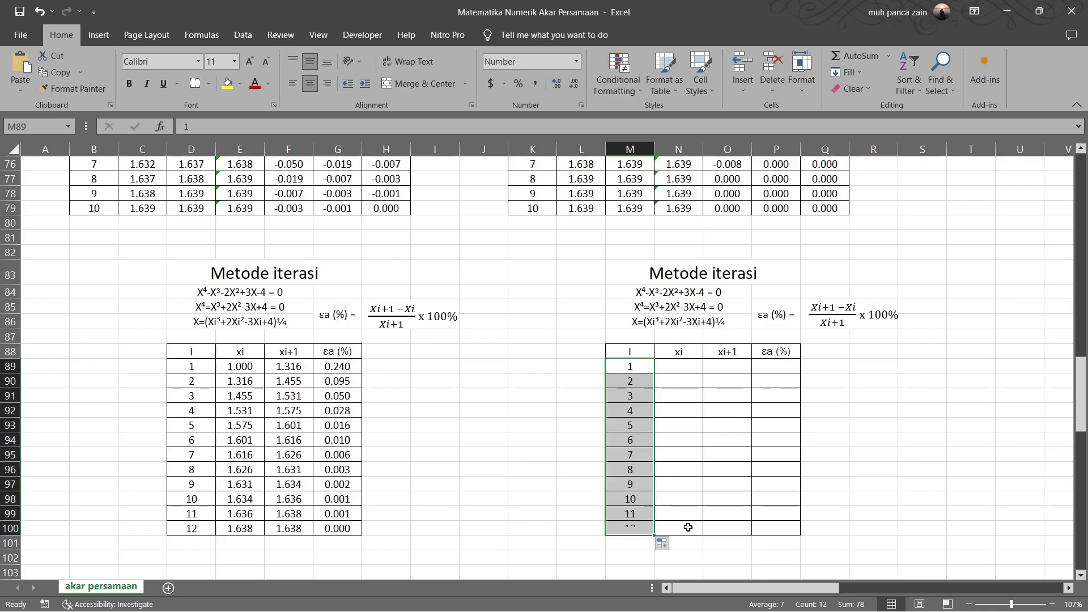
- Set the starting xi value in N89 to 1
left_click(685, 369)
type("1")
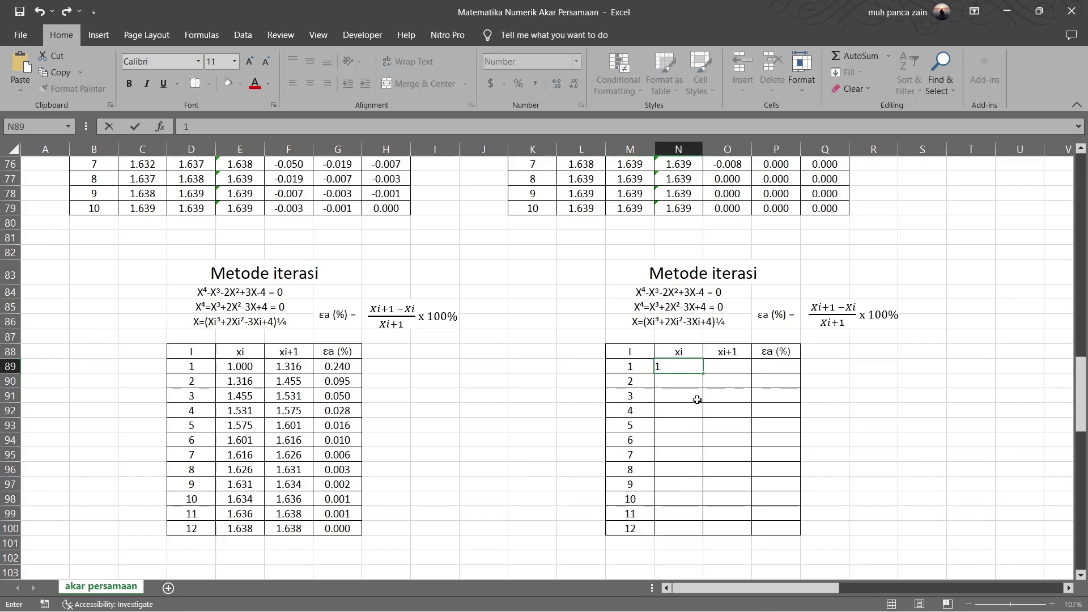
left_click(697, 400)
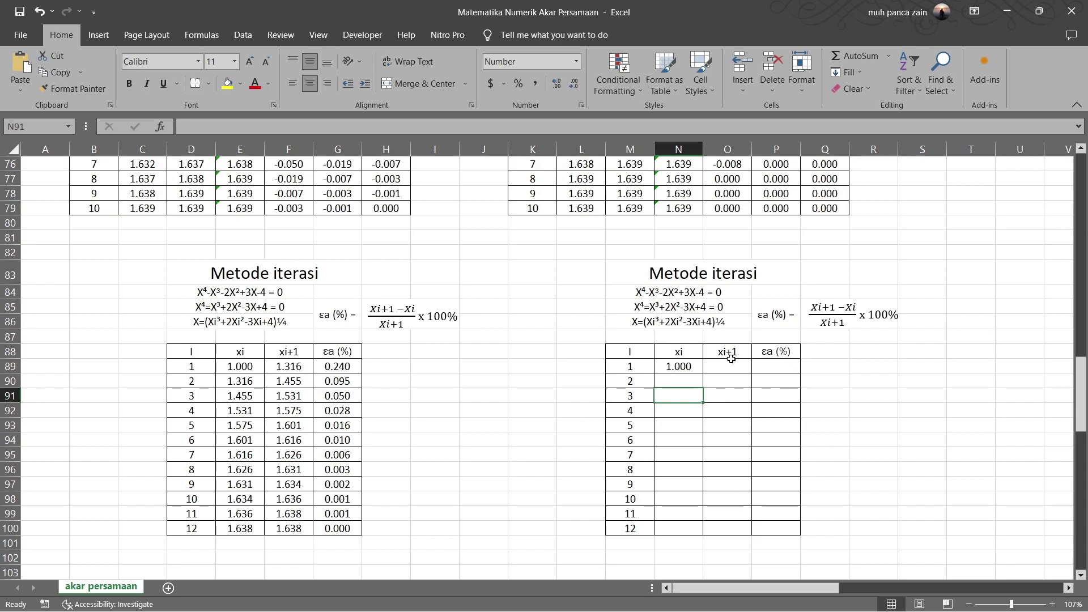
- Enter the xi+1 formula =(N89^3+(2*N89^2)-(3*N89)+4)^(1/4) in O89, following the X equation in M86
left_click(624, 322)
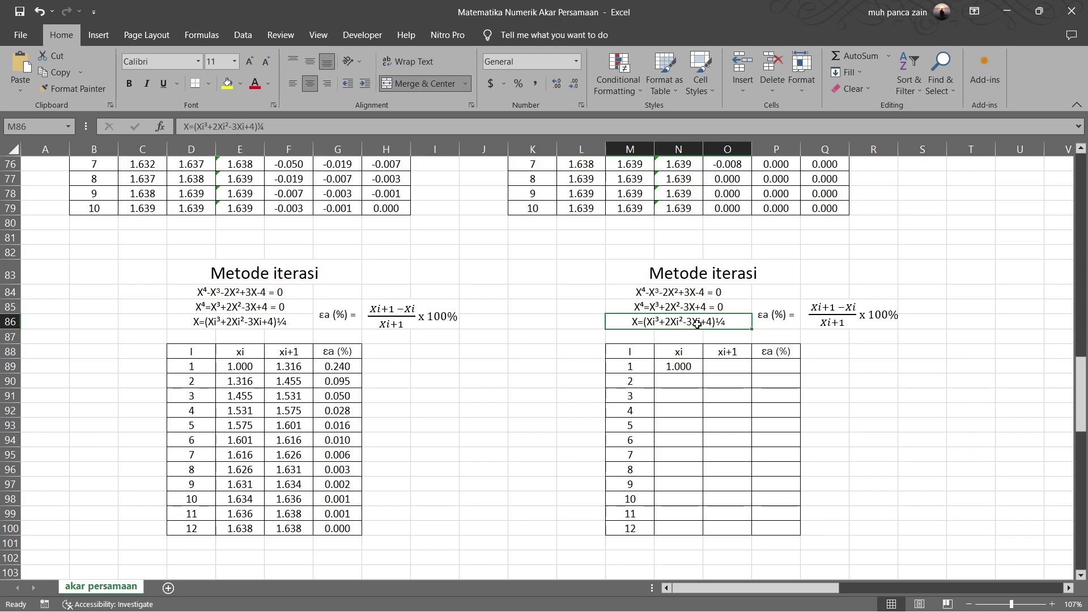
left_click(715, 368)
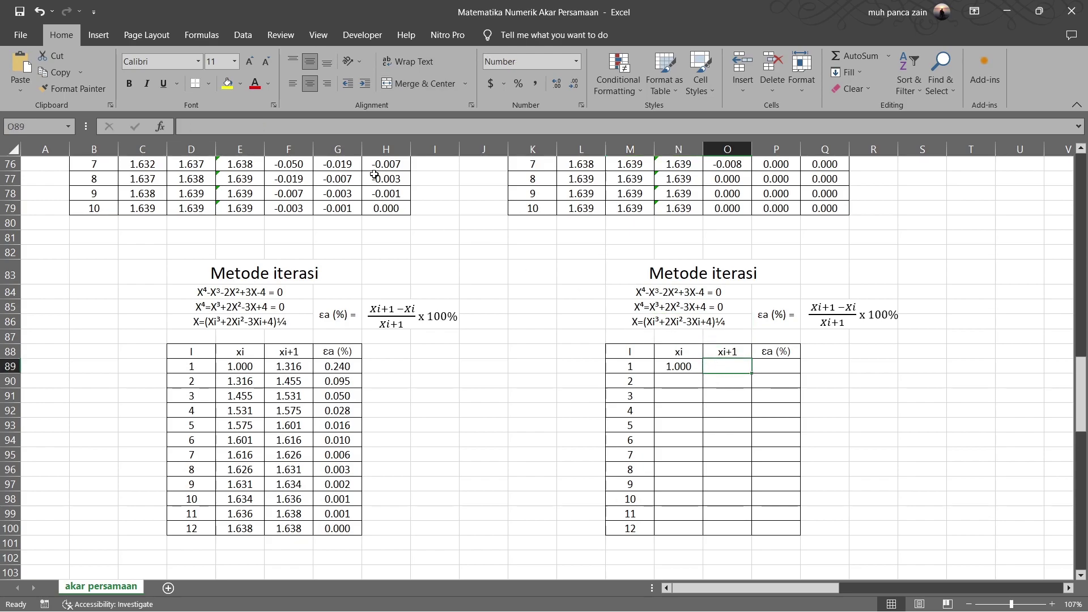
left_click(330, 126)
type("=(")
left_click(669, 369)
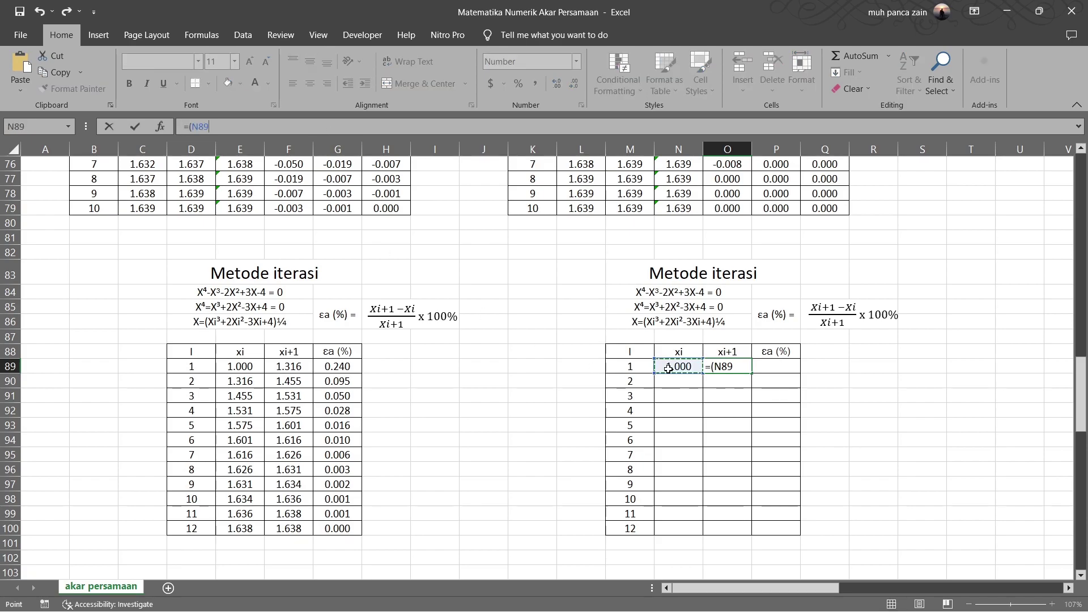
type("^3+(")
left_click(669, 369)
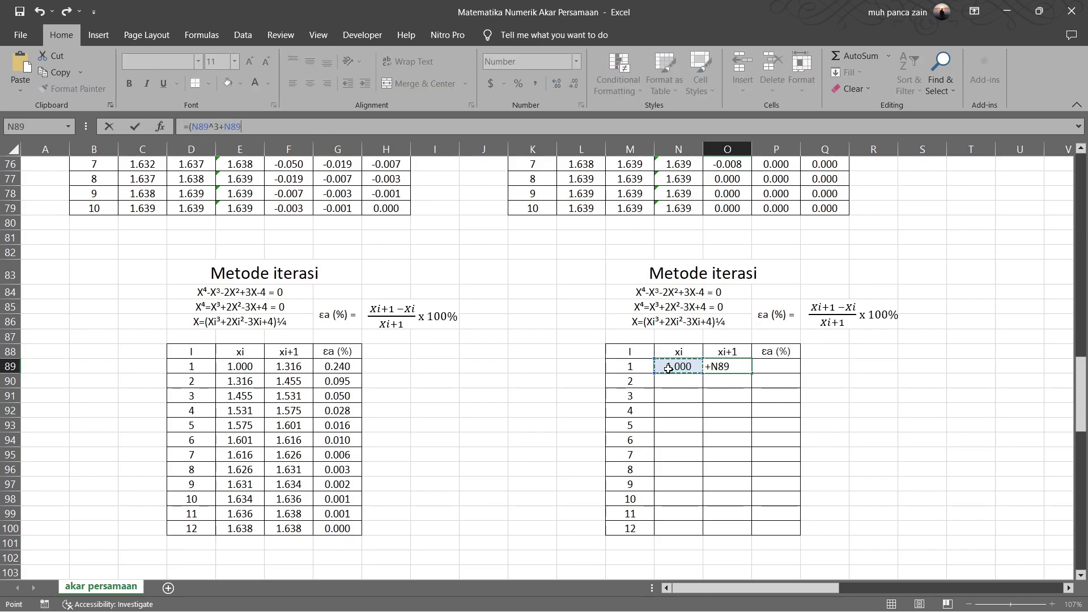
left_click(229, 126)
type("2*N89")
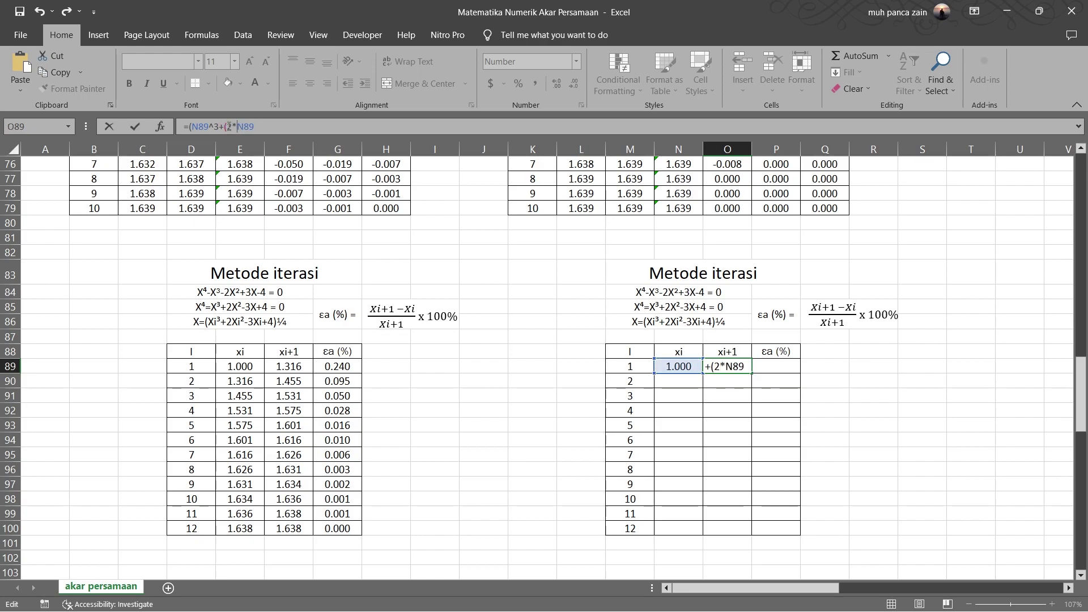
type("^2)-(")
type("3*")
left_click(682, 367)
type(")+4")
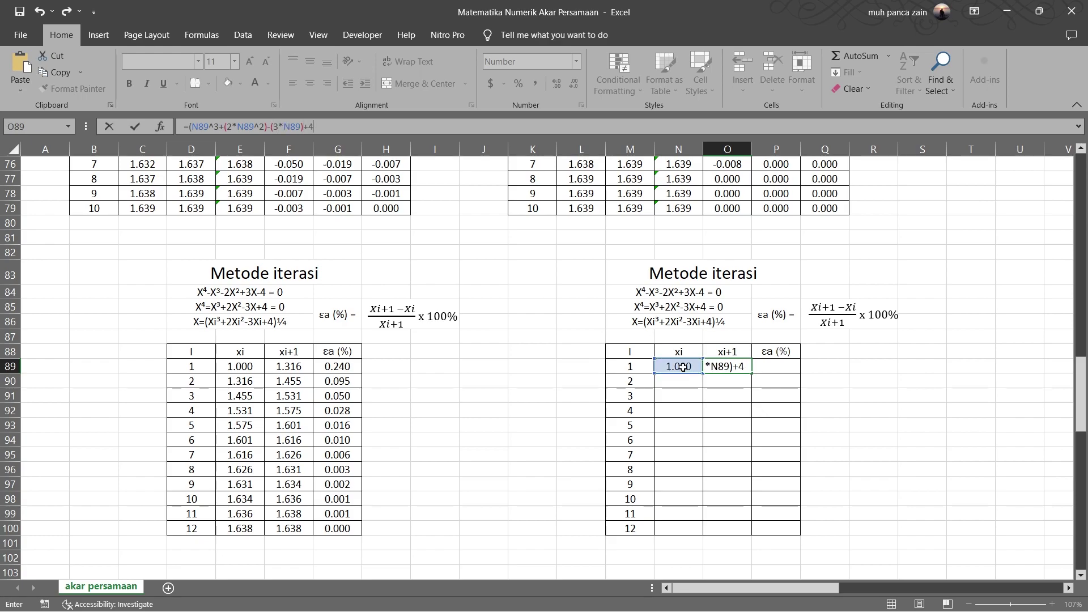
type(")^(1/4)")
key("Return")
double_click(717, 367)
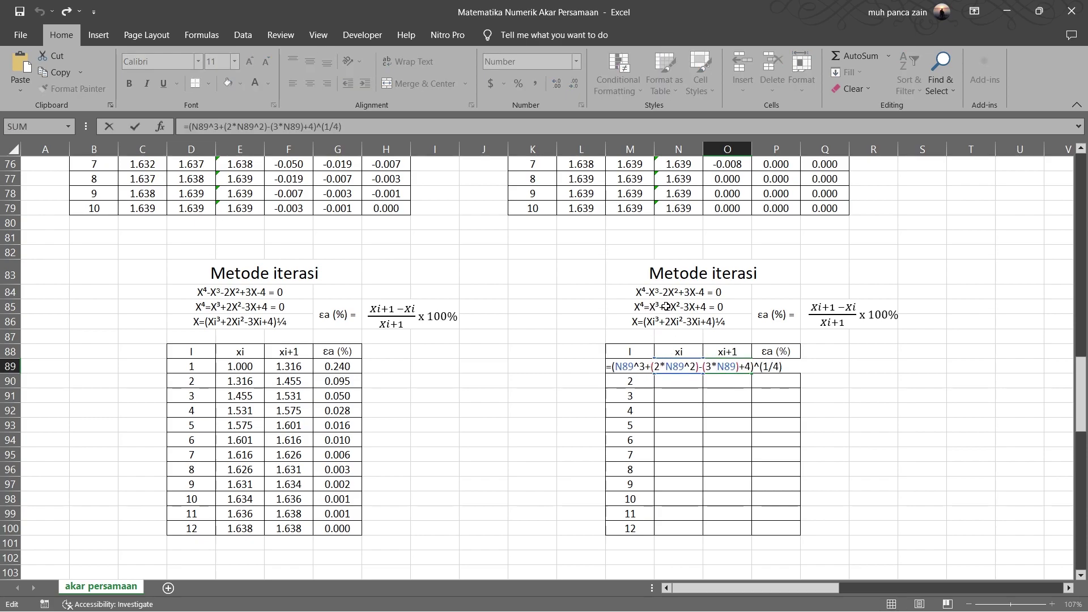
key("Return")
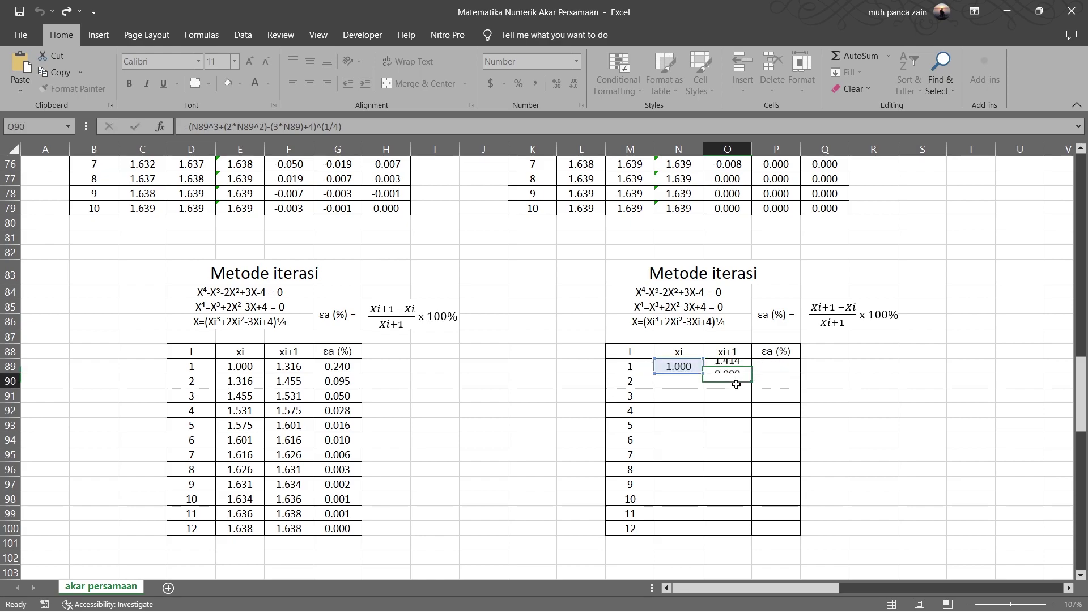
- Enter the εa (%) formula in P89, dividing the difference O89-N89 by O89 and multiplying by 100%
left_click(755, 371)
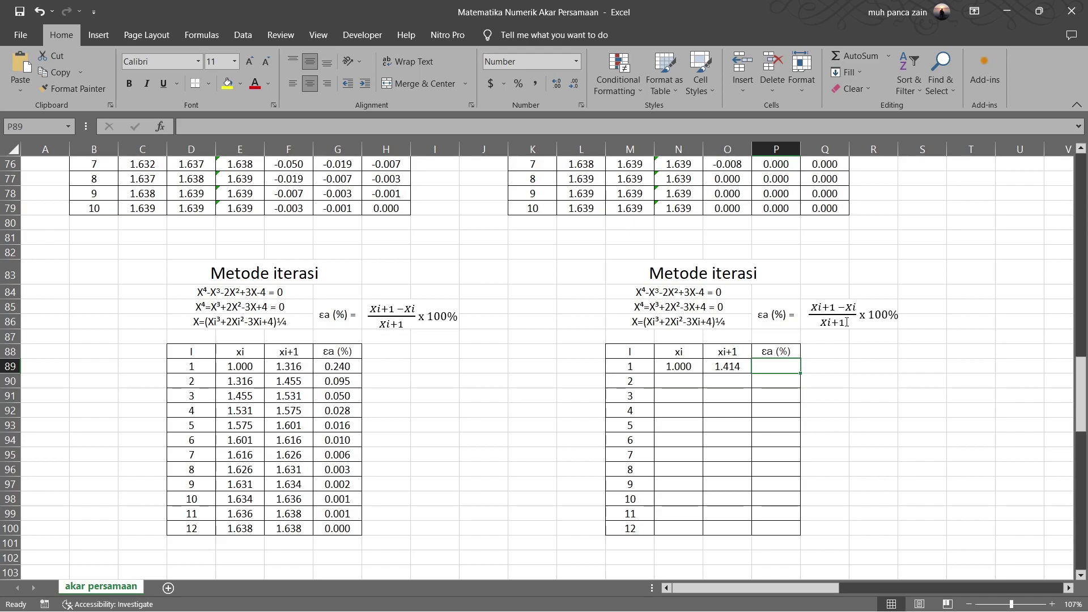
type("=")
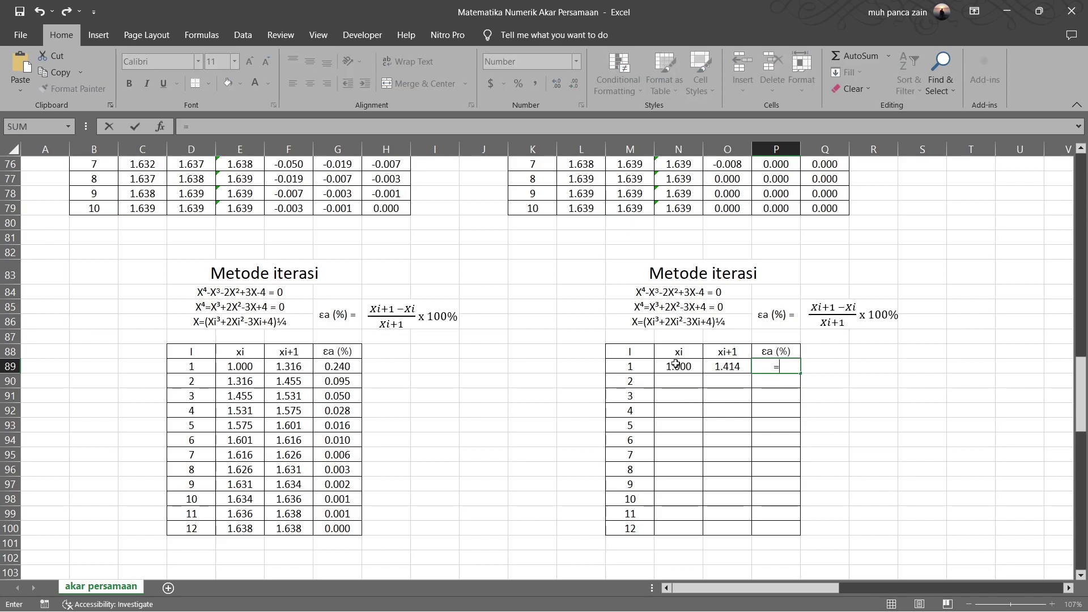
type("(")
left_click(726, 367)
type("-")
left_click(678, 367)
type(").")
key("BackSpace")
type("/")
left_click(727, 367)
type(")*100%")
key("Return")
key("Return")
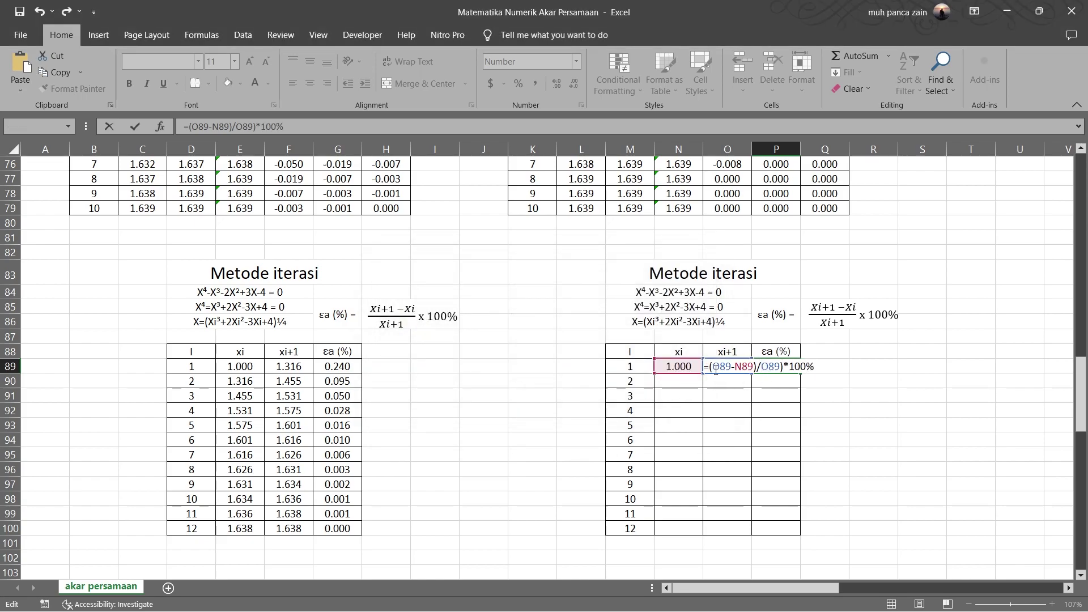
key("Return")
left_click_drag(701, 369, 782, 367)
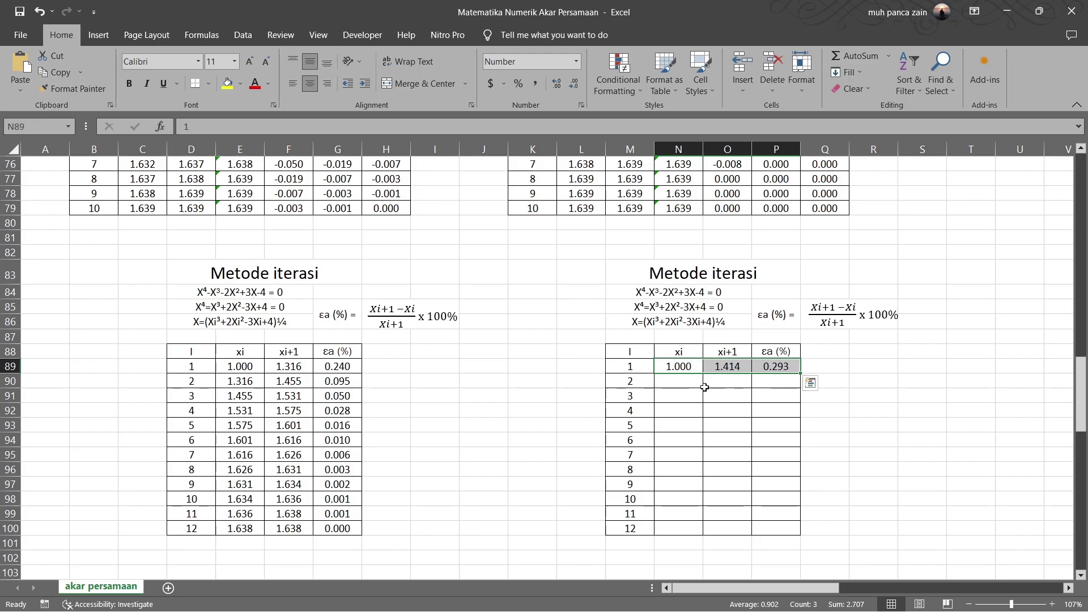
- Link each xi cell in N90:N100 to the previous row's xi+1 value, from =O89 through =O99
left_click(694, 387)
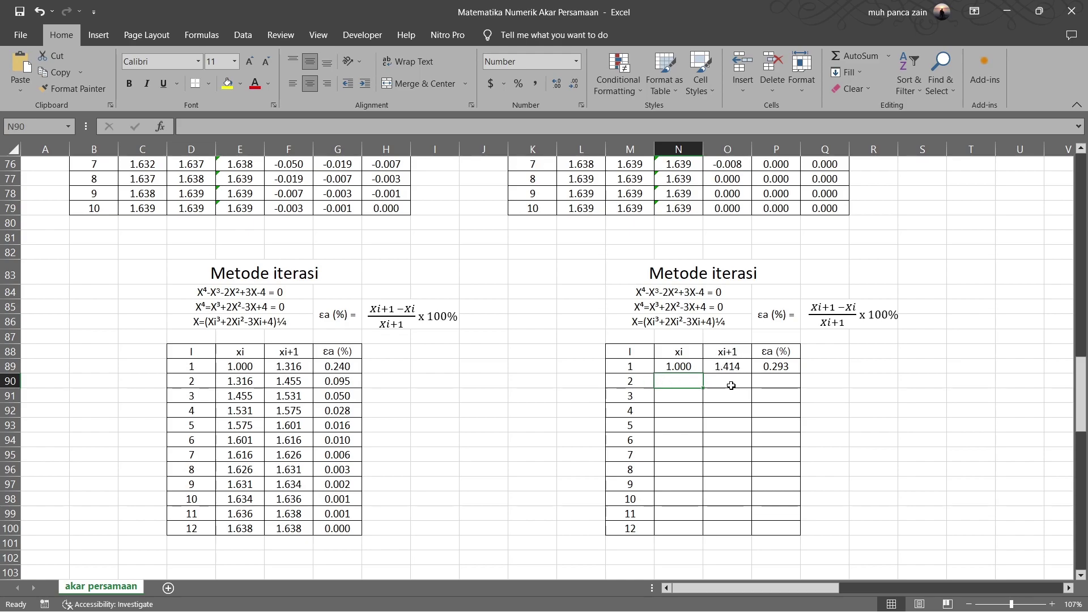
type("=")
left_click(726, 367)
key("Return")
type("=")
left_click(728, 389)
type("=")
left_click(725, 395)
key("Return")
type("=")
left_click(725, 410)
key("Return")
left_click(721, 425)
key("Return")
type("=")
left_click(718, 439)
key("Return")
key("equal")
left_click(718, 455)
key("Return")
key("equal")
left_click(716, 470)
key("Return")
key("equal")
left_click(714, 486)
key("Return")
type("=")
left_click(712, 499)
key("Return")
type("=")
left_click(715, 513)
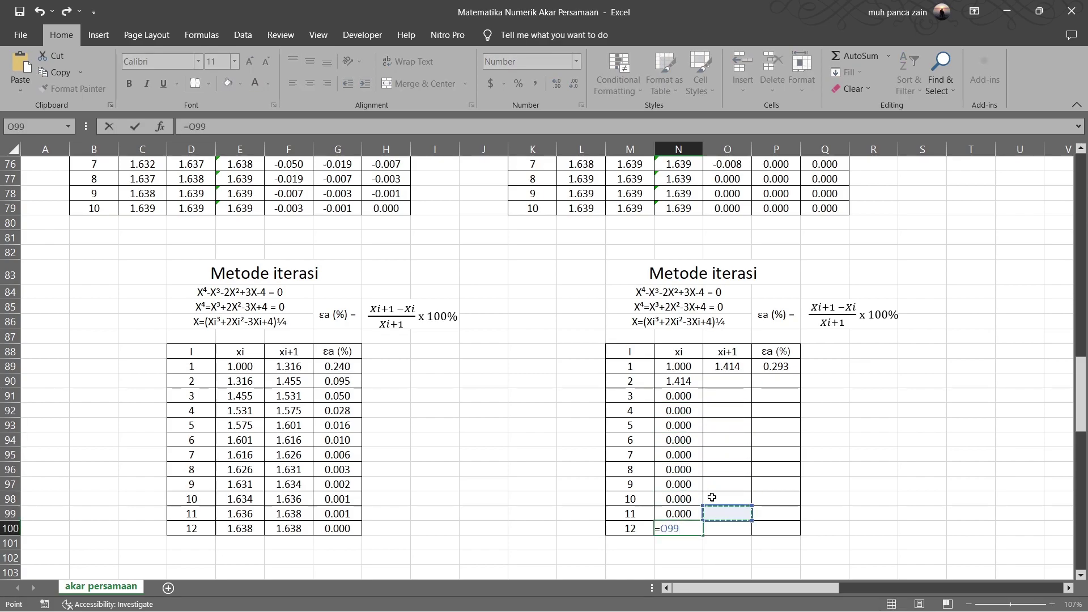
key("Return")
- Fill the xi+1 and εa (%) formulas down to row 100, and extend the table to iteration 16 in row 104
left_click_drag(732, 366, 786, 541)
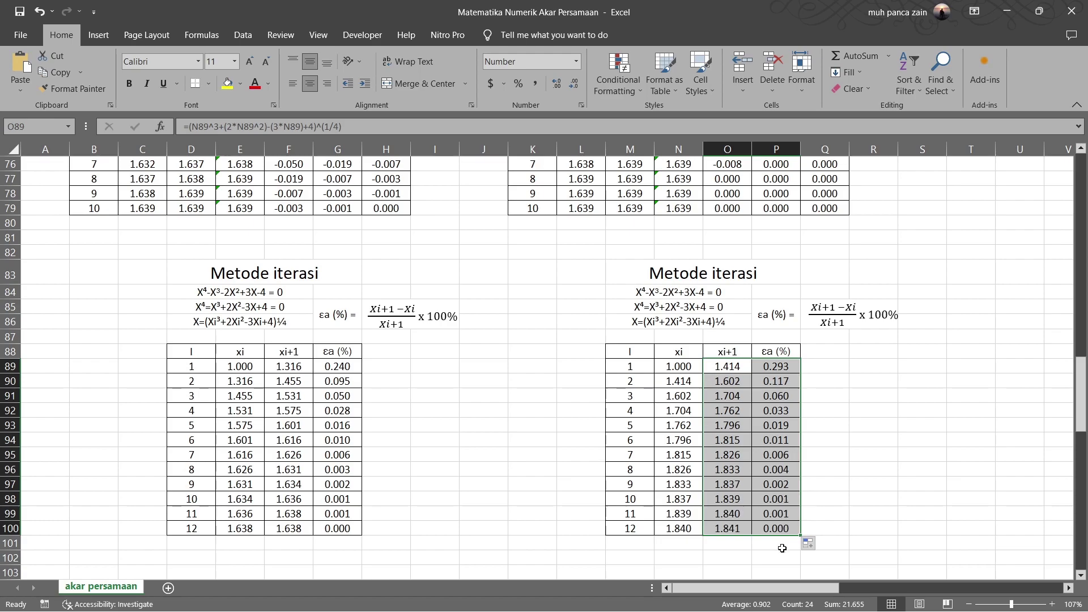
left_click(856, 494)
scroll(855, 495, "down", 1)
left_click_drag(629, 485, 801, 547)
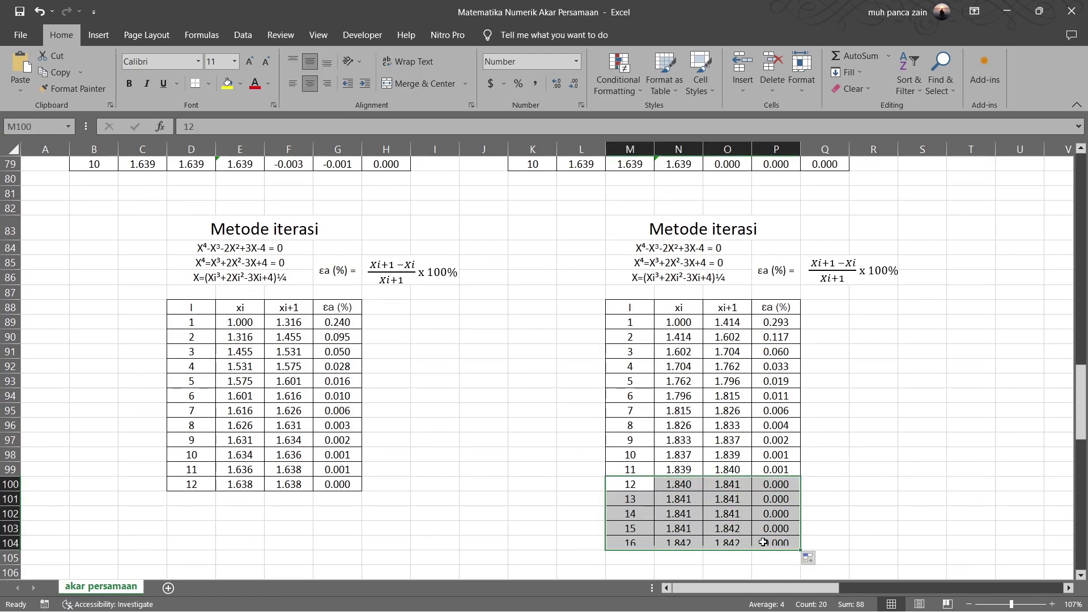
left_click(824, 512)
- Make the iteration 12 row of the Metode iterasi table, M100:P100, bold
left_click_drag(627, 486, 794, 484)
key("ctrl+b")
left_click(845, 426)
- Review the completed tables from Metode iterasi back up to Metode Setengah Interval, comparing them with the reference tables
scroll(846, 425, "up", 1)
scroll(846, 425, "up", 1)
scroll(845, 425, "down", 3)
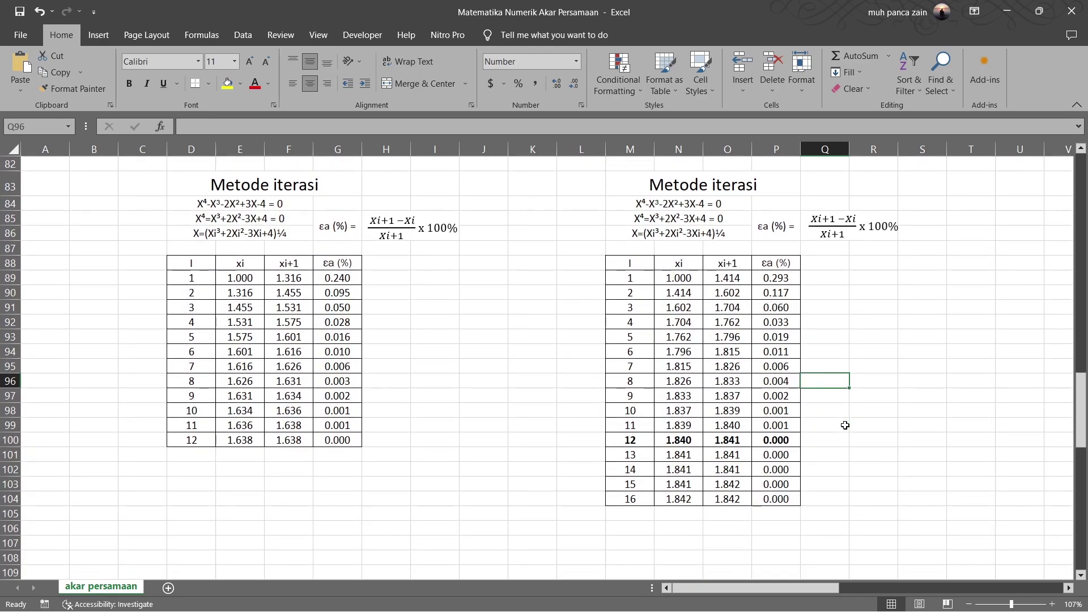
scroll(791, 438, "up", 5)
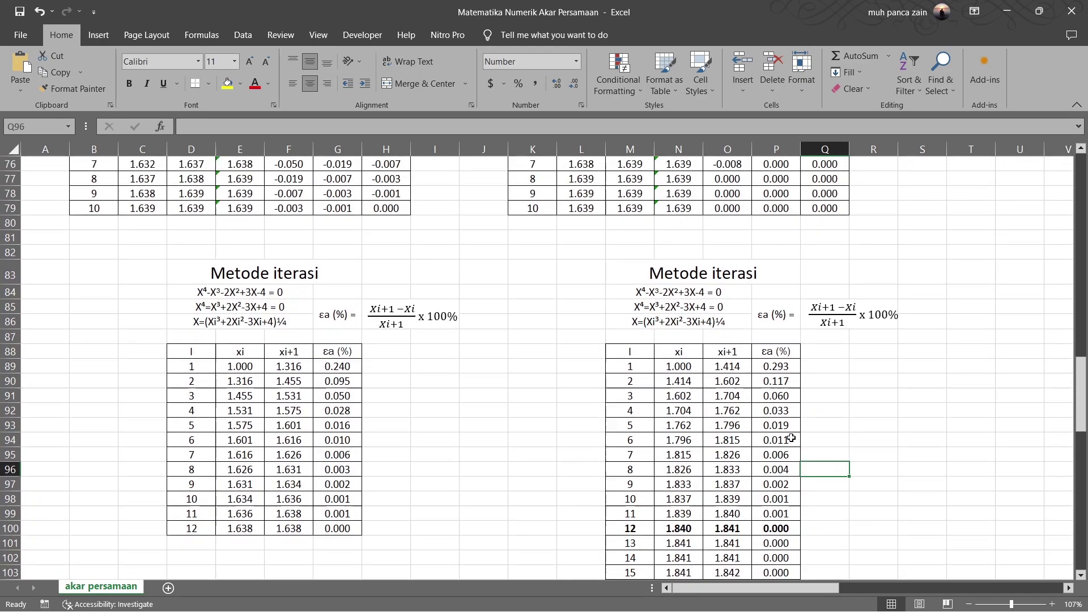
scroll(791, 438, "up", 1)
scroll(791, 438, "up", 20)
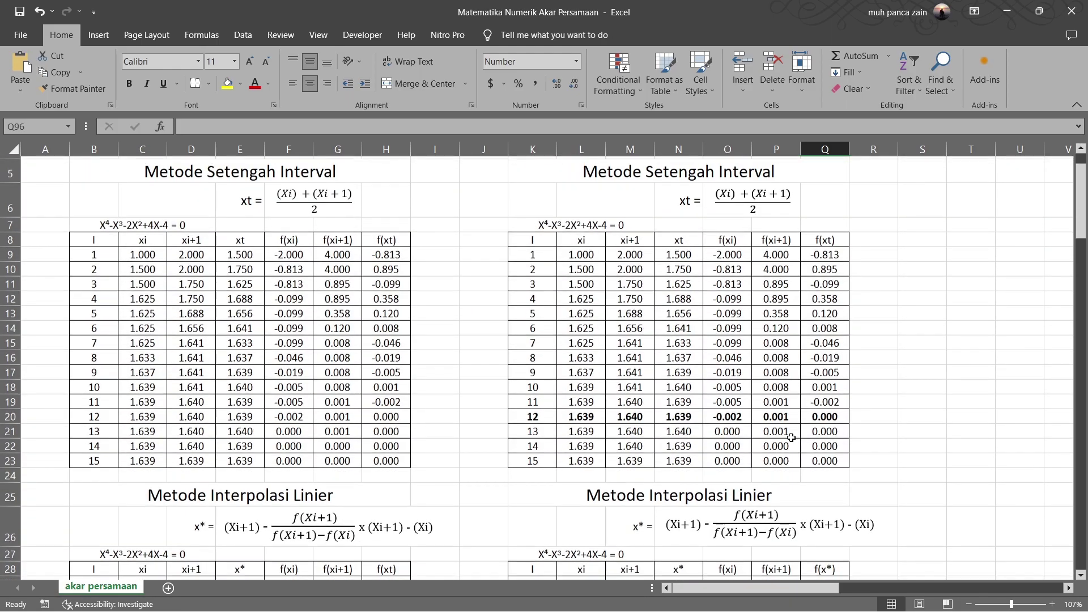
scroll(791, 438, "up", 2)
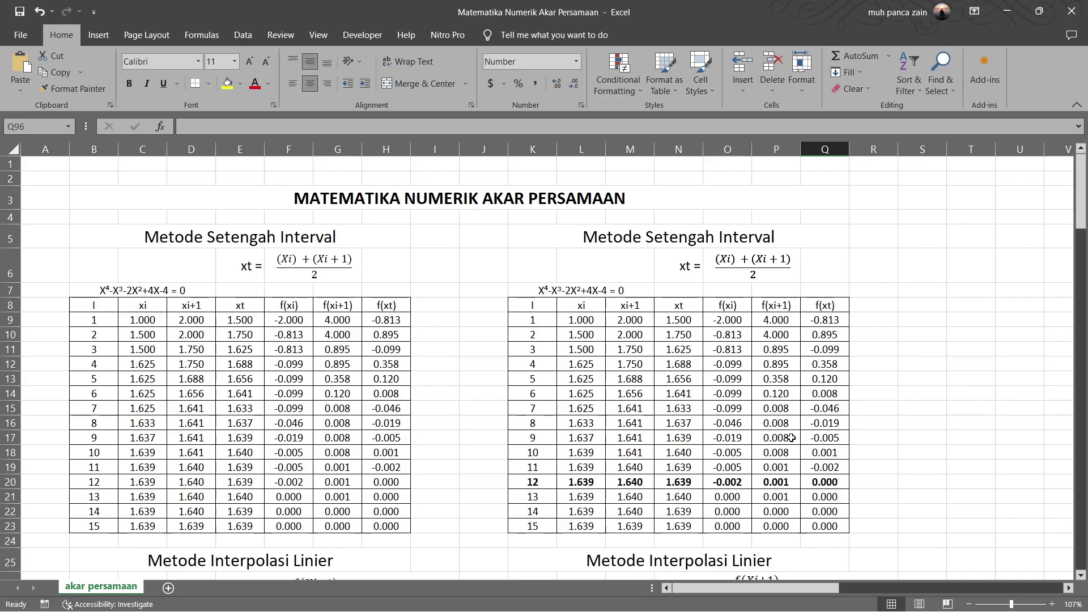
scroll(777, 442, "down", 3)
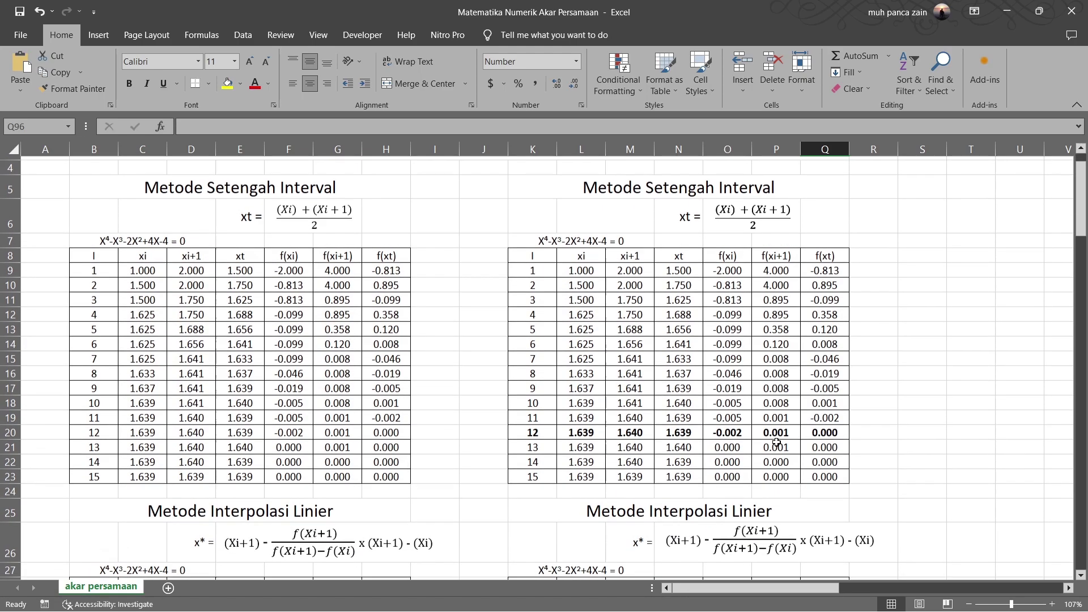